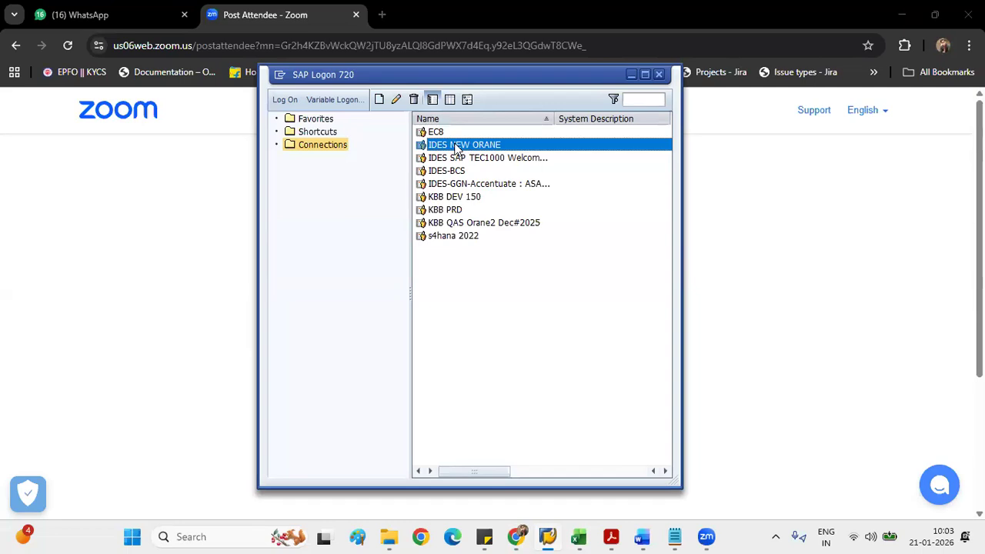
# Log on to client 300 of the IDES NEW ORANE connection with the saved user name and the account password
pyautogui.doubleClick(457, 147)
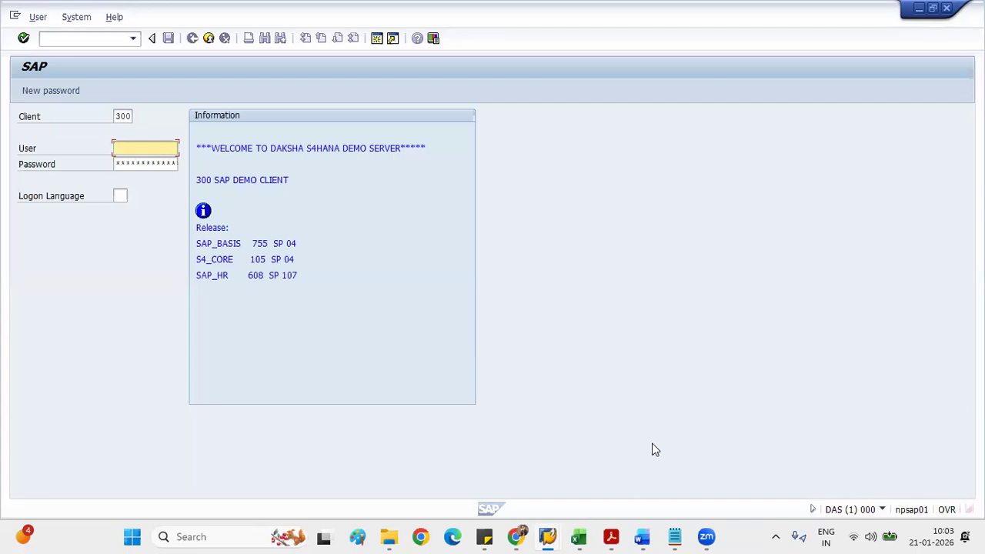
pyautogui.moveTo(484, 536)
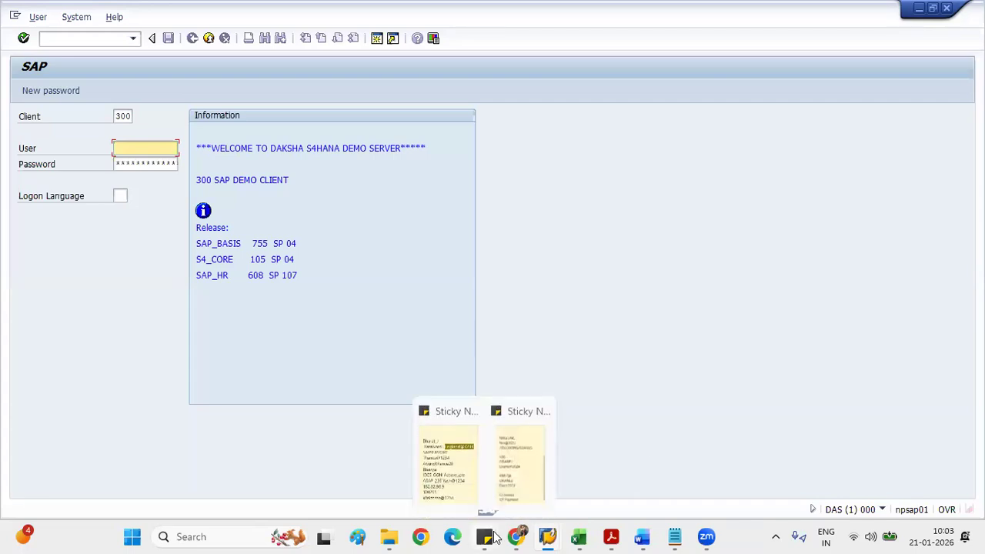
pyautogui.click(453, 466)
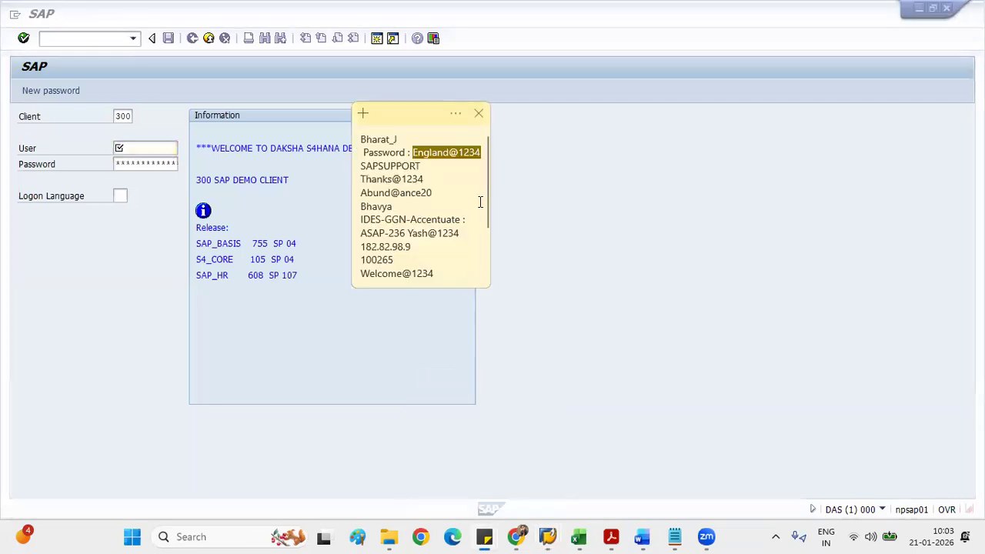
pyautogui.click(141, 146)
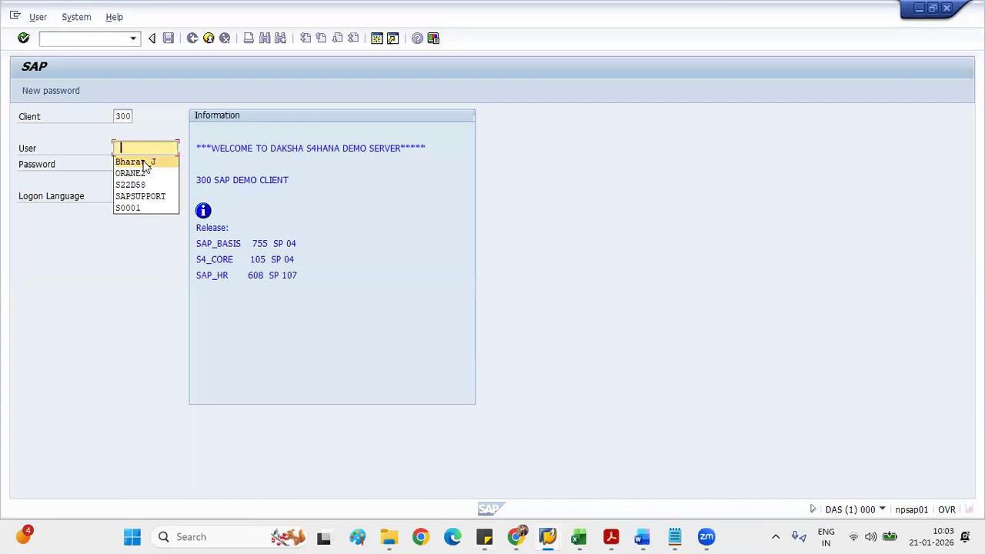
pyautogui.click(144, 160)
pyautogui.press('Tab')
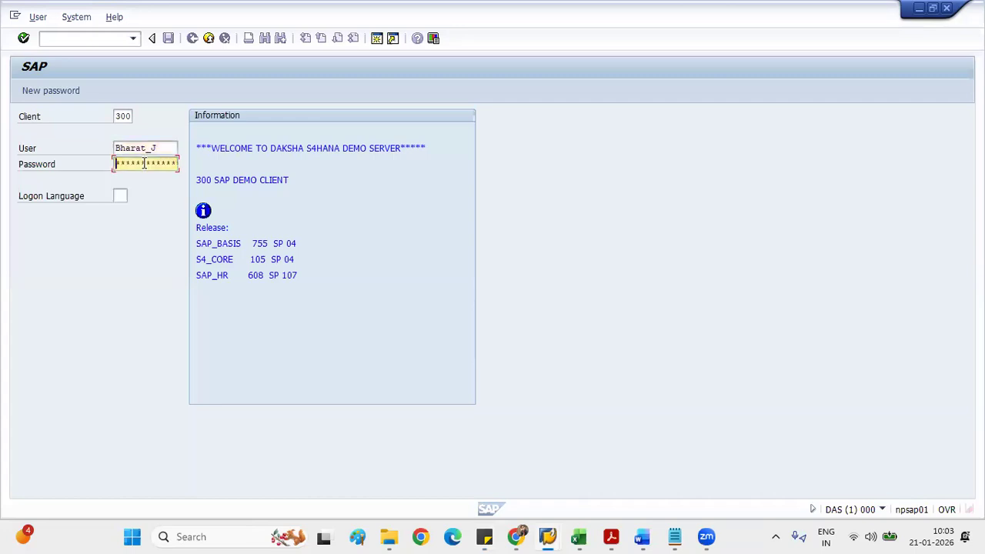
pyautogui.press('Return')
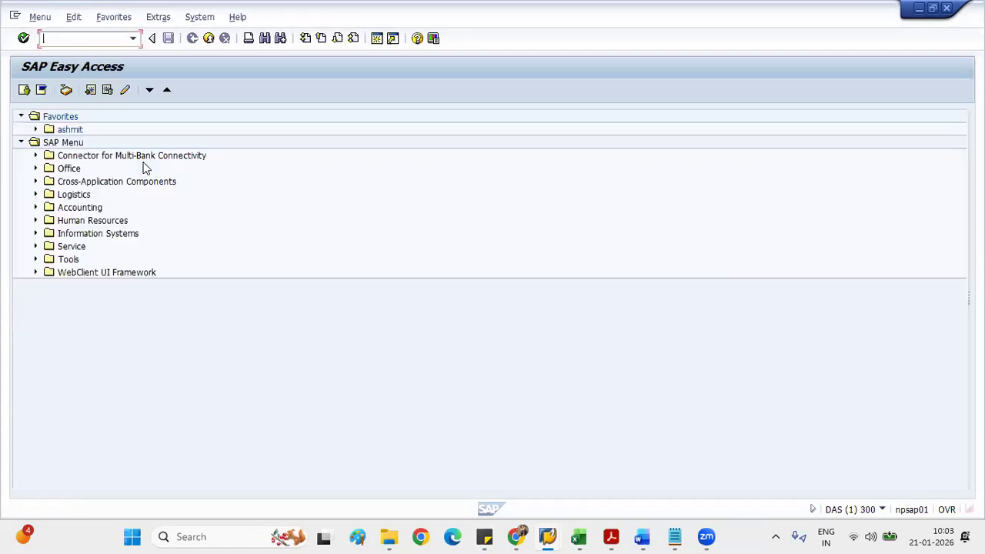
# Run transaction OBY6 to open the company code global data overview
pyautogui.write('oy')
pyautogui.press('Num_Lock')
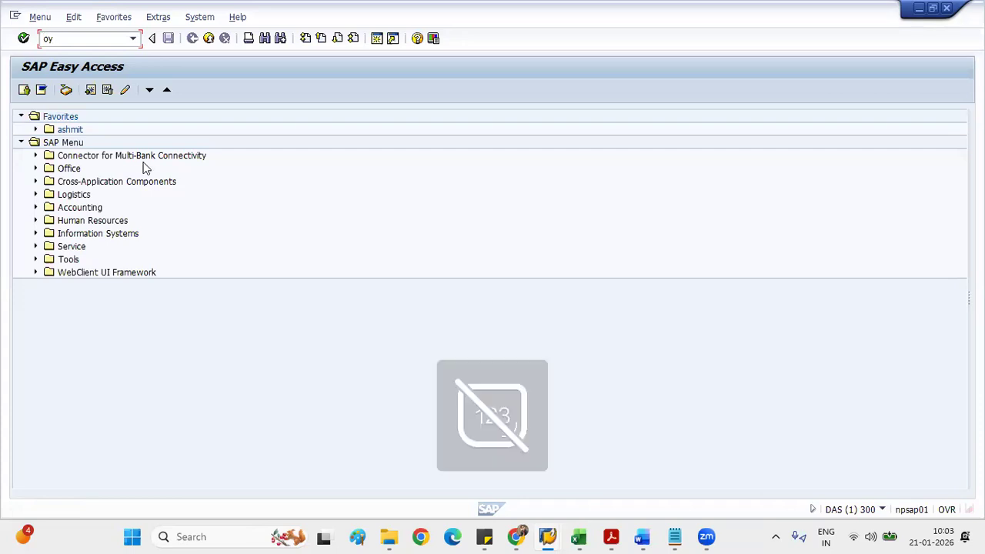
pyautogui.press('BackSpace')
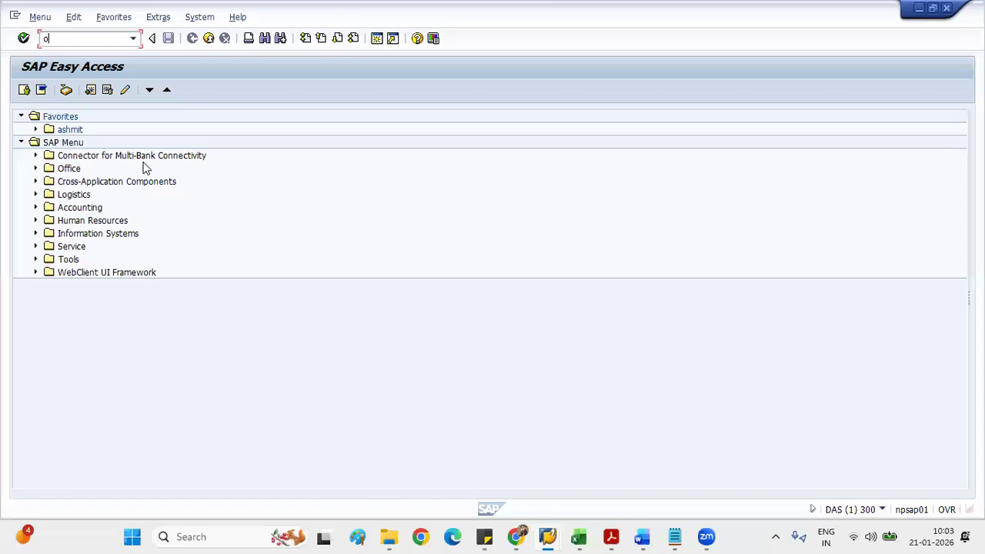
pyautogui.write('by')
pyautogui.press('Num_Lock')
pyautogui.write('6')
pyautogui.press('Return')
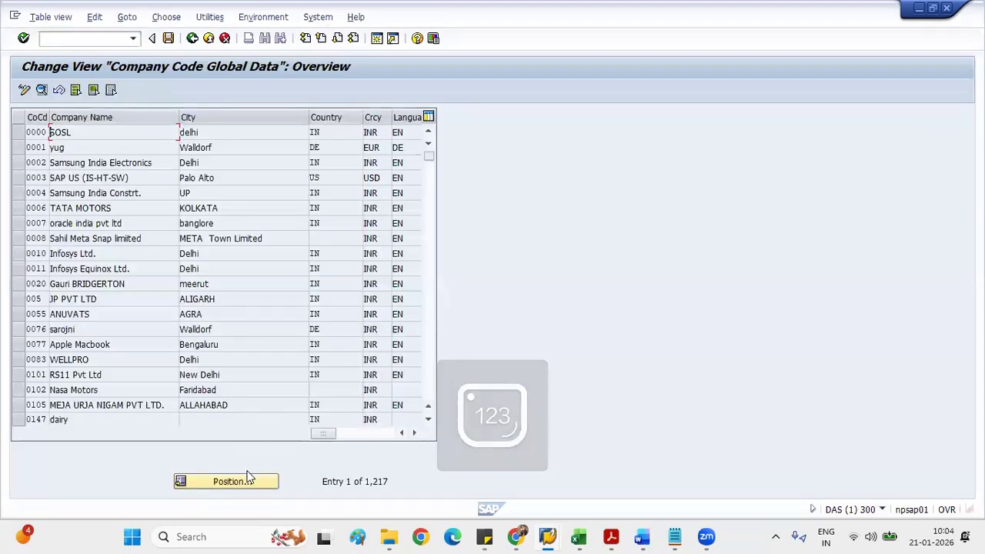
# Position the overview at company code CJM2, open its global data details and examine the CoCd -> CO Area setting
pyautogui.click(244, 479)
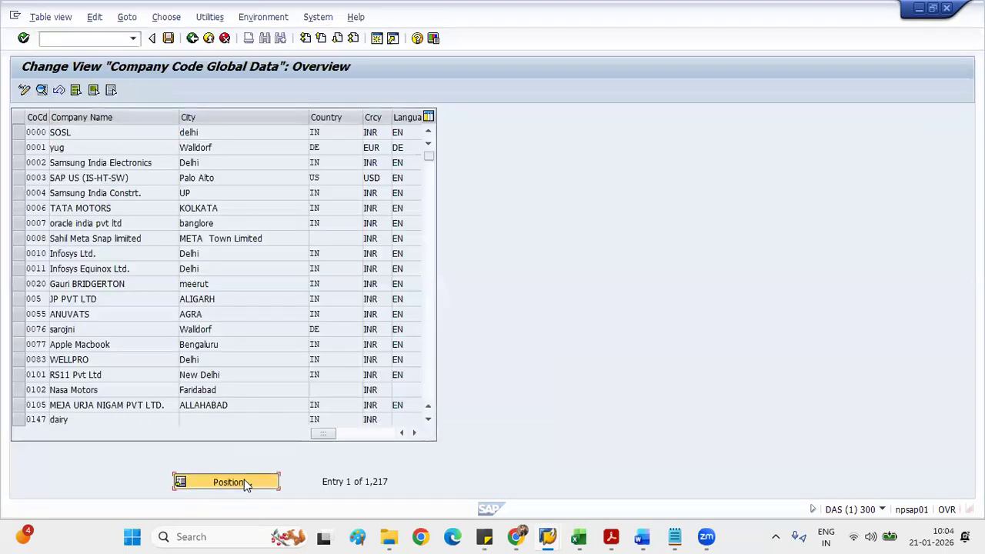
pyautogui.write('c')
pyautogui.press('Down')
pyautogui.press('Return')
pyautogui.press('Return')
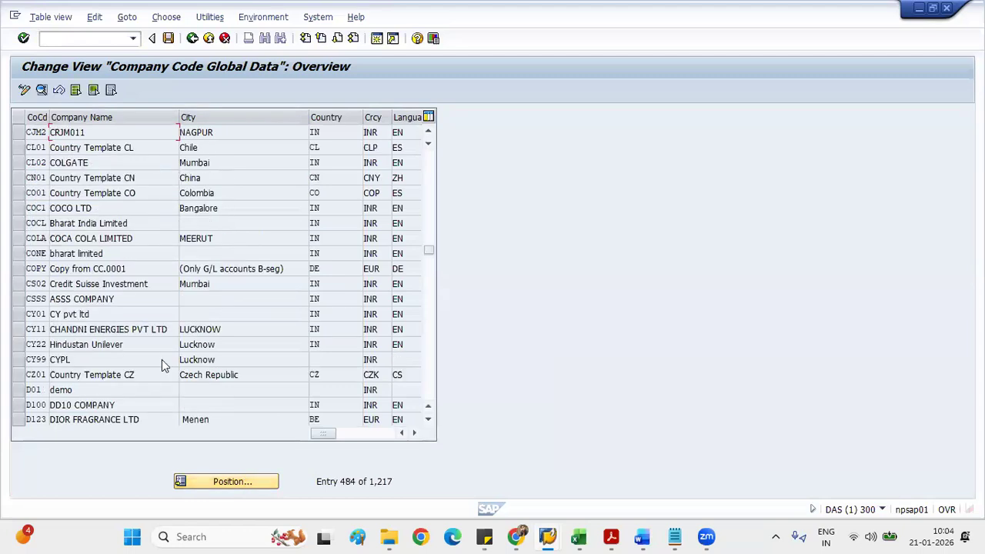
pyautogui.doubleClick(33, 134)
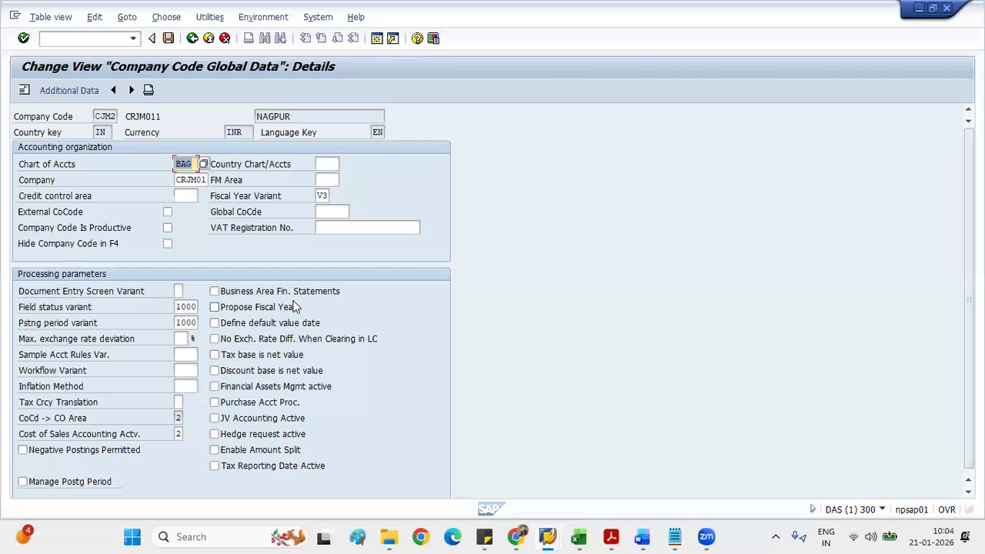
pyautogui.click(179, 417)
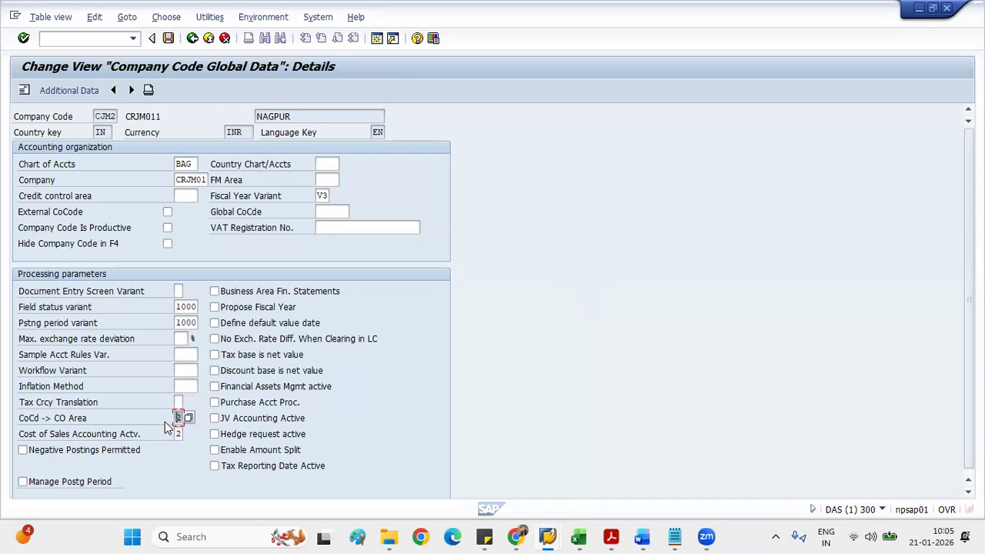
# Open a new session and run transaction FS00 for central G/L account maintenance
pyautogui.click(377, 39)
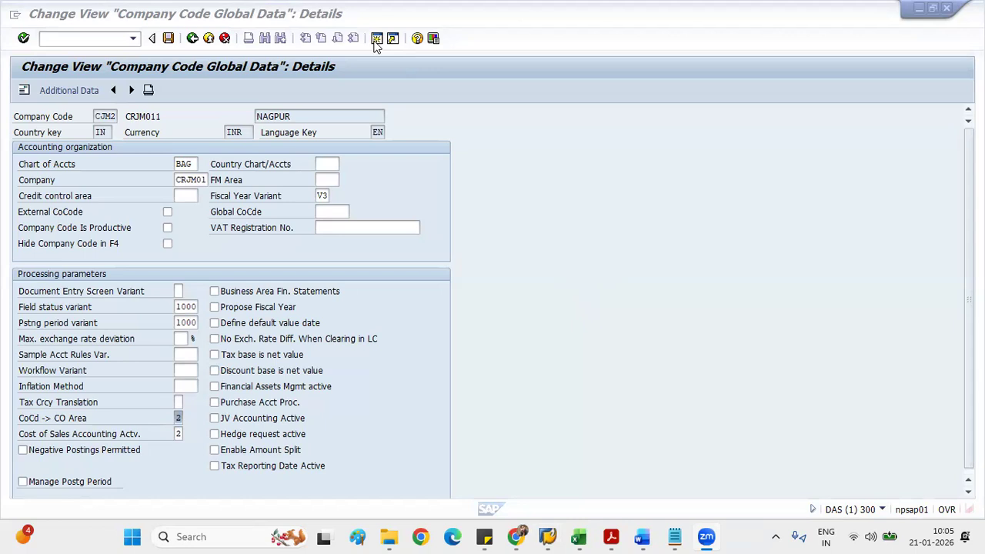
pyautogui.click(377, 41)
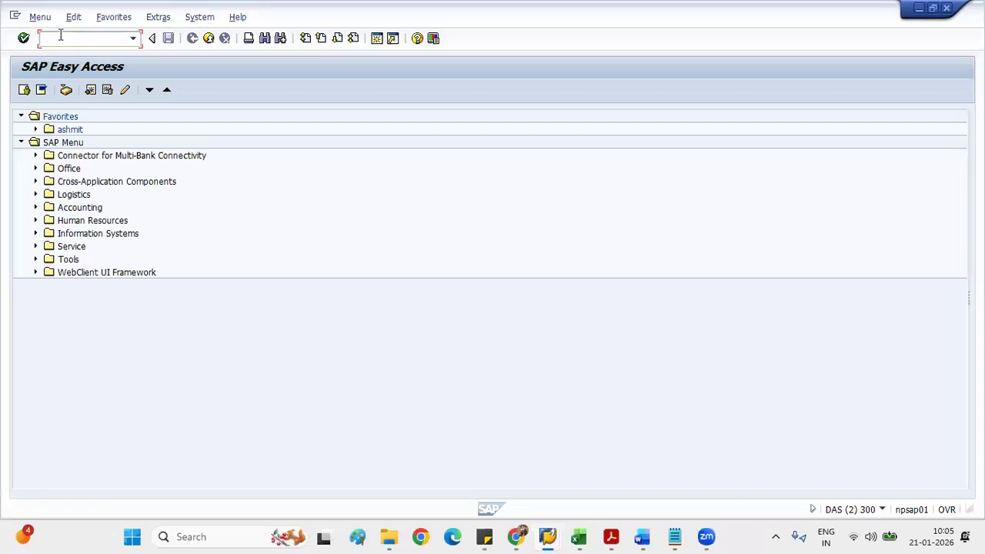
pyautogui.write('fs00')
pyautogui.press('Return')
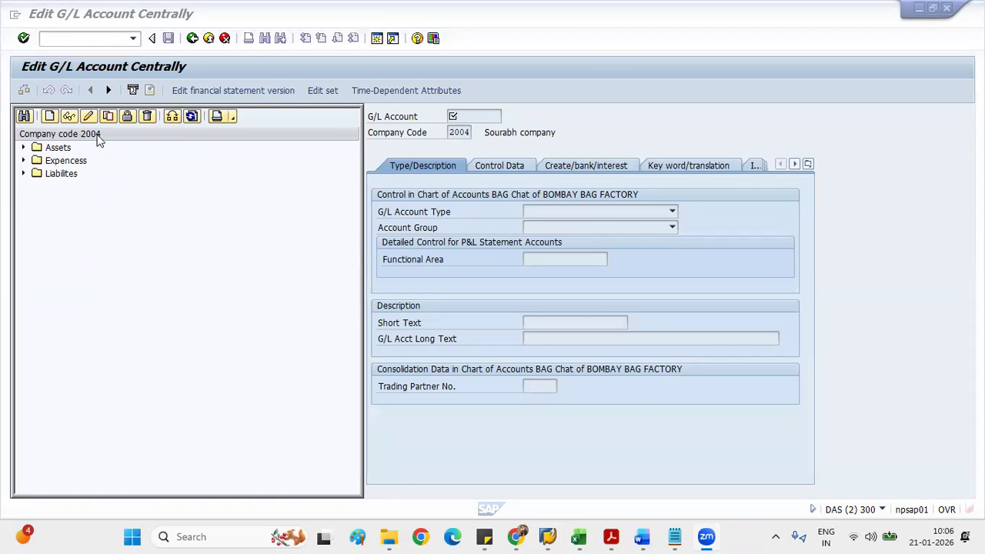
# Change the company code of the G/L account tree to CJM2
pyautogui.click(171, 118)
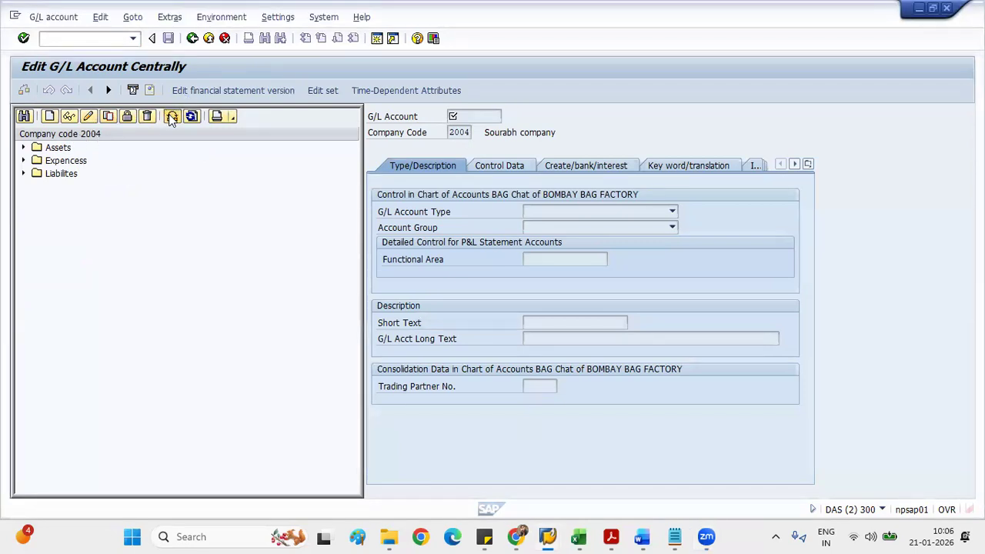
pyautogui.click(171, 118)
pyautogui.write('cjm')
pyautogui.write('2')
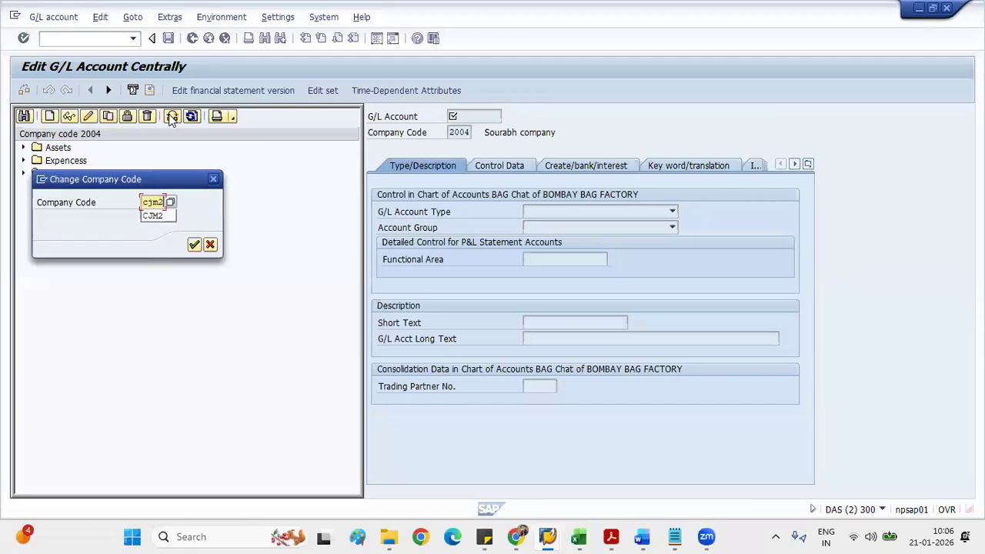
pyautogui.click(193, 244)
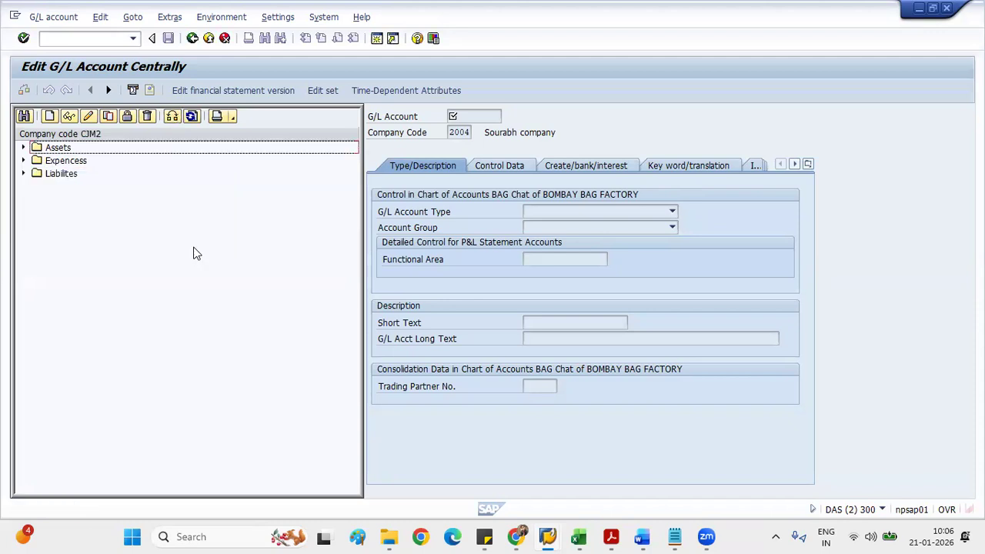
# Expand the Assets, Expencess and Liabilites account folders and display G/L account 100003
pyautogui.click(24, 148)
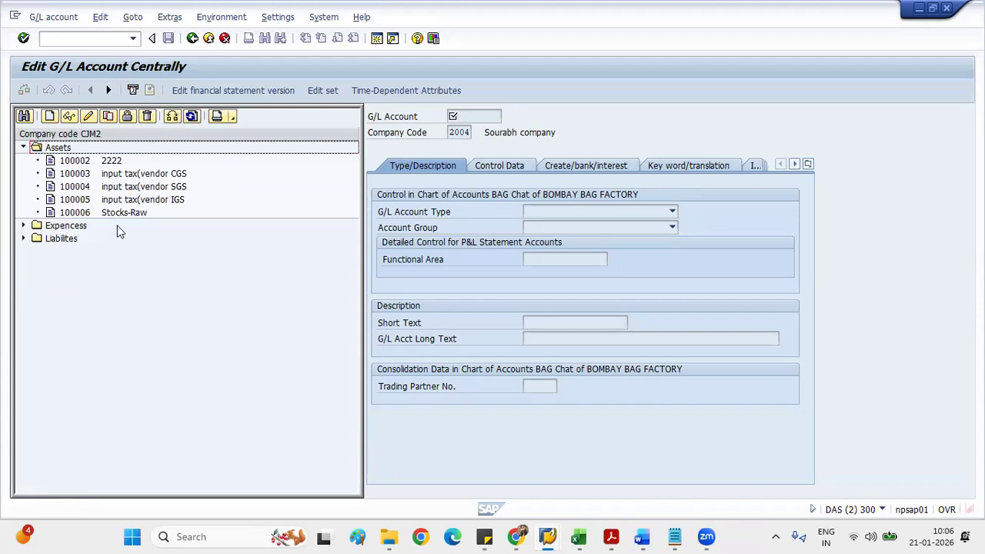
pyautogui.click(24, 225)
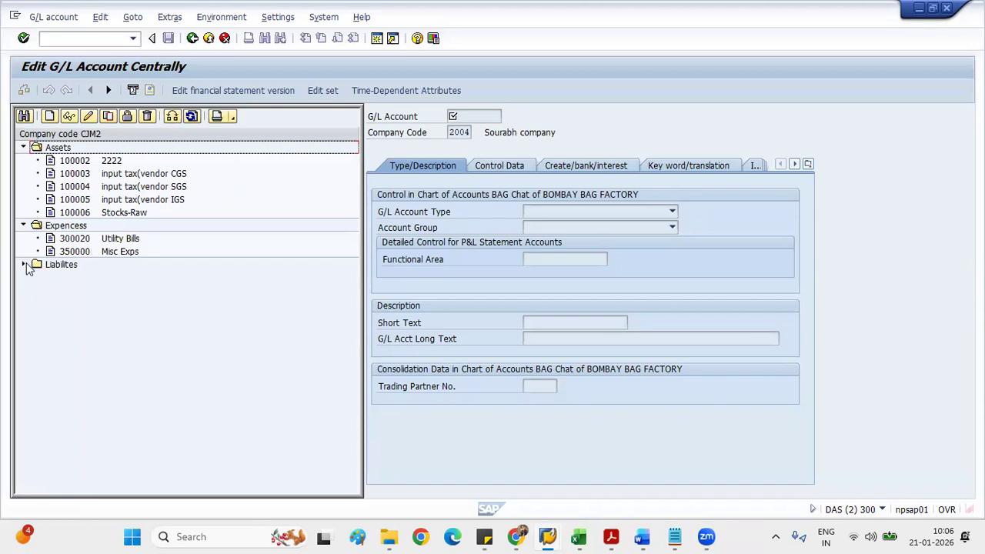
pyautogui.click(24, 264)
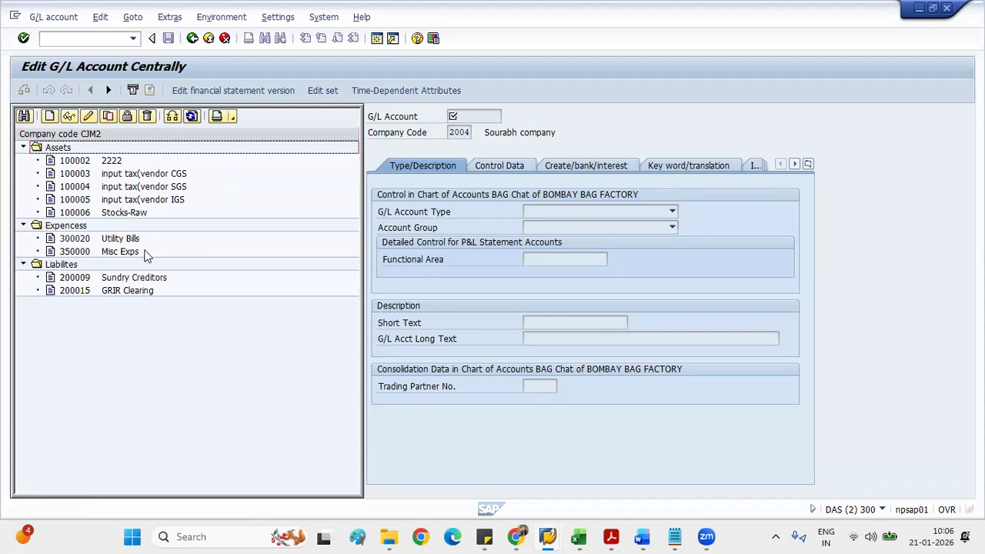
pyautogui.doubleClick(112, 176)
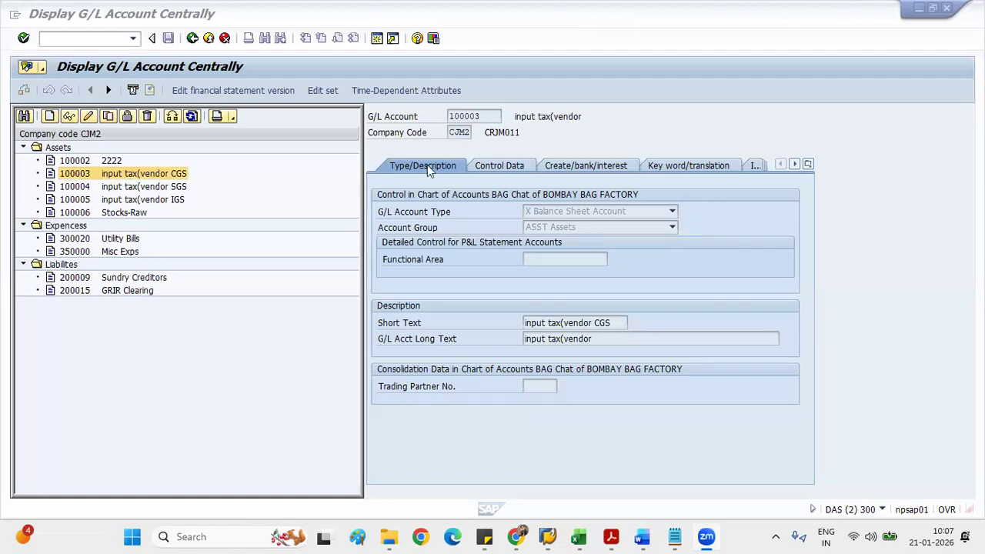
# Open another session, check the CJM2 company code details in the first session, and return to the new session
pyautogui.click(374, 42)
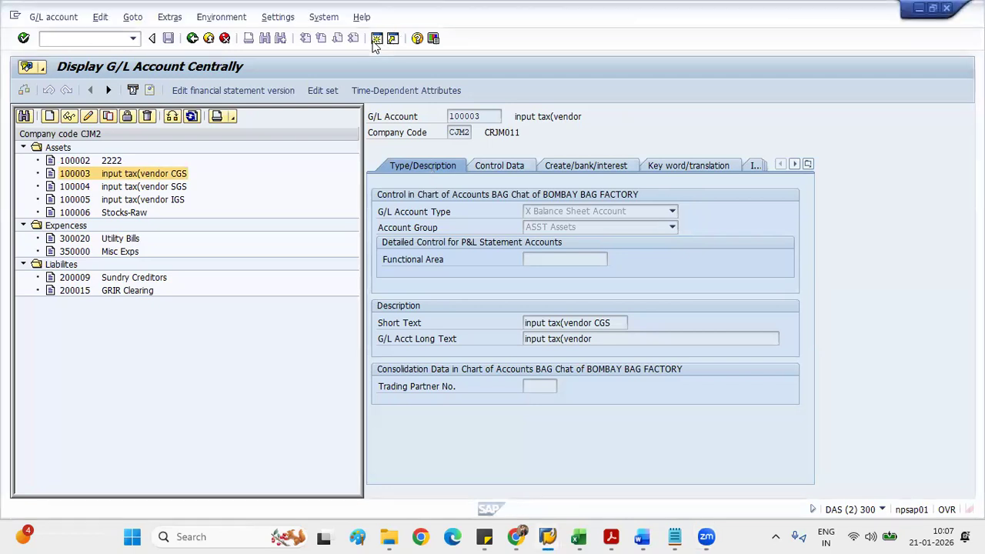
pyautogui.click(373, 42)
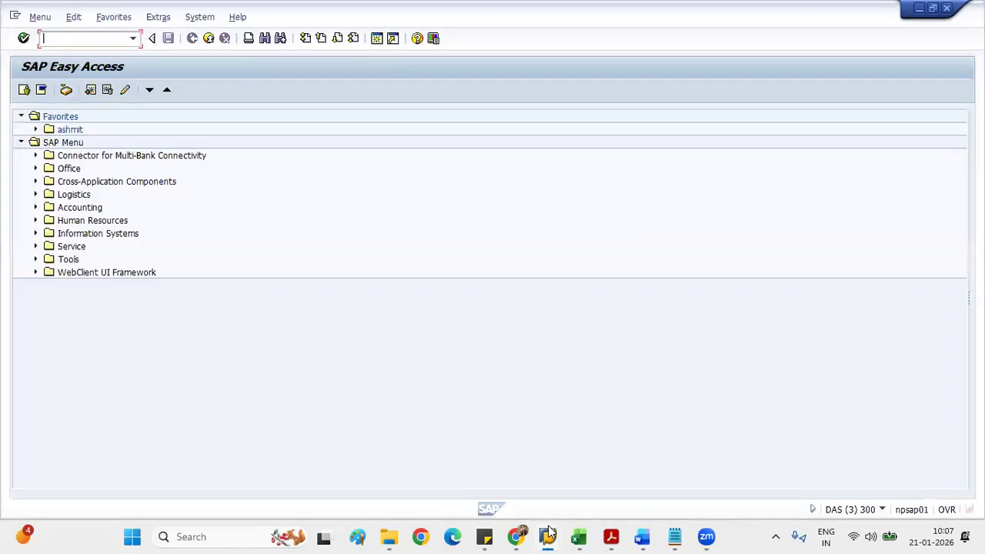
pyautogui.moveTo(548, 531)
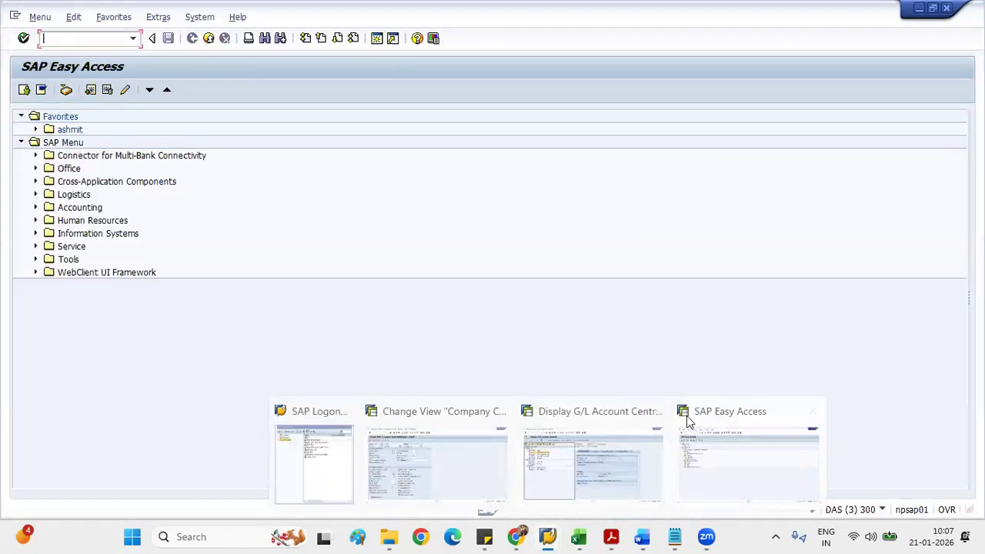
pyautogui.click(438, 443)
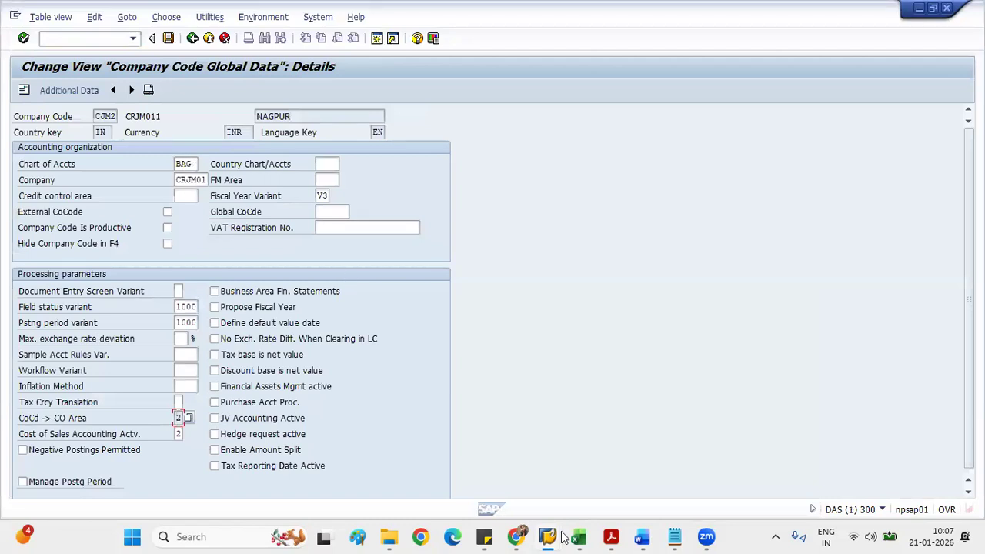
pyautogui.moveTo(547, 533)
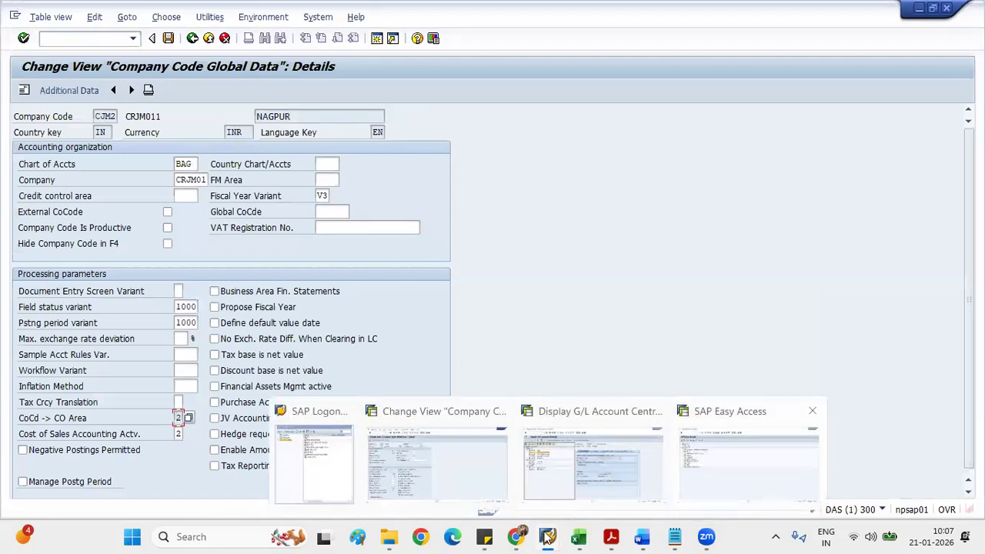
pyautogui.click(746, 462)
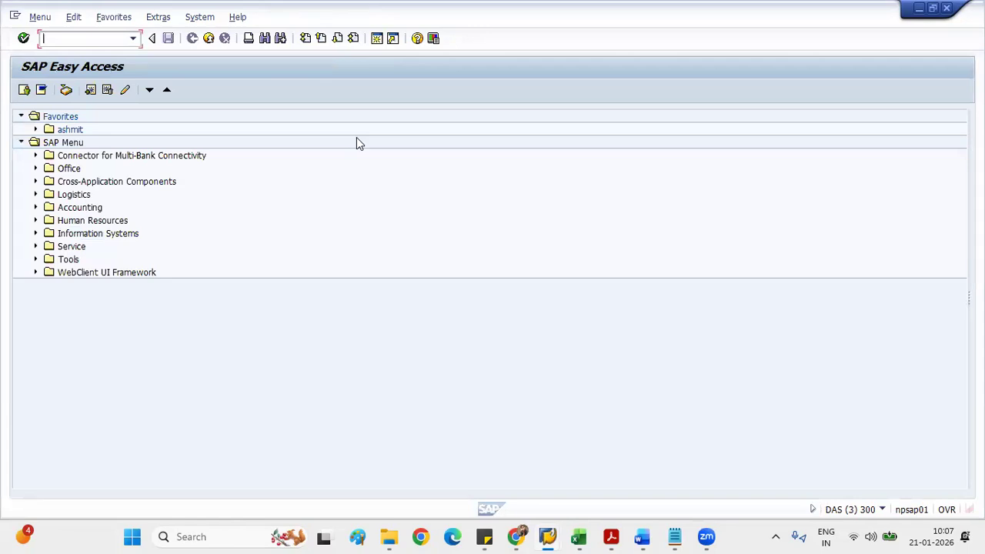
# Run transaction SPRO and display the SAP Reference IMG
pyautogui.write('s')
pyautogui.write('pr')
pyautogui.write('p')
pyautogui.press('BackSpace')
pyautogui.write('o')
pyautogui.press('Return')
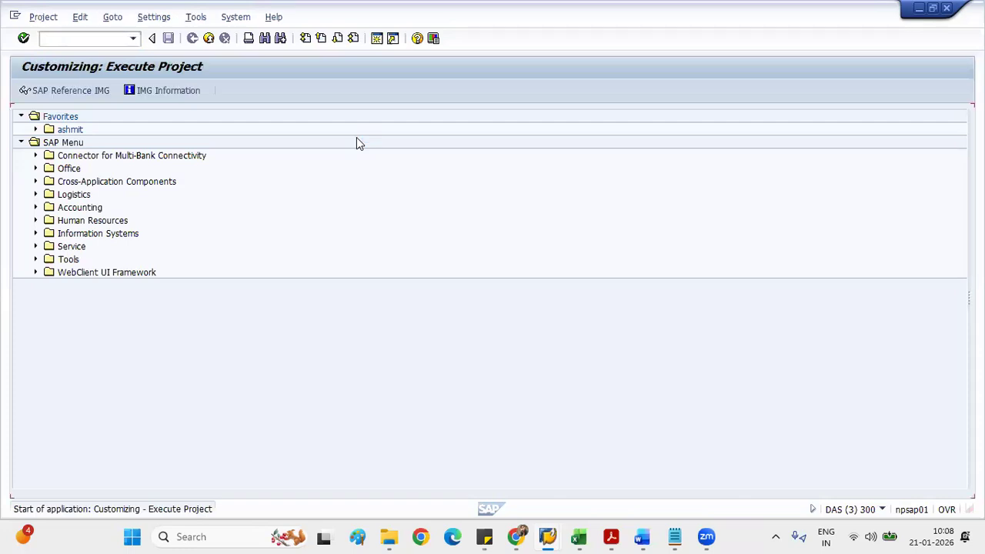
pyautogui.click(70, 91)
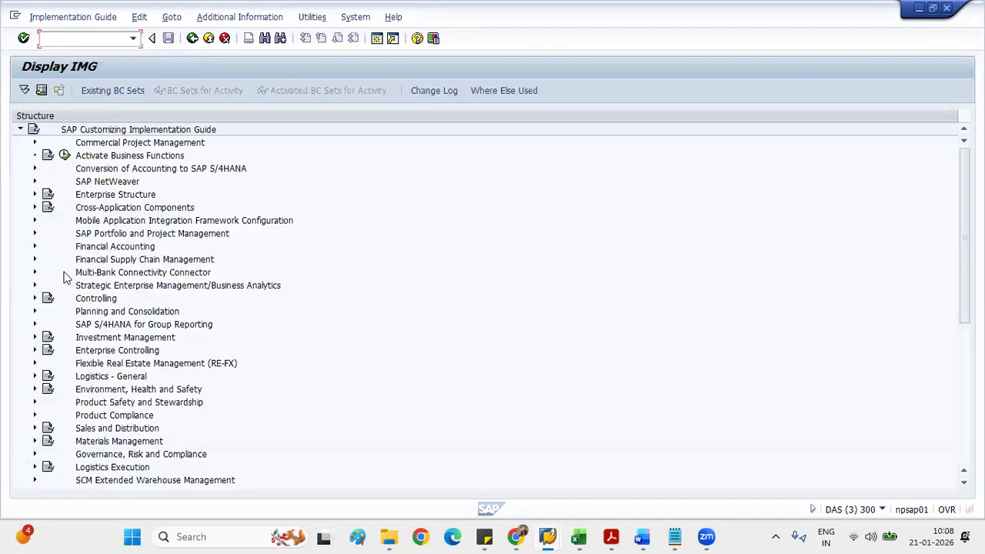
# Expand the IMG through Financial Accounting, Financial Accounting Global Settings and Ledgers down to Fiscal Year and Posting Periods
pyautogui.click(34, 247)
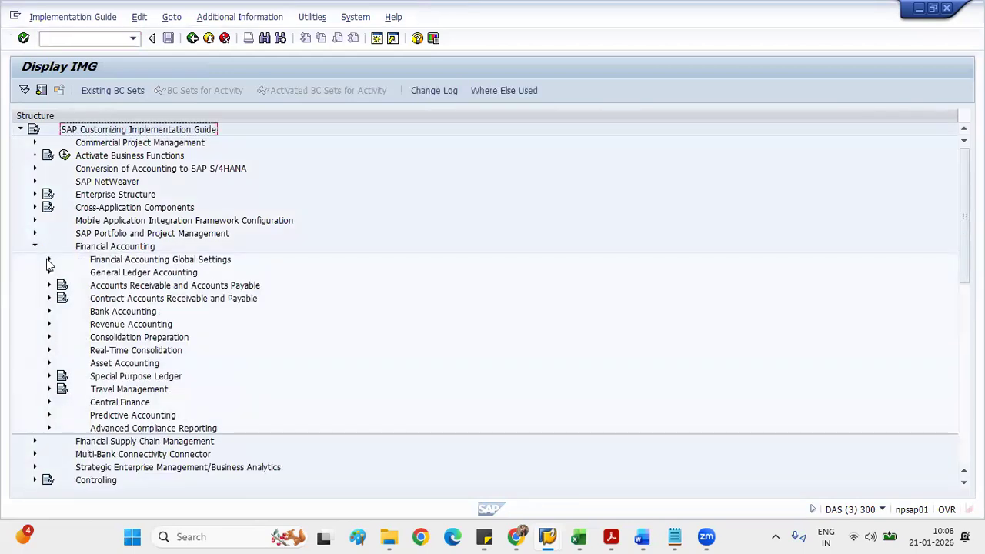
pyautogui.click(48, 260)
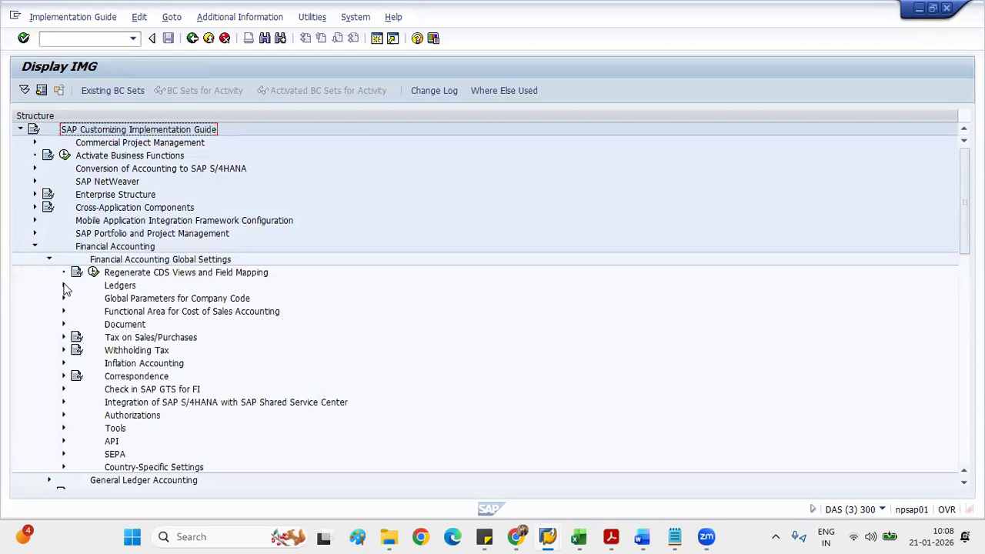
pyautogui.click(64, 285)
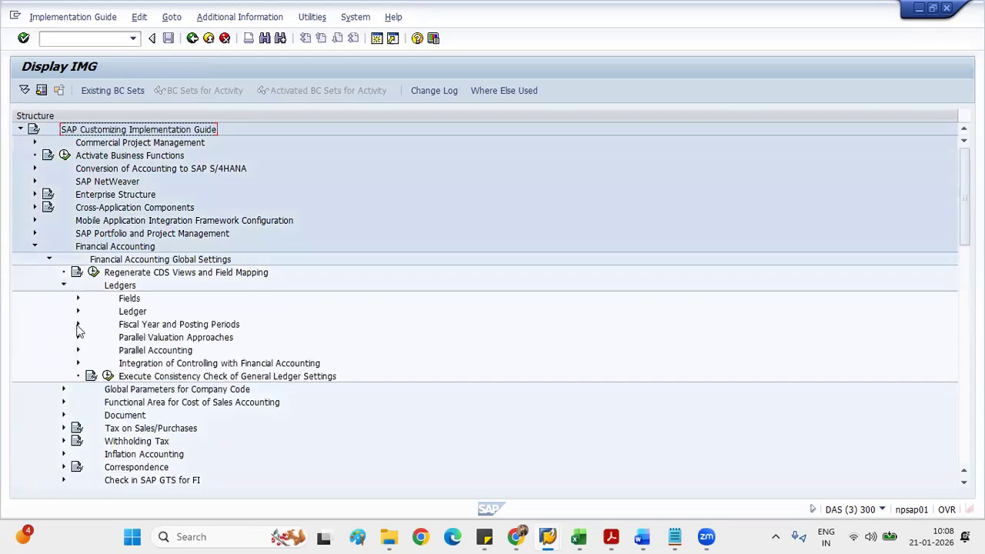
pyautogui.click(77, 325)
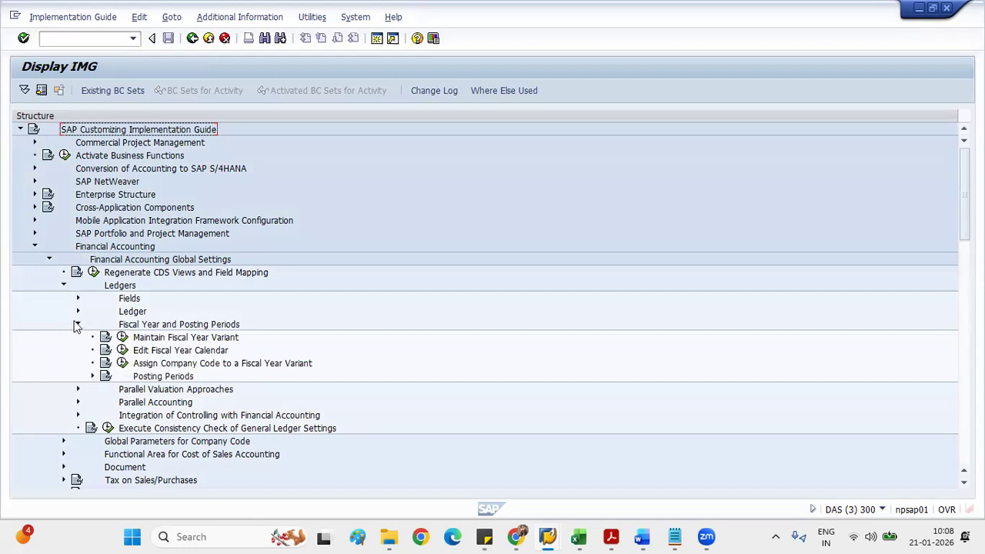
# Collapse the Fiscal Year and Posting Periods, Ledgers and Financial Accounting Global Settings nodes of the IMG
pyautogui.click(77, 325)
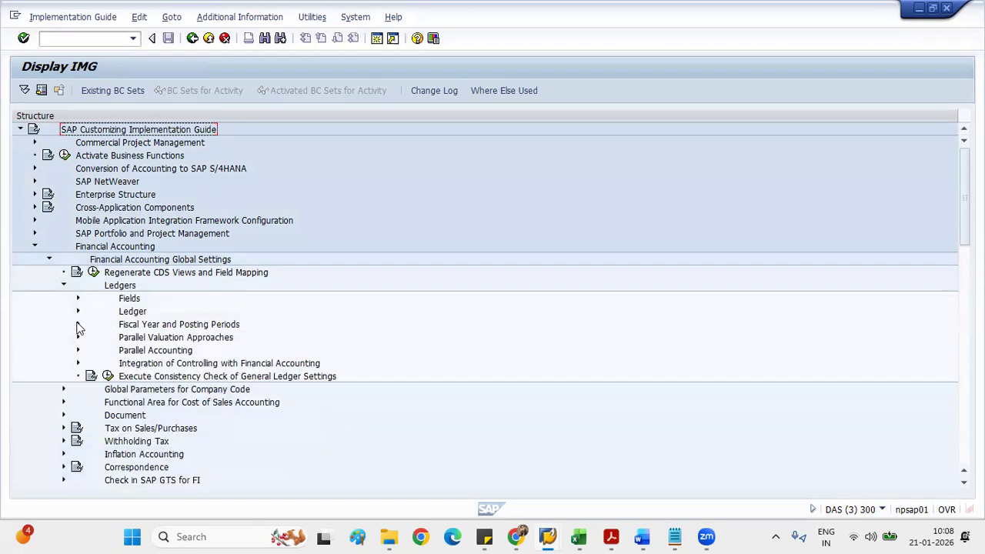
pyautogui.click(64, 286)
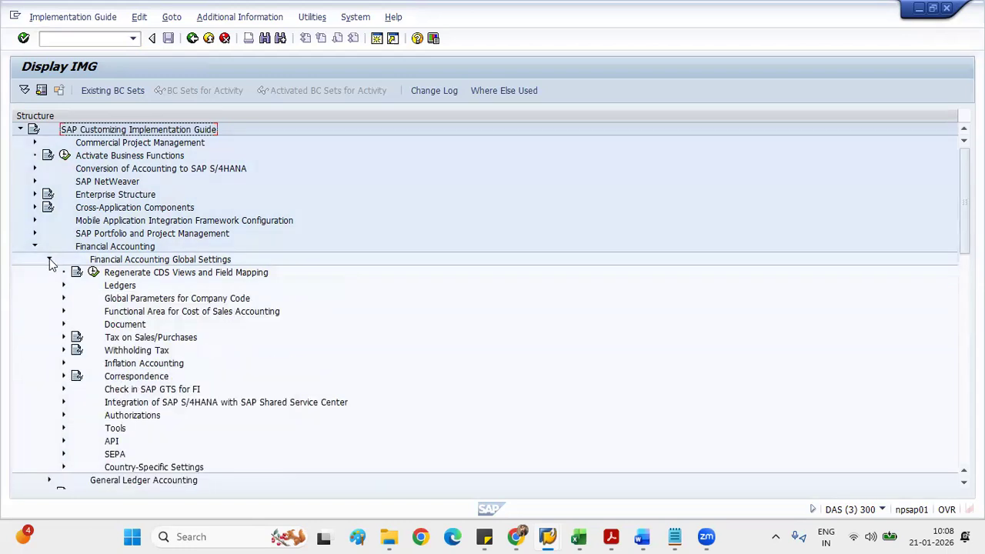
pyautogui.click(49, 260)
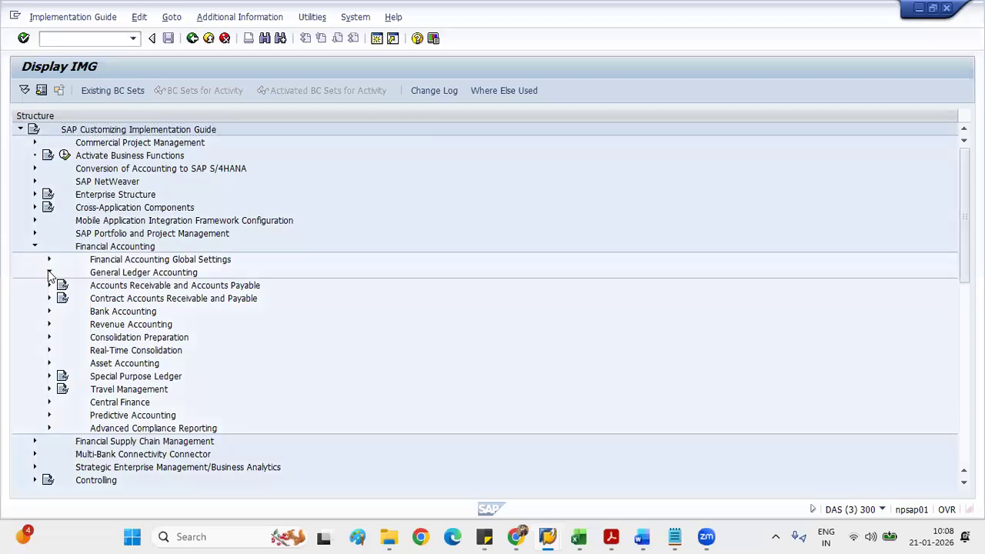
# Expand General Ledger Accounting through Master Data and G/L Accounts to Preparations and execute Define Account Group
pyautogui.click(49, 272)
pyautogui.click(64, 286)
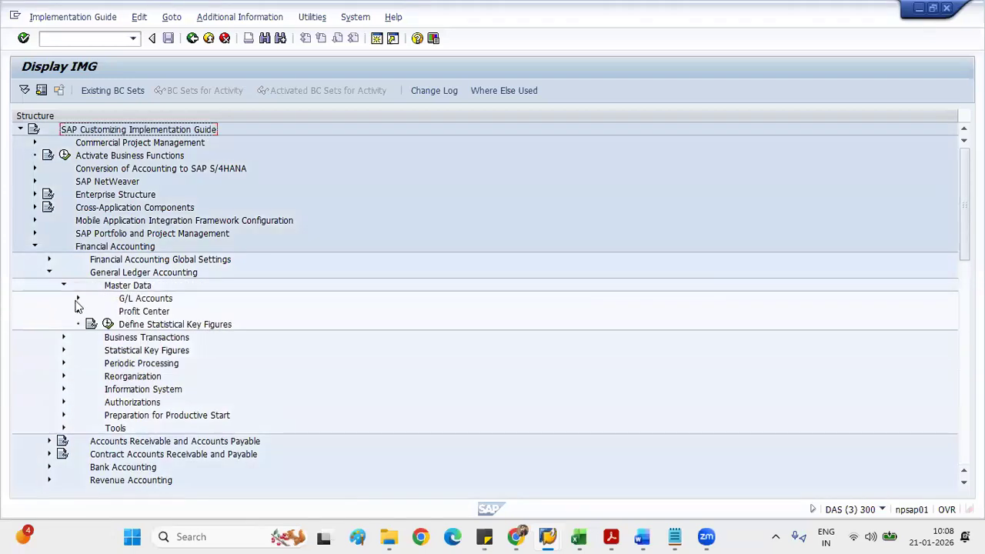
pyautogui.click(77, 299)
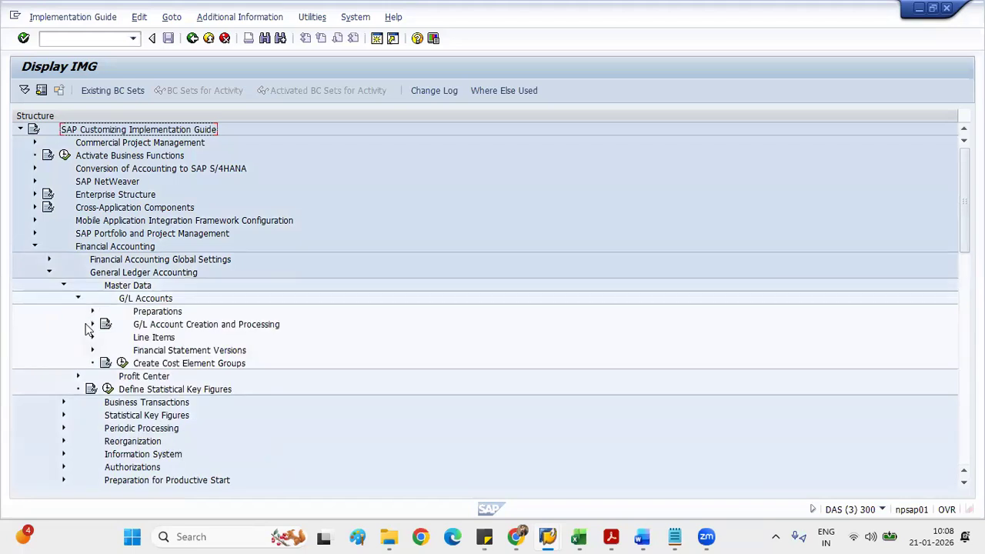
pyautogui.click(91, 324)
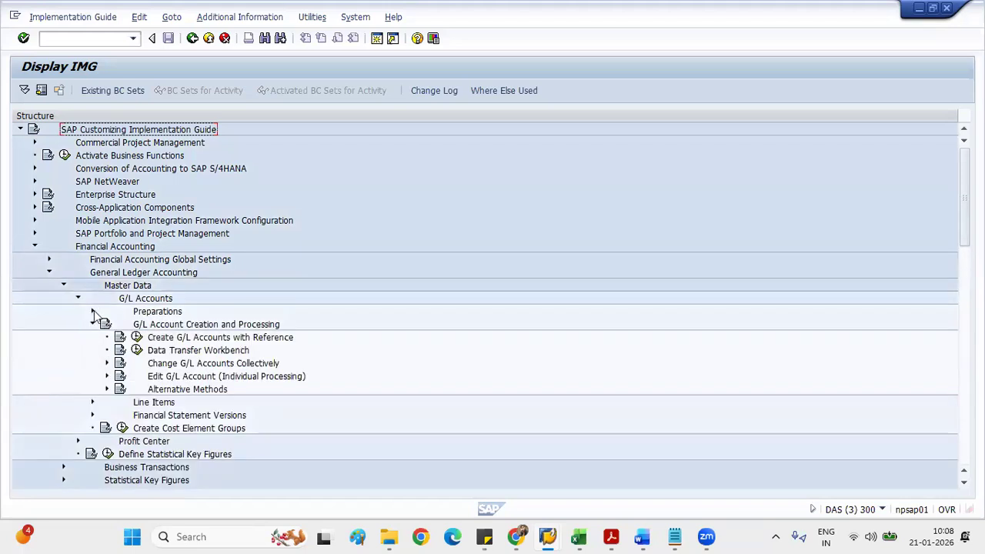
pyautogui.click(92, 311)
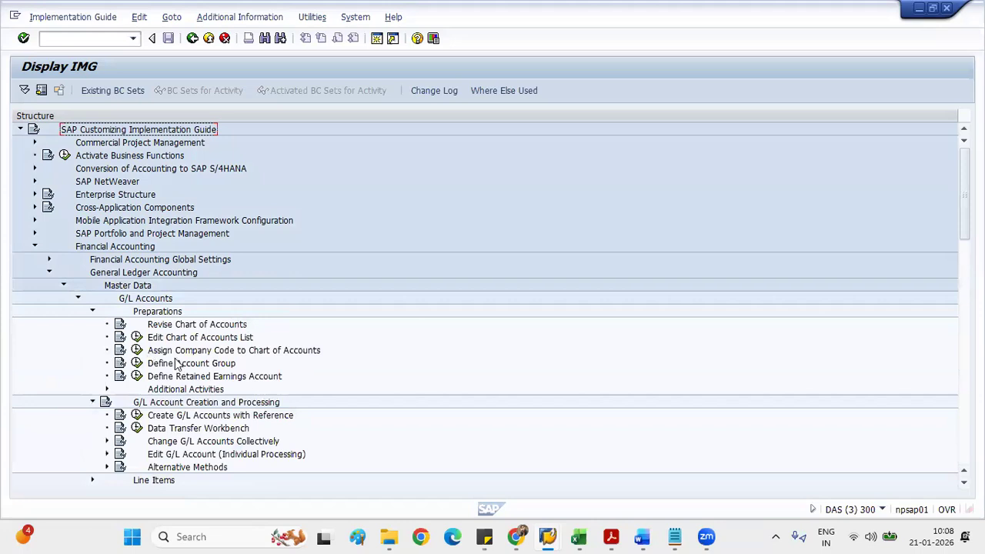
pyautogui.click(136, 363)
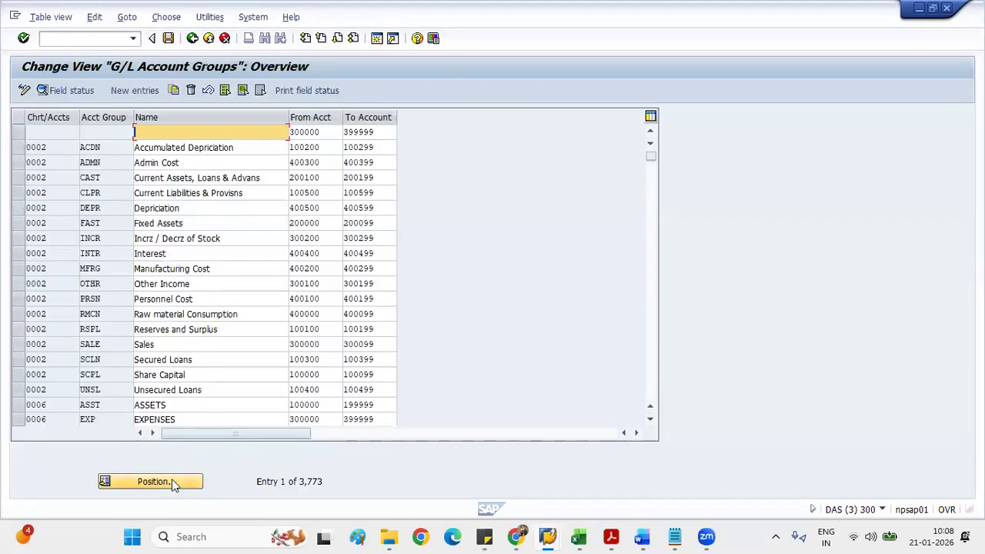
# Position the G/L account groups list on chart of accounts BAG
pyautogui.click(171, 481)
pyautogui.write('bag')
pyautogui.press('Return')
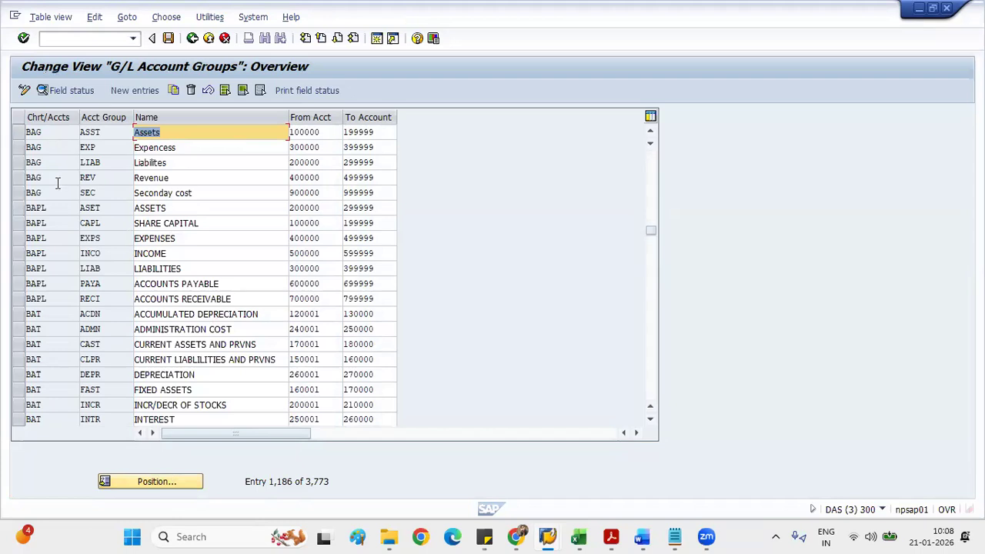
# Select the BAG account groups ASST, EXP, LIAB, REV and SEC to examine their account number ranges
pyautogui.click(17, 132)
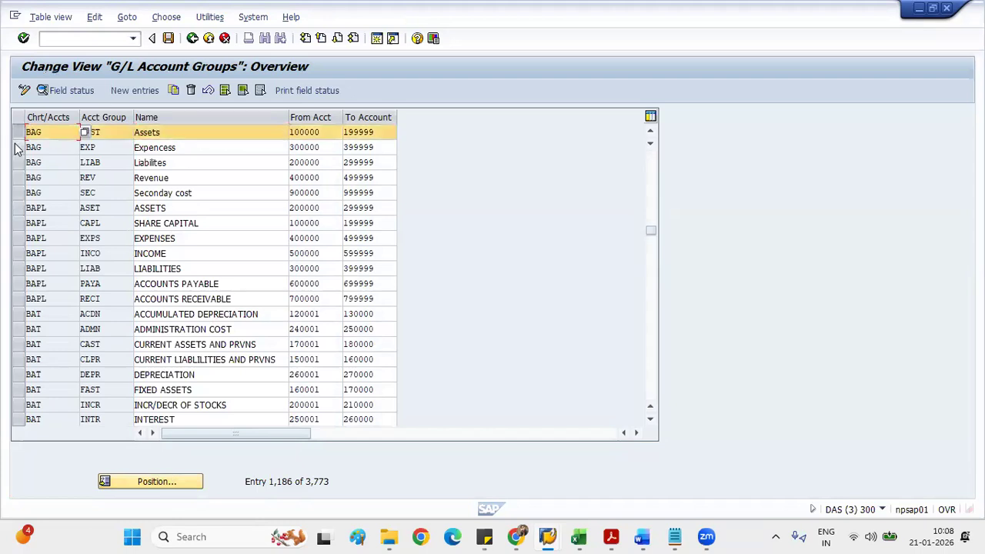
pyautogui.click(17, 147)
pyautogui.click(17, 163)
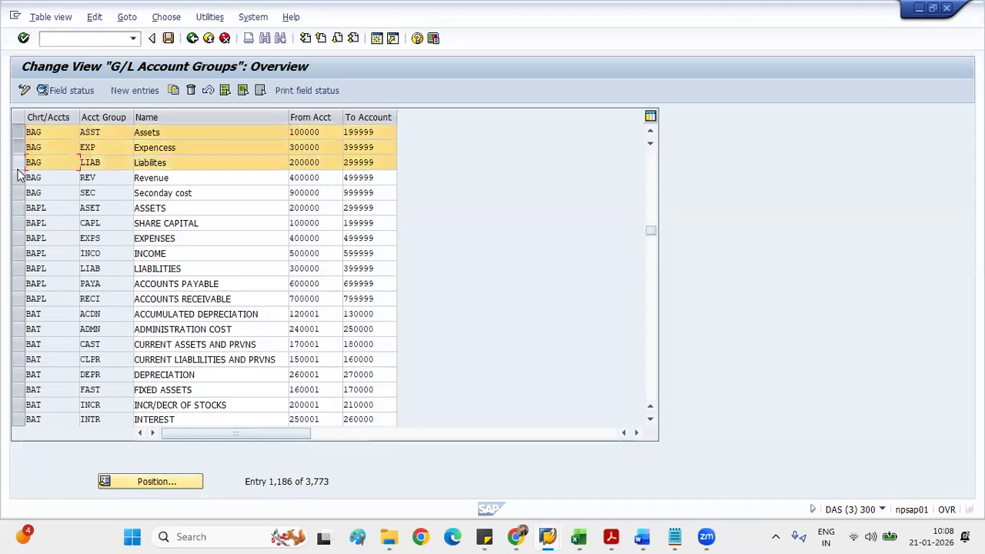
pyautogui.click(17, 163)
pyautogui.click(17, 163)
pyautogui.click(17, 178)
pyautogui.click(17, 192)
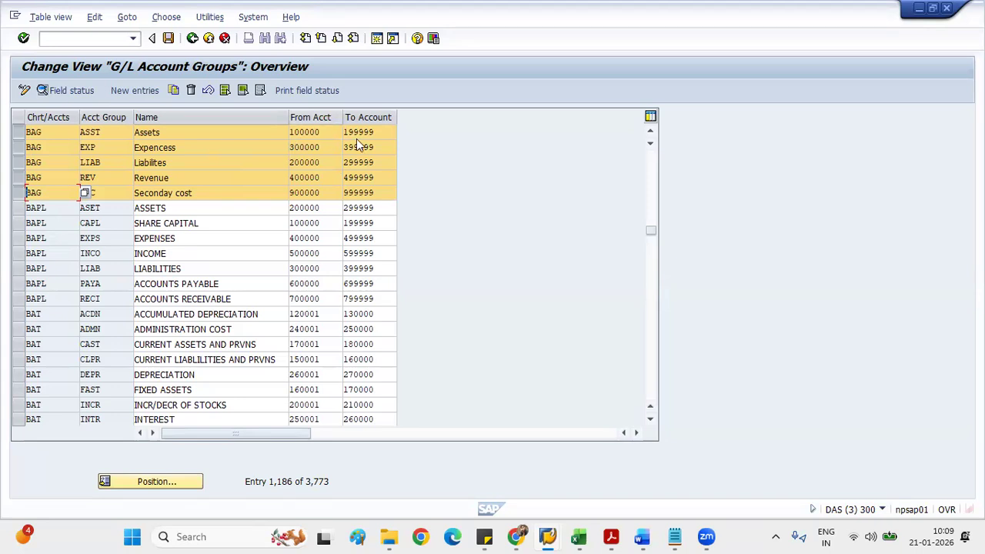
# Preview the G/L account display session and copy the From Acct value of BAG's Revenue group in the account groups list
pyautogui.moveTo(554, 538)
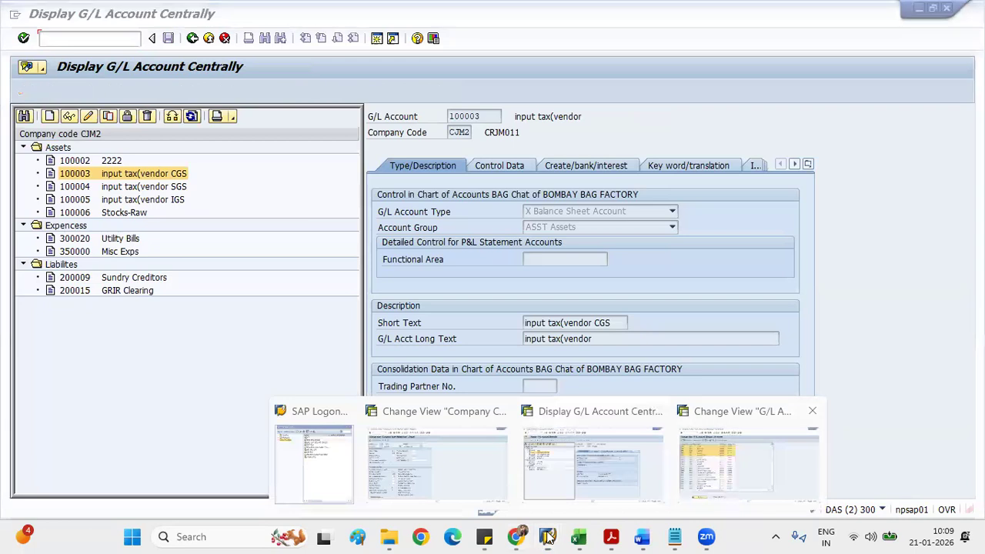
pyautogui.click(548, 537)
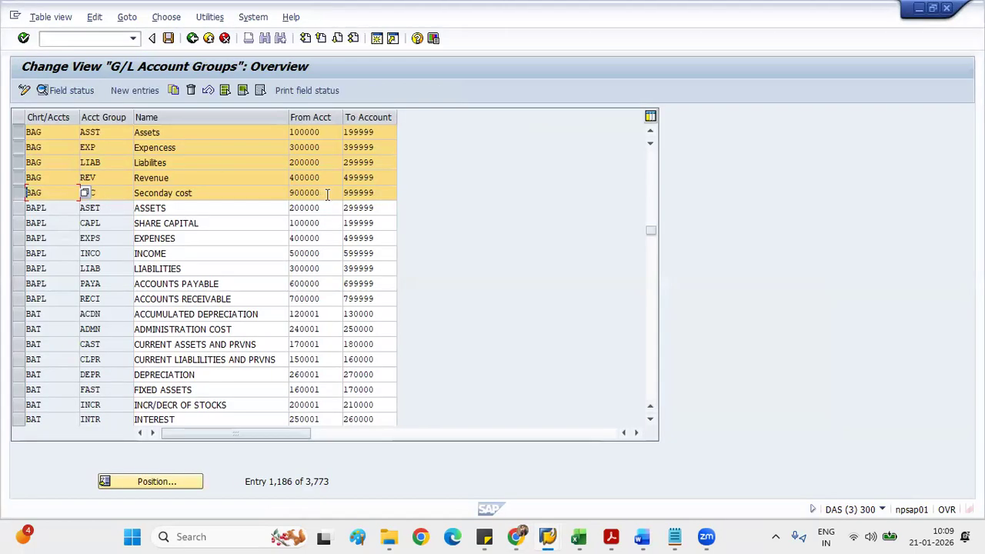
pyautogui.moveTo(325, 179); pyautogui.dragTo(267, 186)
pyautogui.hotkey('ctrl', 'c')
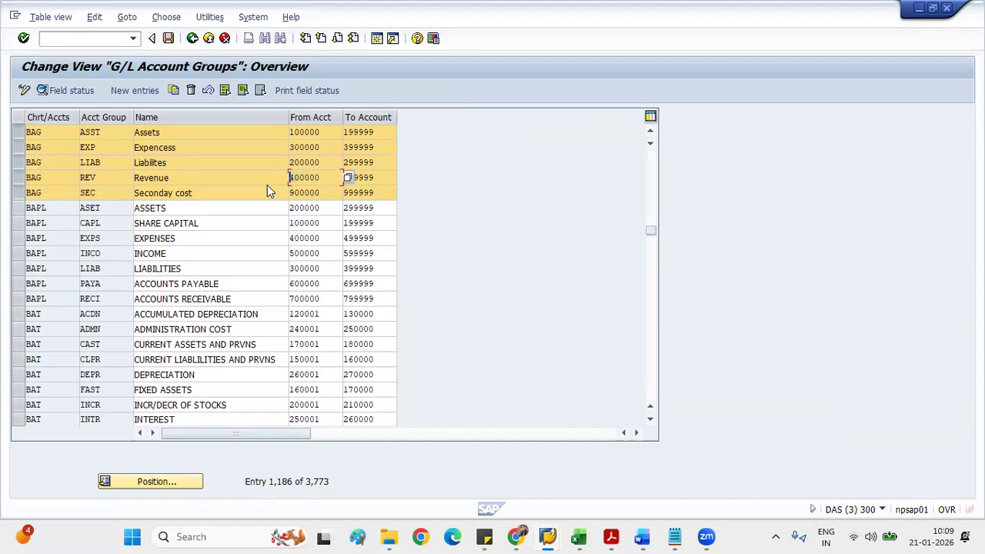
# Switch to the G/L account display session and try to create G/L account 400000 in company code CJM2
pyautogui.click(557, 533)
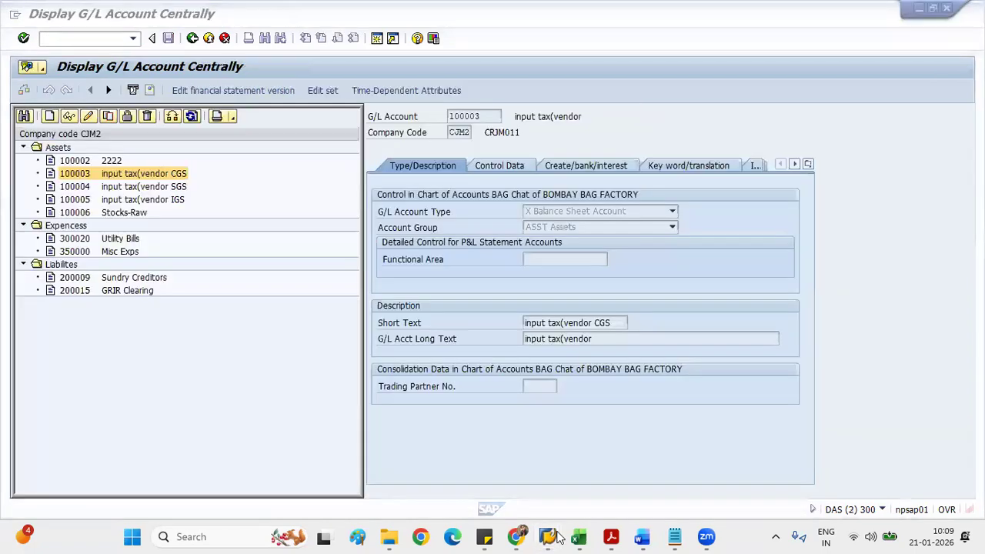
pyautogui.click(49, 117)
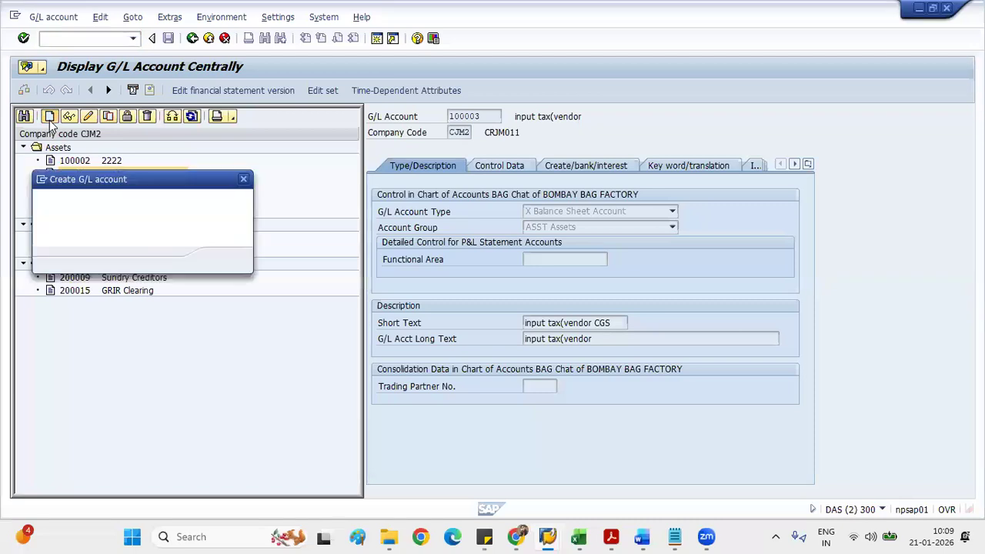
pyautogui.write('400000')
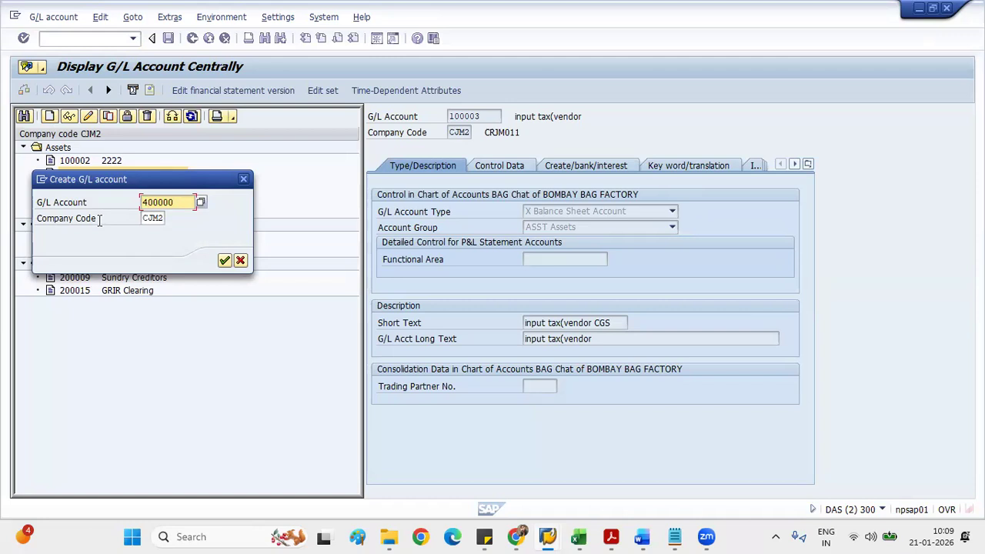
pyautogui.press('Return')
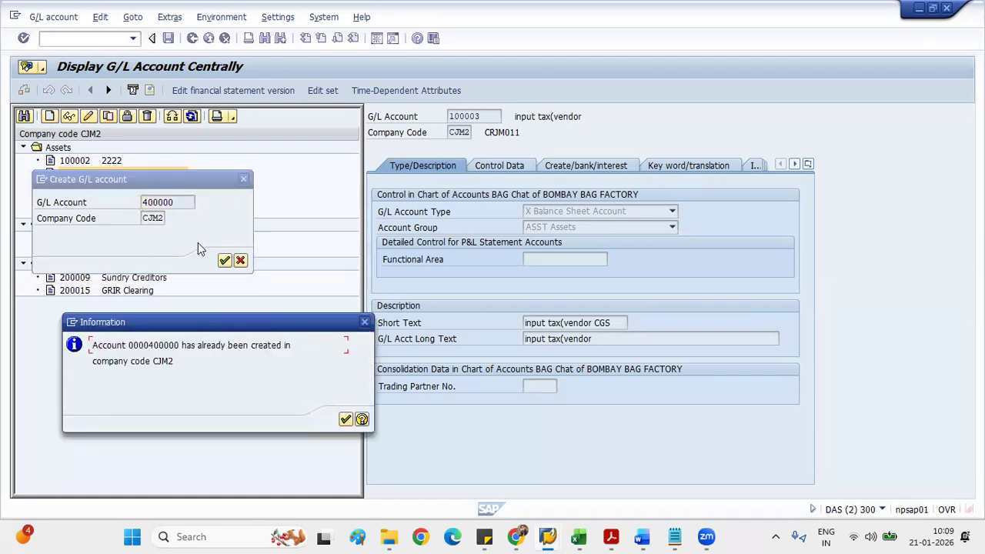
pyautogui.click(348, 425)
# Try to create the new G/L account in company code CJM2 with number 400010
pyautogui.click(185, 203)
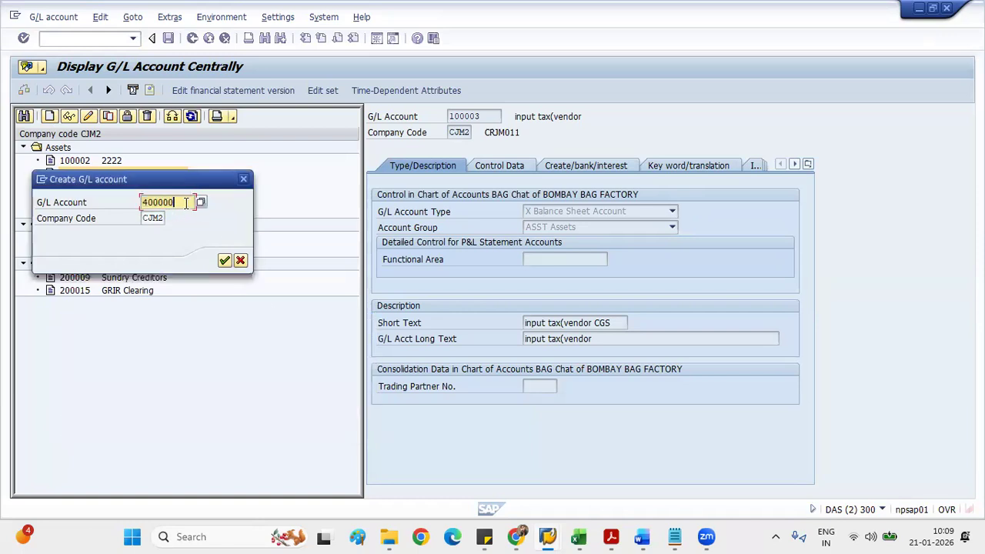
pyautogui.press('BackSpace')
pyautogui.press('BackSpace')
pyautogui.write('10')
pyautogui.click(224, 262)
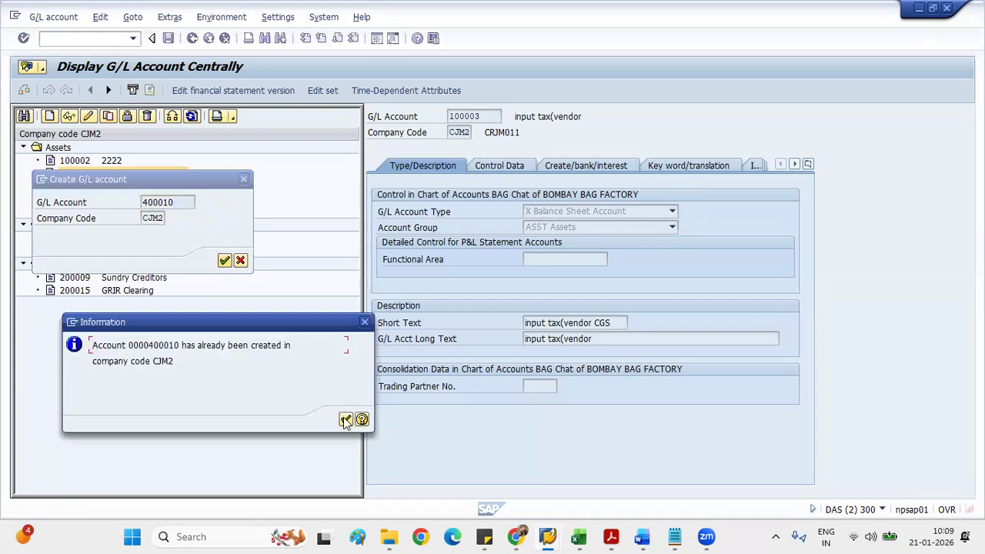
pyautogui.click(345, 420)
# Start the new G/L account in company code CJM2 with number 400019
pyautogui.click(180, 202)
pyautogui.press('BackSpace')
pyautogui.write('9')
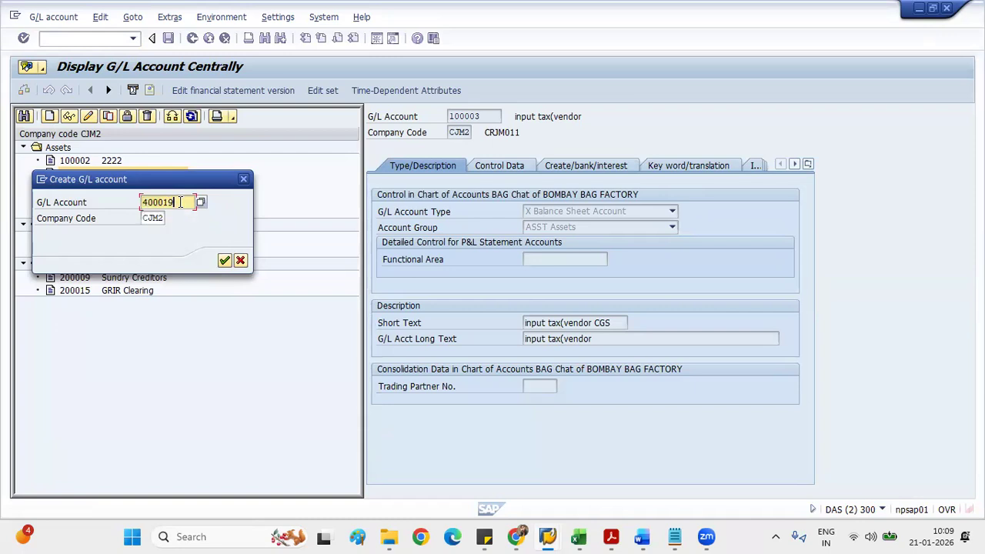
pyautogui.click(224, 262)
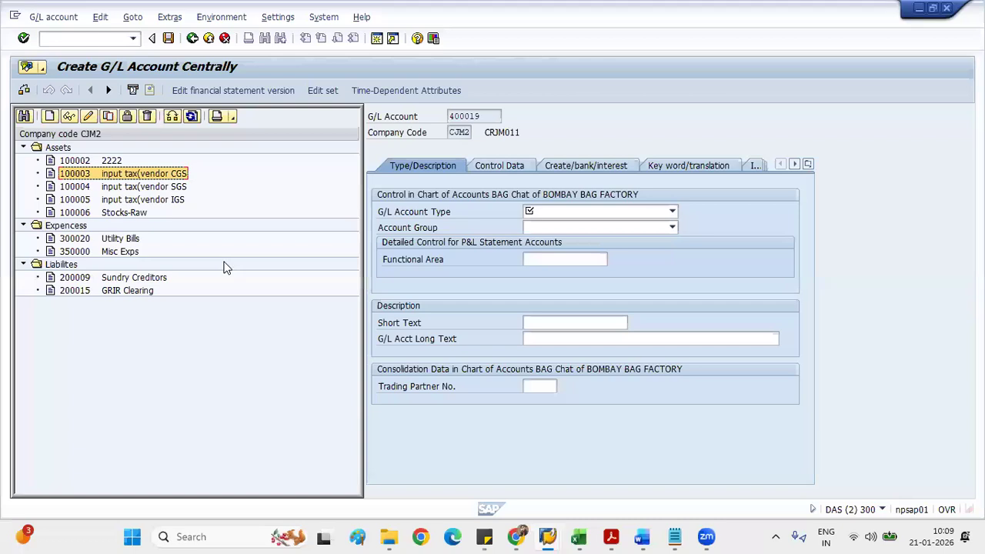
# Set account 400019's G/L account type to Primary Costs or Revenue and its account group to REV Revenue
pyautogui.click(587, 206)
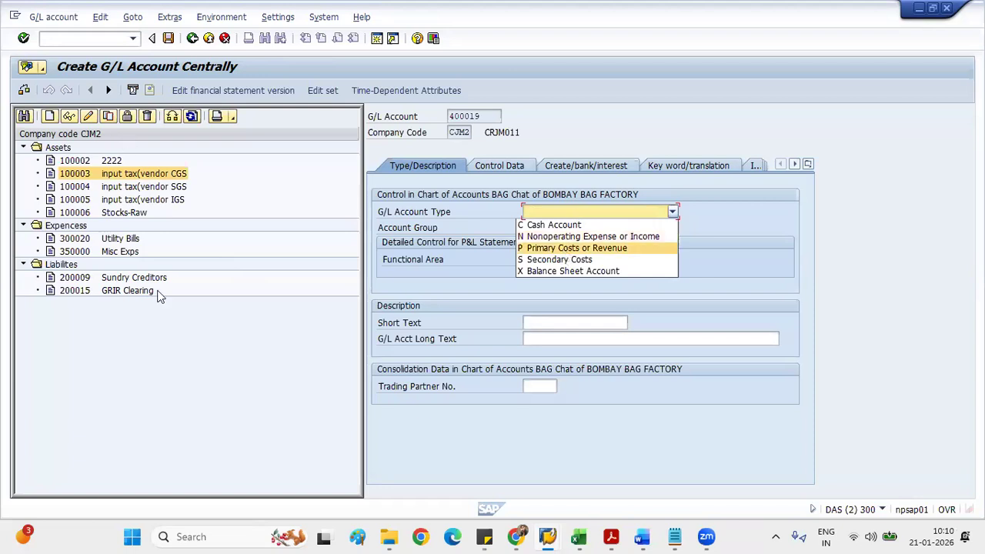
pyautogui.click(574, 253)
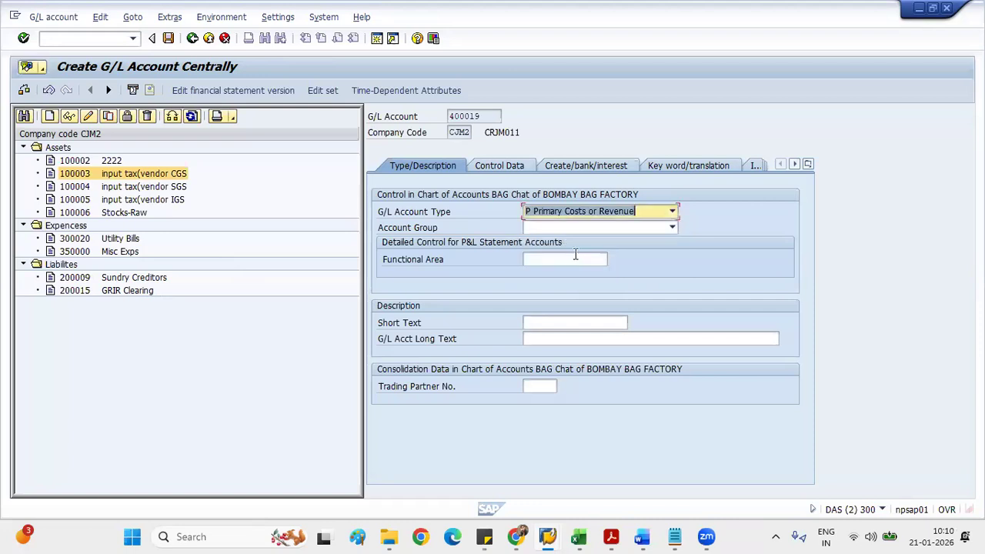
pyautogui.click(587, 227)
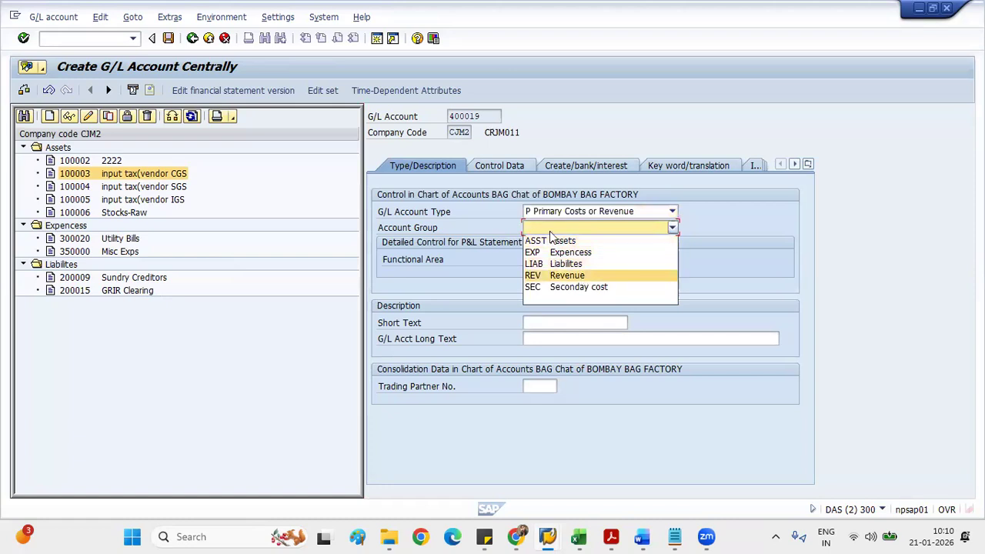
pyautogui.click(569, 281)
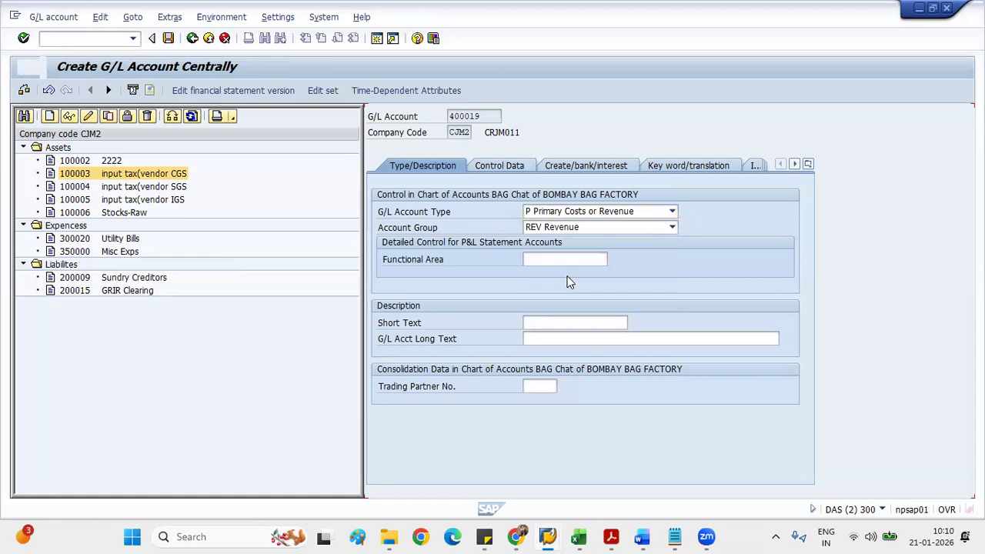
# Try account groups ASST Assets and EXP Expencess for account 400019 and set the group back to REV Revenue
pyautogui.click(597, 228)
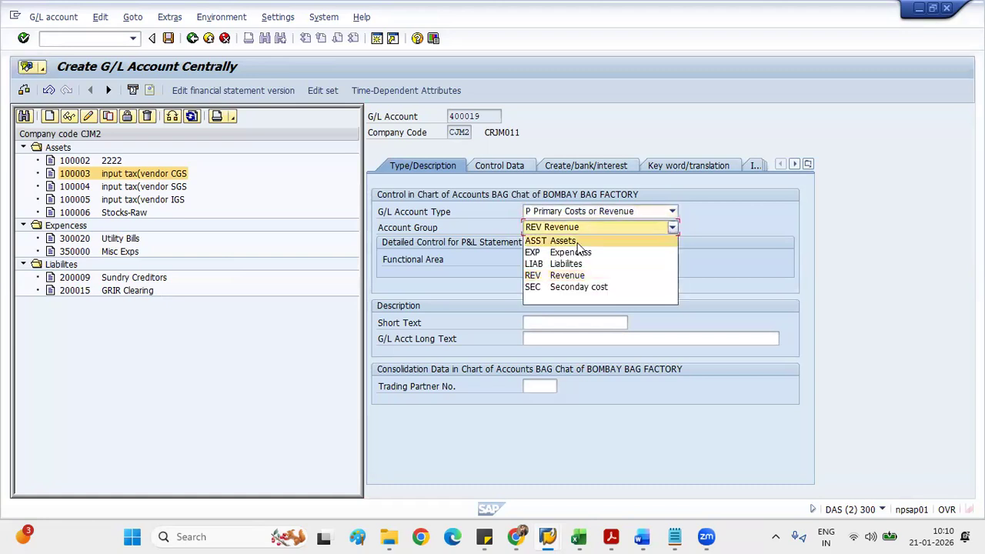
pyautogui.click(577, 243)
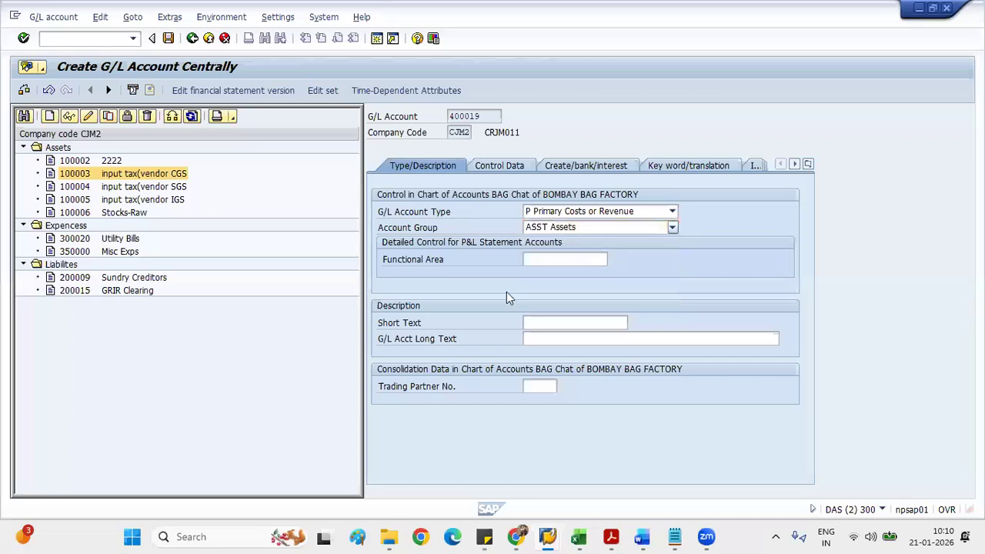
pyautogui.click(629, 227)
pyautogui.click(615, 255)
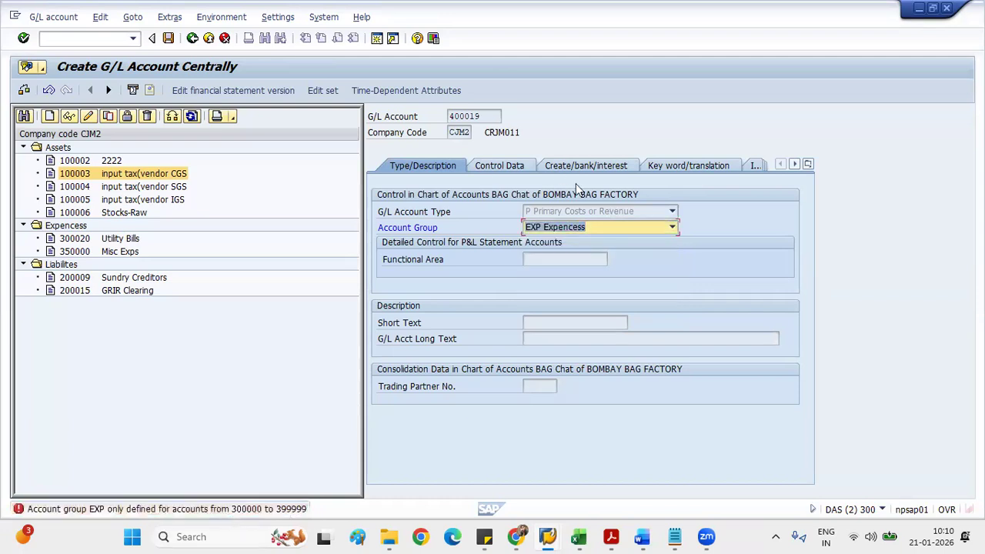
pyautogui.click(604, 225)
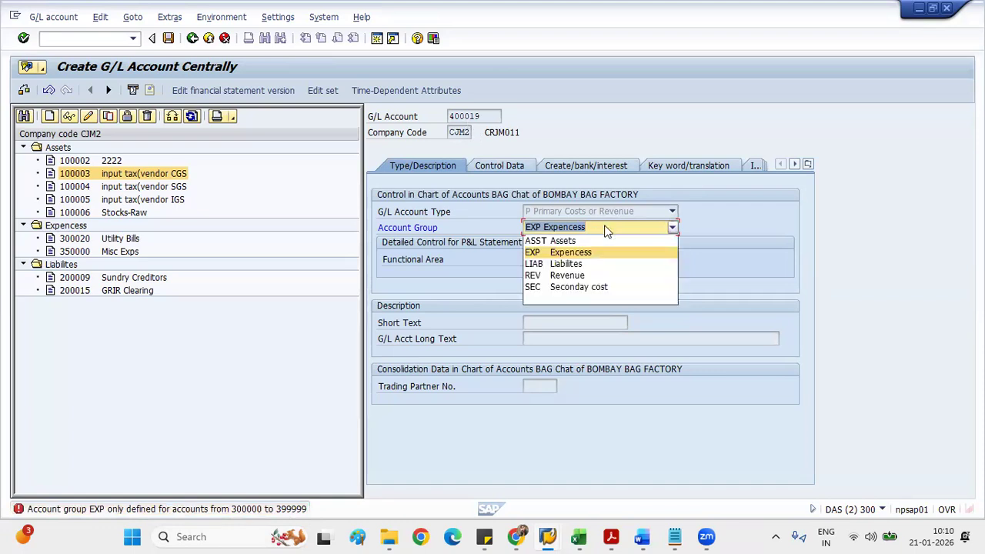
pyautogui.click(594, 276)
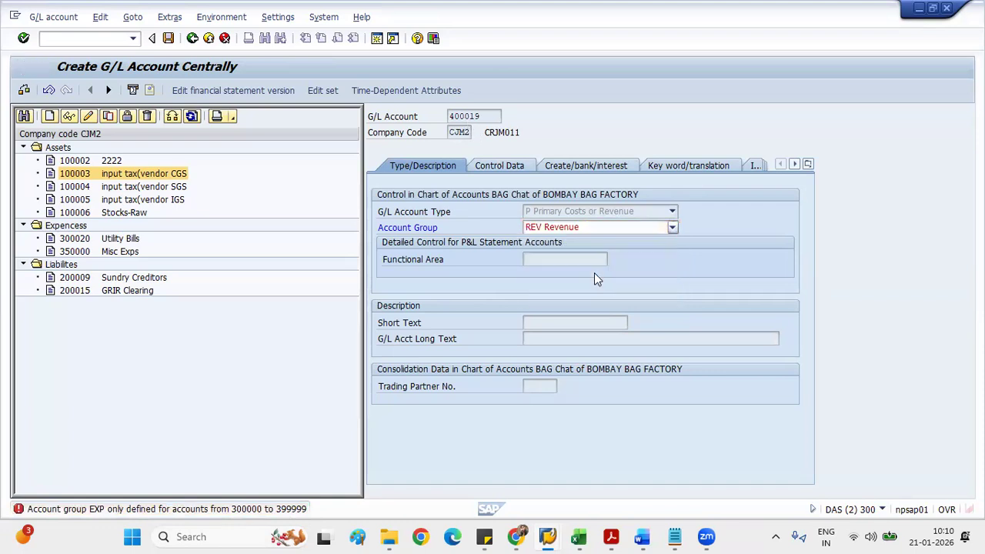
# Enter "Sale of FG" as both the short text and the G/L account long text of account 400019
pyautogui.click(564, 324)
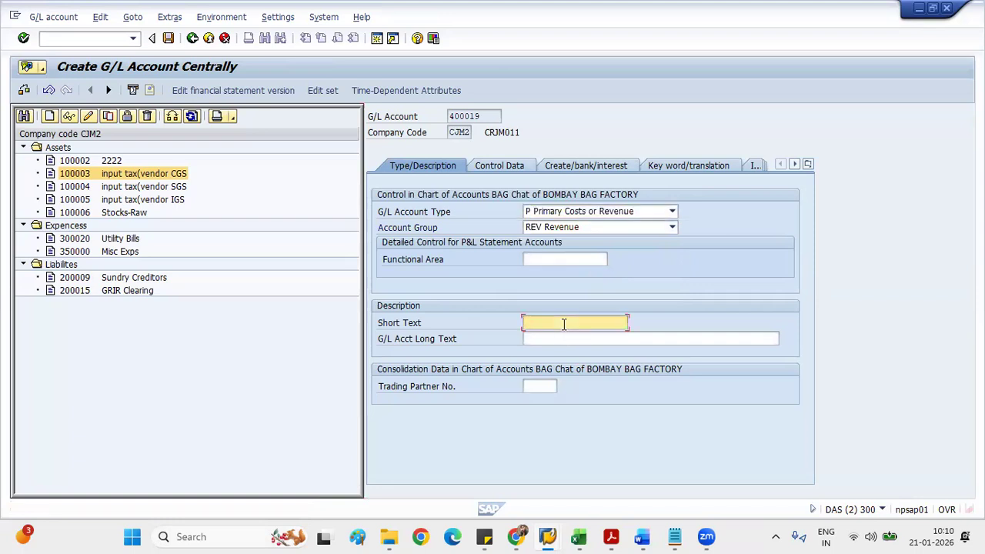
pyautogui.click(564, 324)
pyautogui.press('Down')
pyautogui.press('Down')
pyautogui.press('Down')
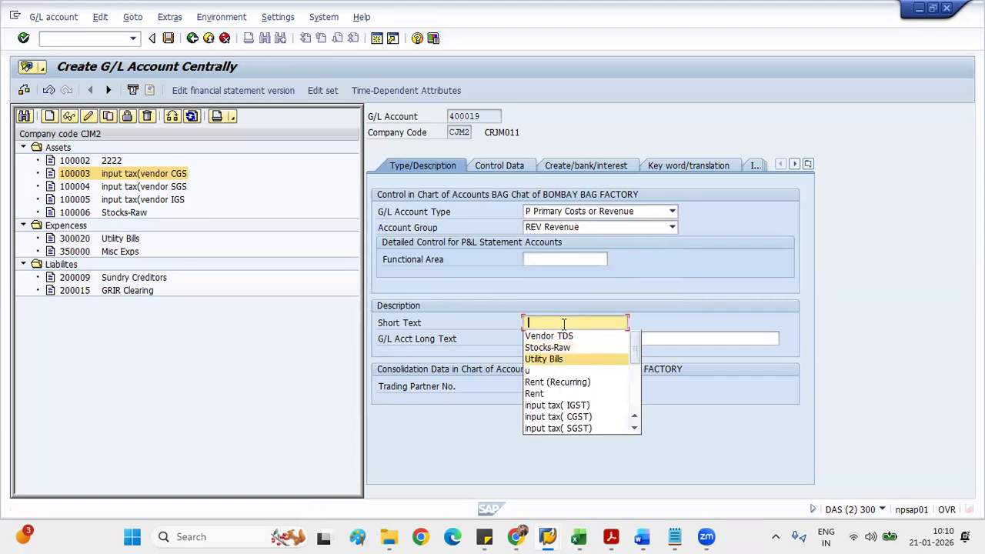
pyautogui.write('Sale of F')
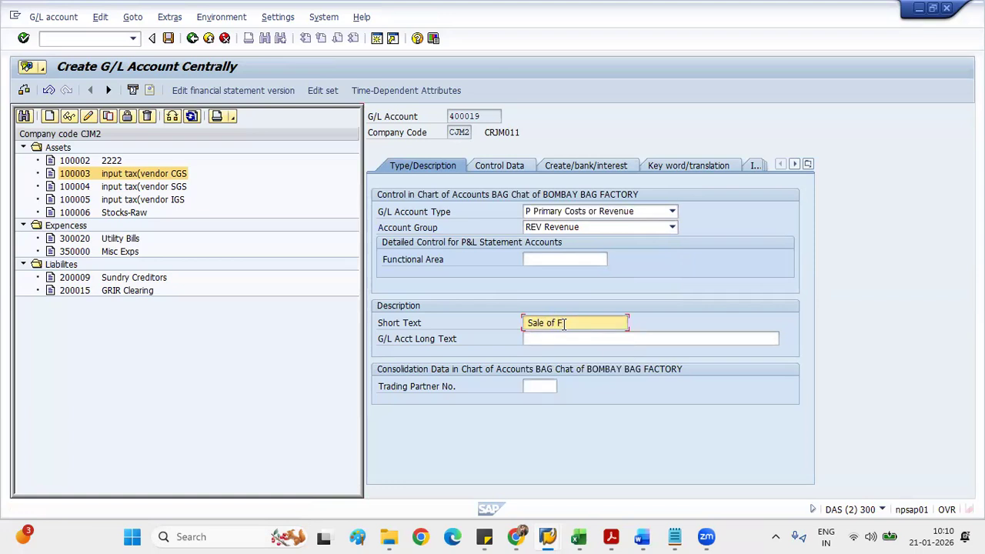
pyautogui.write('C')
pyautogui.press('BackSpace')
pyautogui.write('G')
pyautogui.hotkey('ctrl', 'a')
pyautogui.hotkey('ctrl', 'c')
pyautogui.click(627, 338)
pyautogui.hotkey('ctrl', 'v')
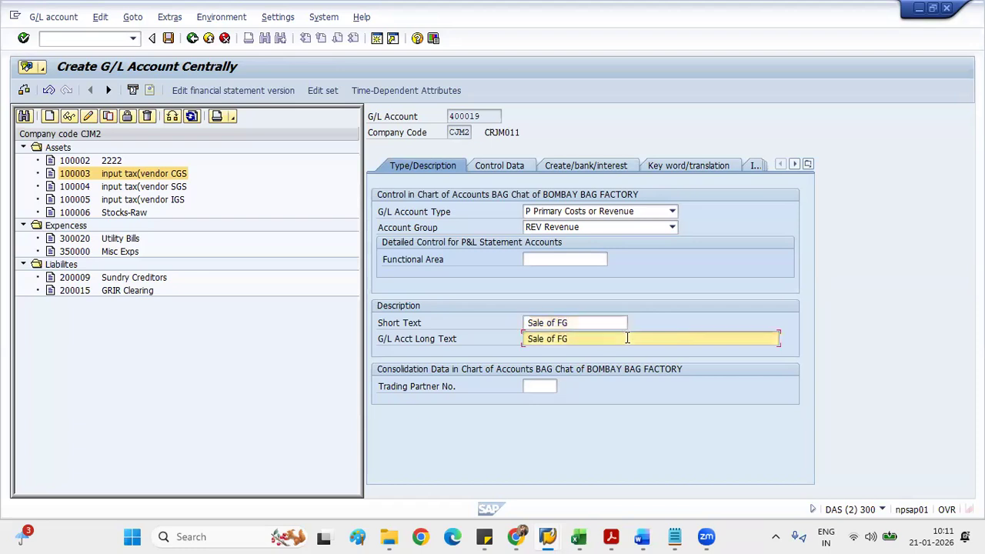
# In account 400019's control data, set the sort key to 001 and the cost element category to 11 Revenues
pyautogui.click(502, 165)
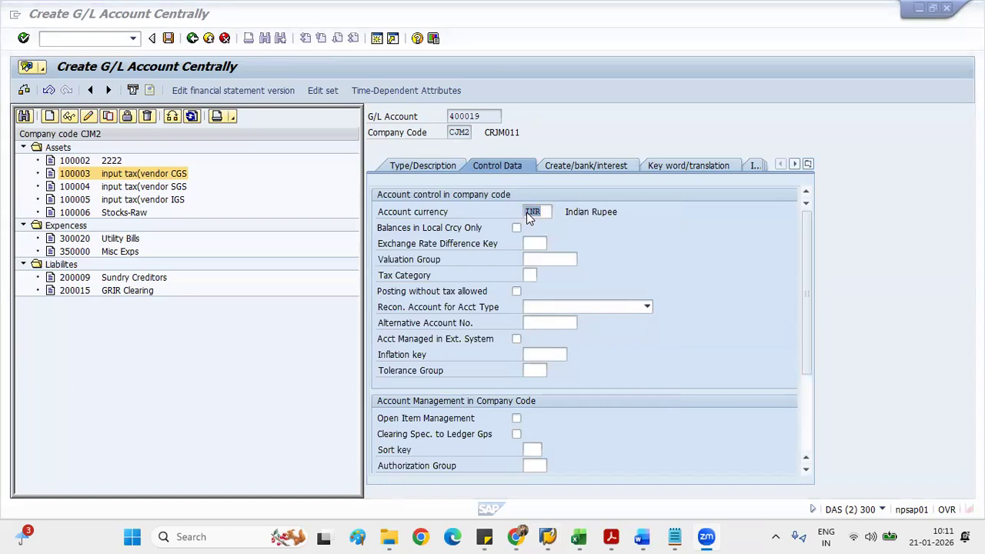
pyautogui.click(532, 449)
pyautogui.write('001')
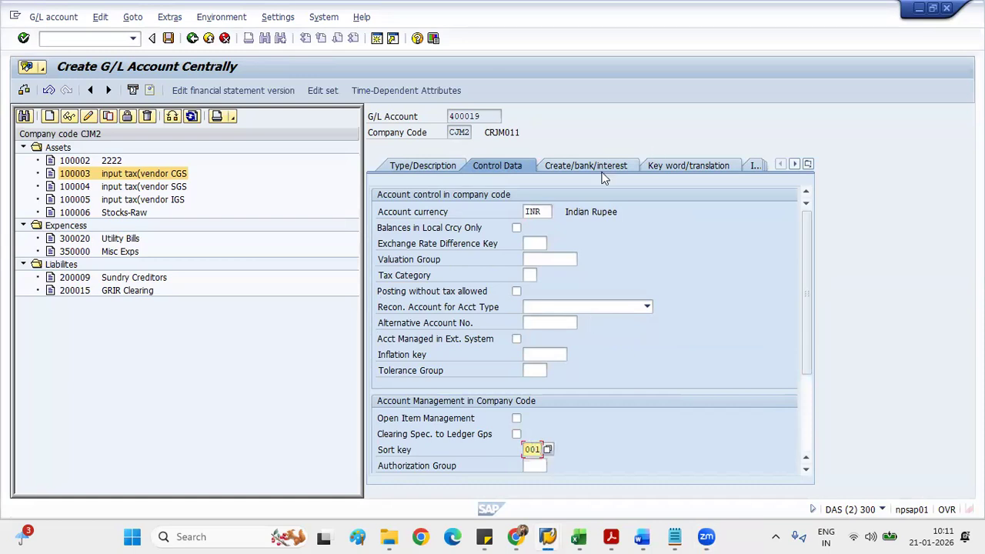
pyautogui.scroll(-3, 686, 367)
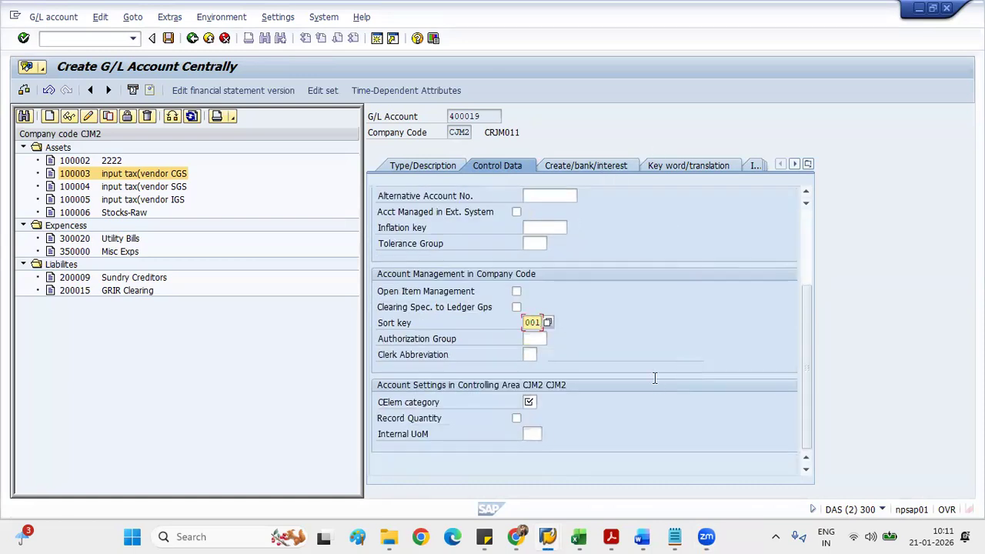
pyautogui.click(541, 405)
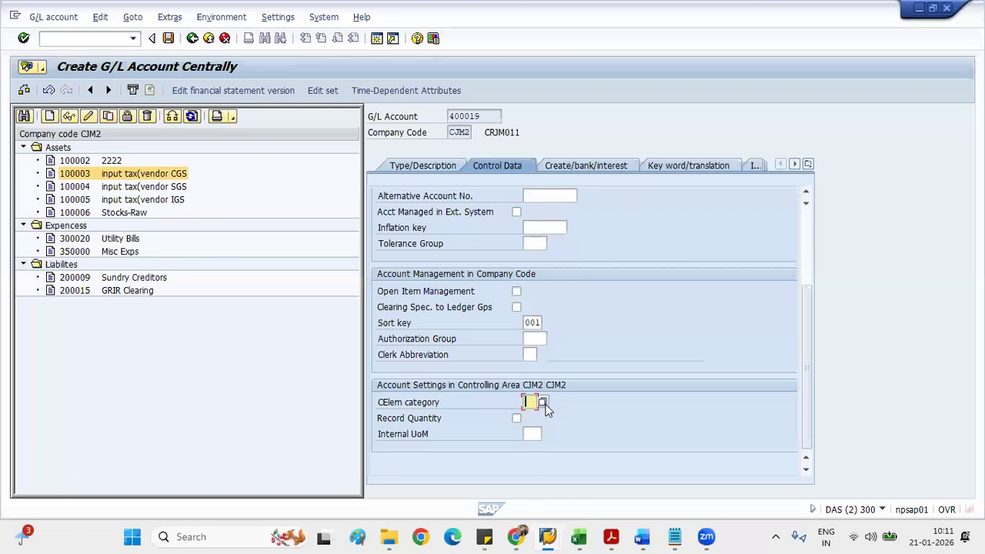
pyautogui.click(543, 402)
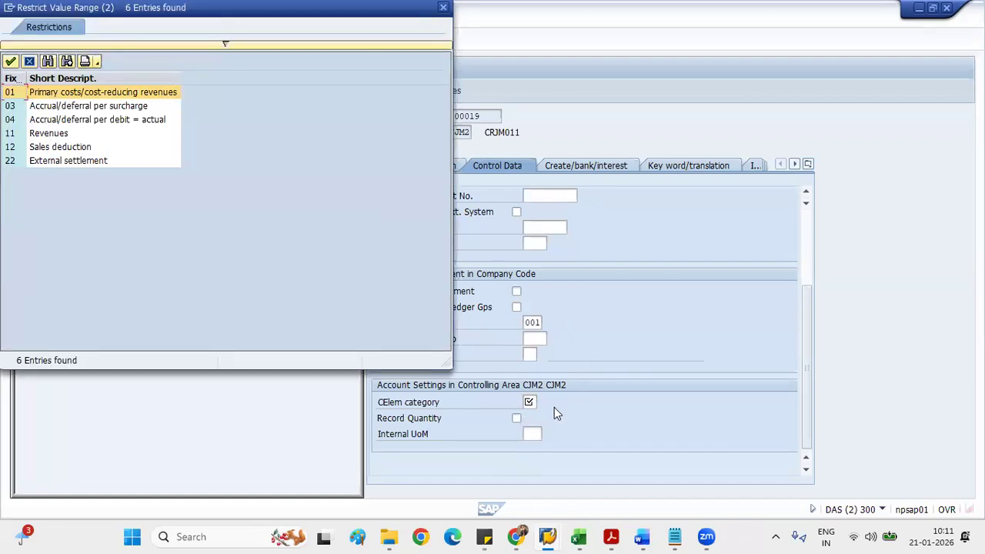
pyautogui.doubleClick(61, 135)
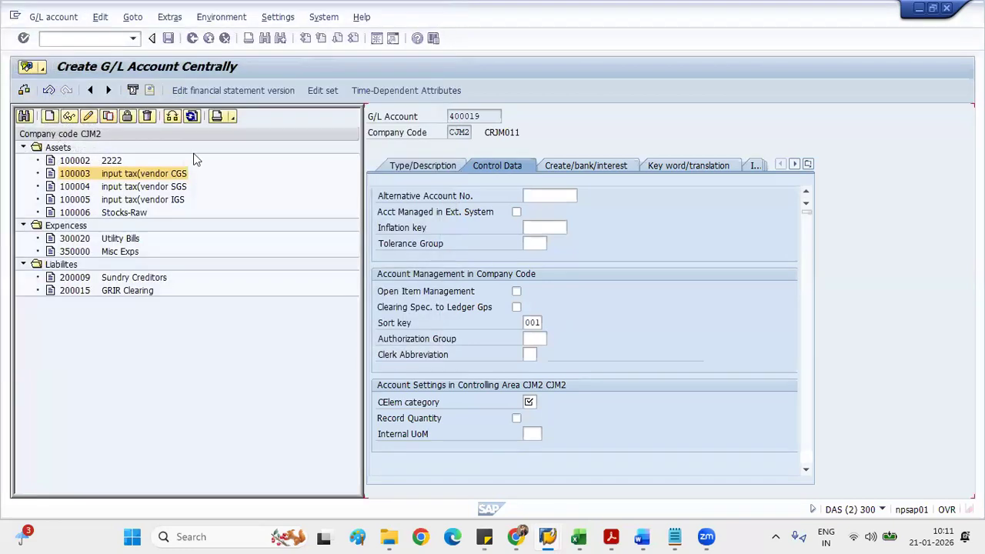
# Assign field status group UPT1 (All Field Optional) to account 400019 and save the account
pyautogui.click(597, 163)
pyautogui.click(532, 213)
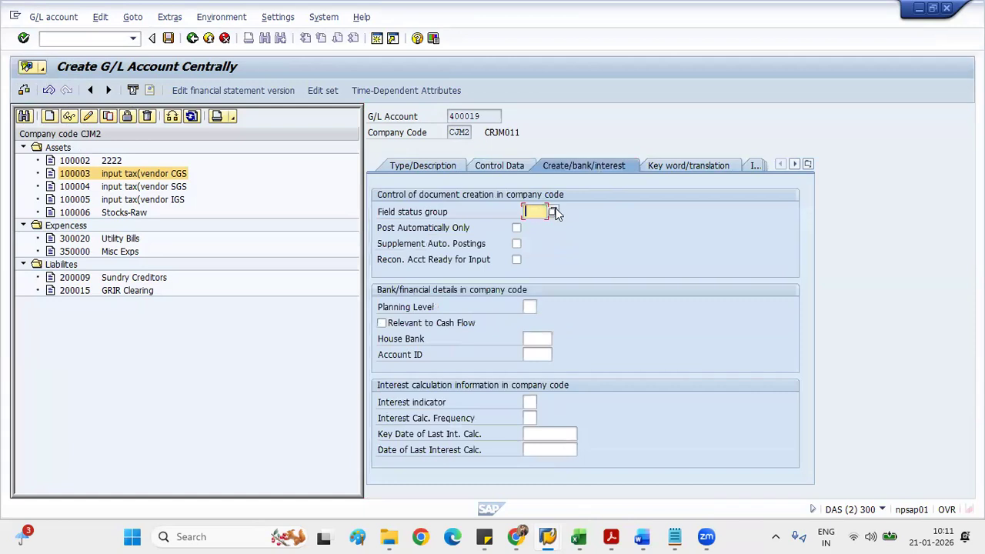
pyautogui.click(552, 211)
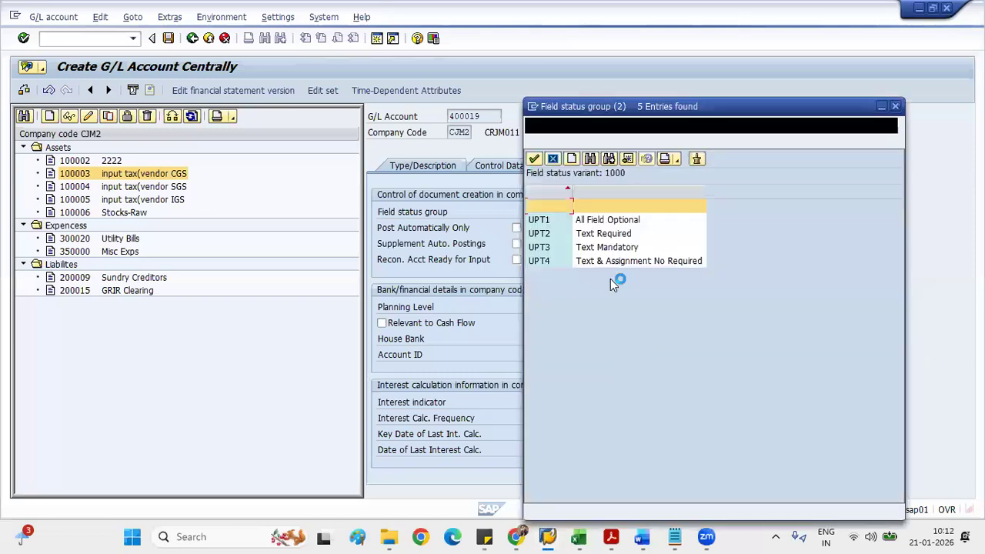
pyautogui.doubleClick(604, 230)
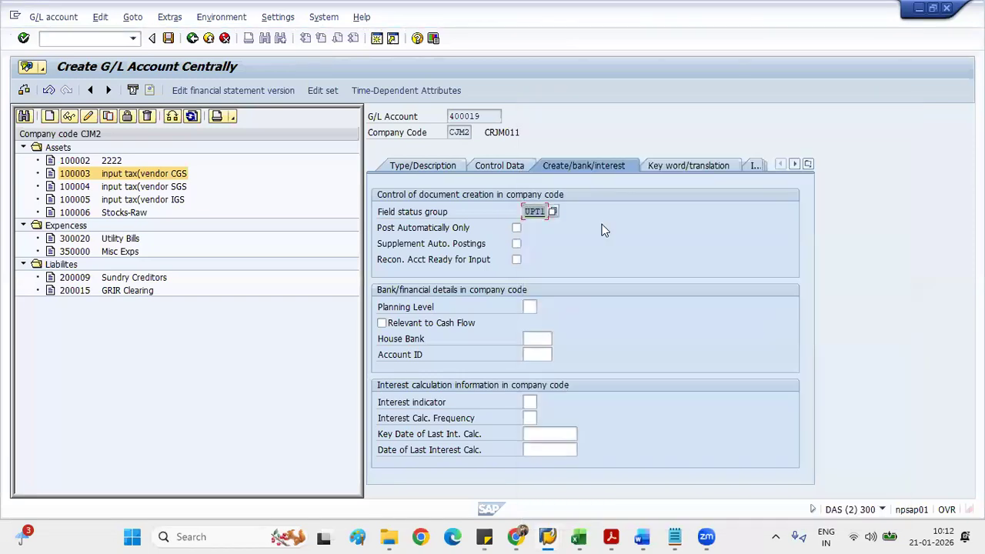
pyautogui.press('Return')
pyautogui.click(167, 37)
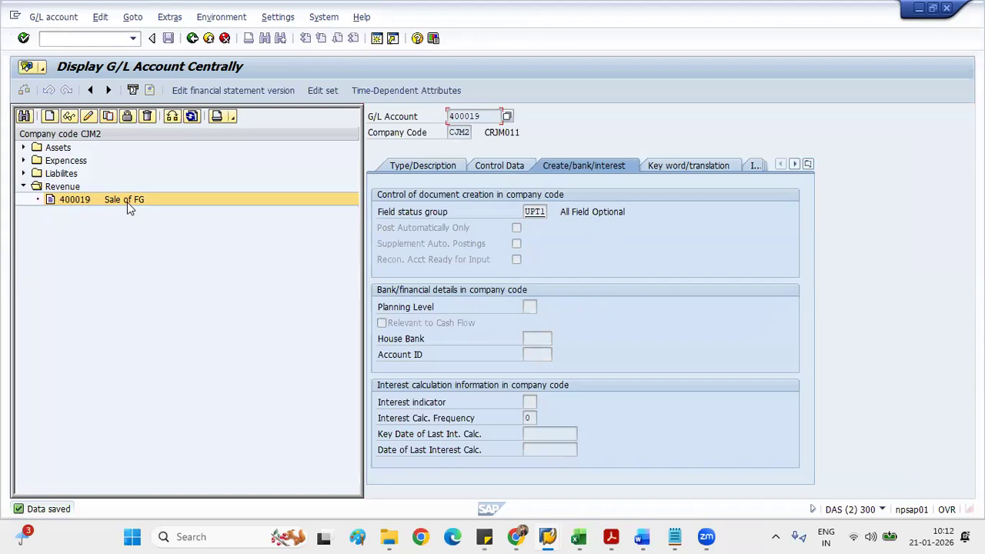
# Expand the Assets, Expencess, Liabilites and Revenue groups in company code CJM2's account list to review their accounts
pyautogui.click(24, 149)
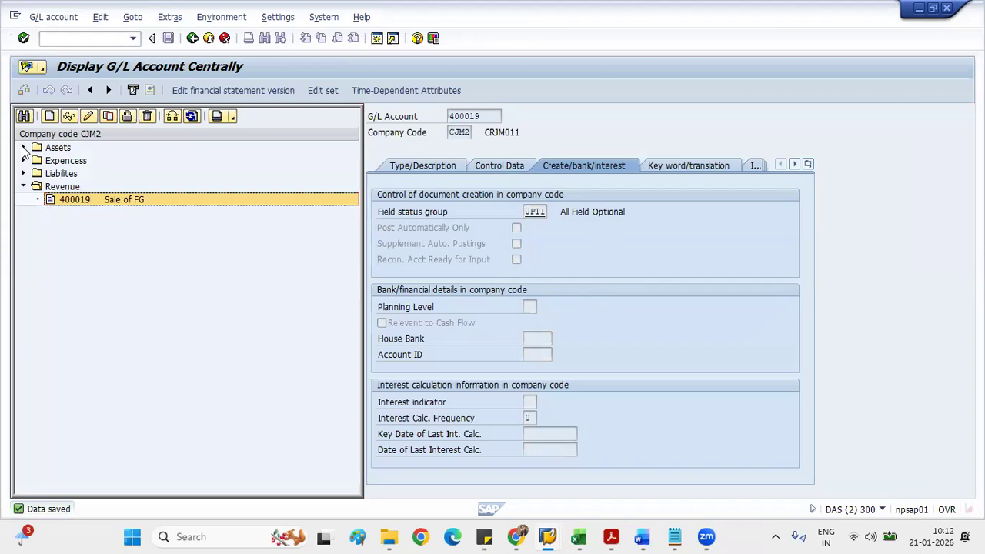
pyautogui.click(24, 251)
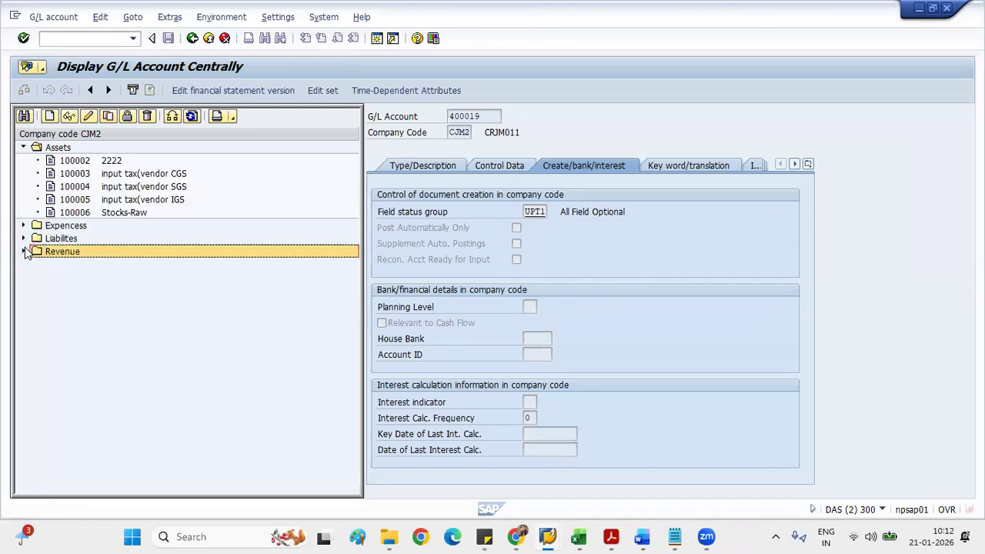
pyautogui.click(24, 251)
pyautogui.click(24, 238)
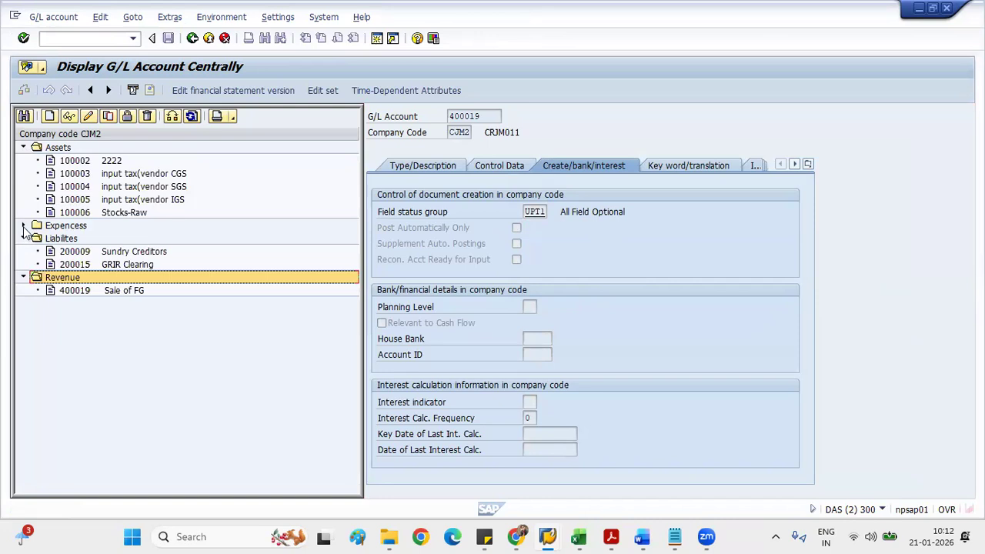
pyautogui.click(24, 226)
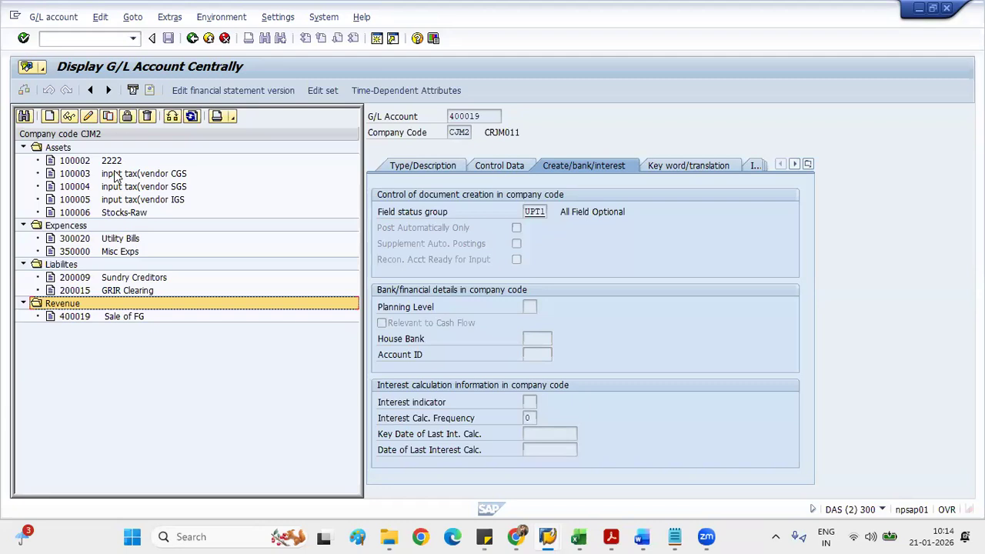
# Display the type and description data of input tax account 100003
pyautogui.doubleClick(114, 176)
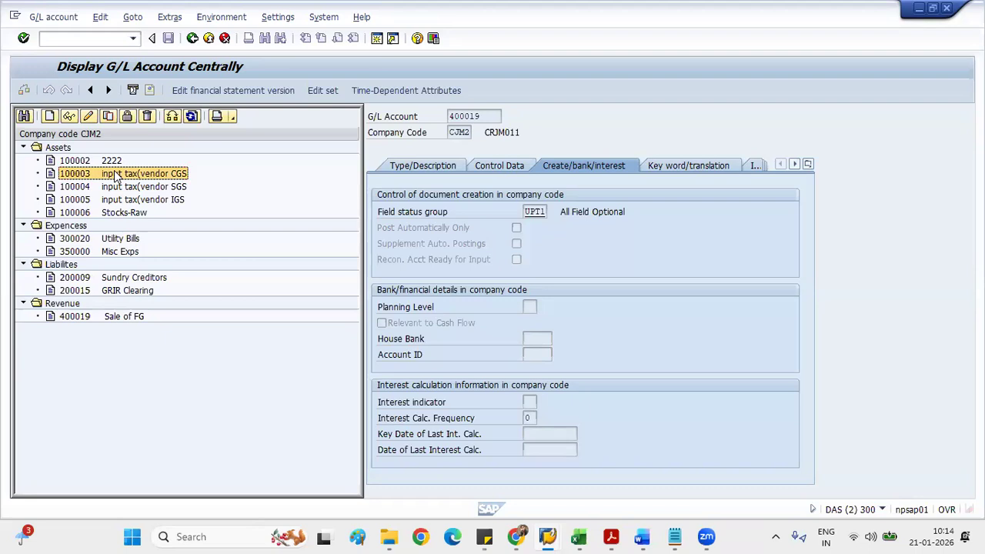
pyautogui.click(409, 168)
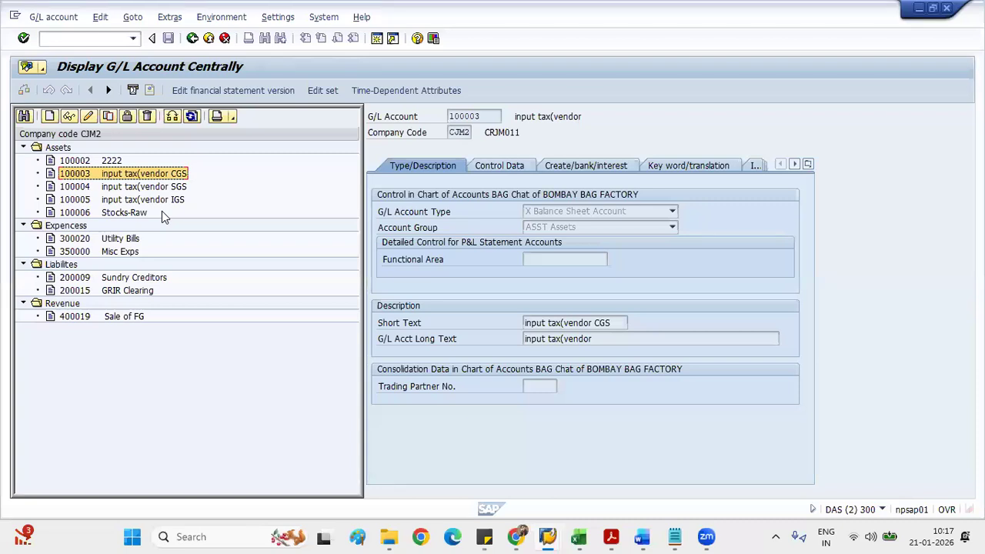
pyautogui.click(582, 5)
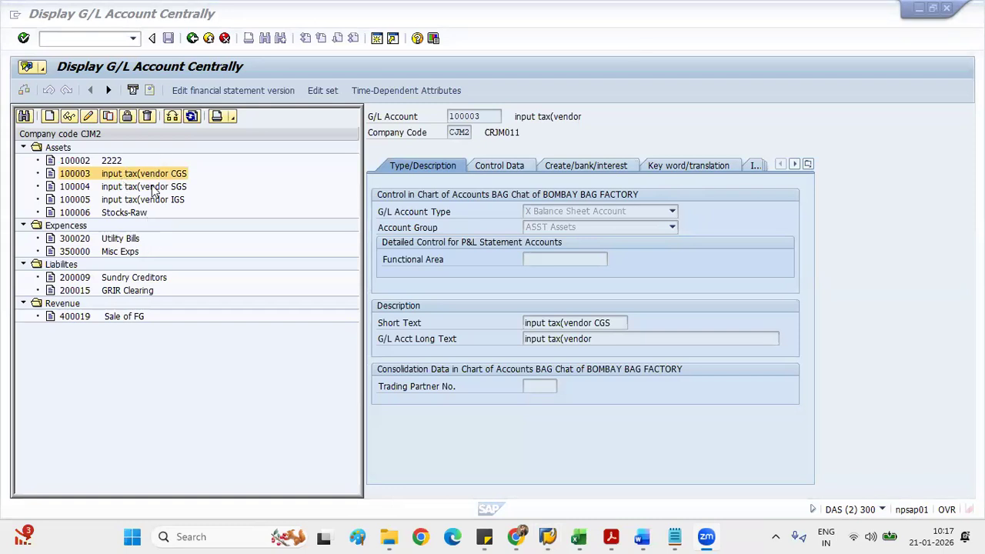
# Leave the G/L account display and open the SAP Reference IMG through transaction spro
pyautogui.click(68, 39)
pyautogui.write('/')
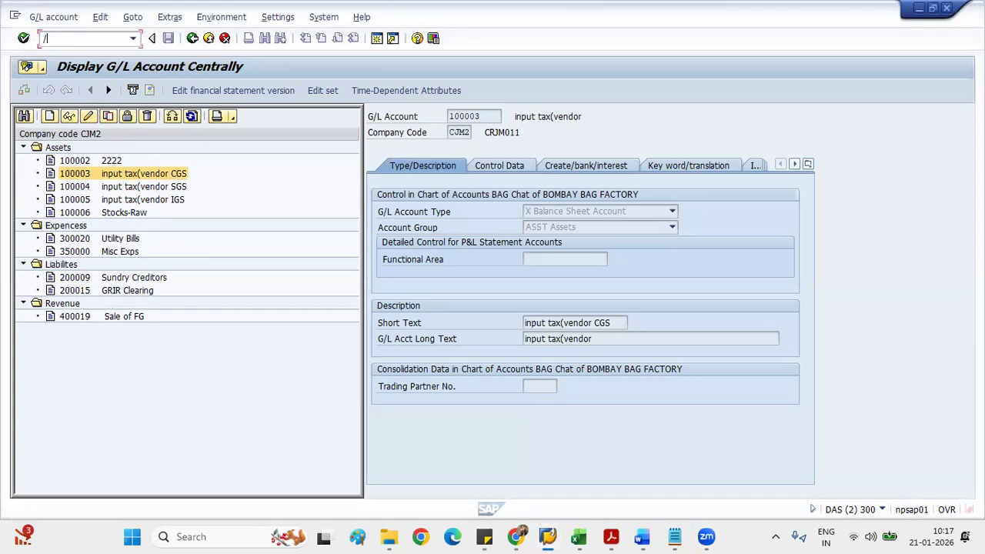
pyautogui.write('n')
pyautogui.press('Return')
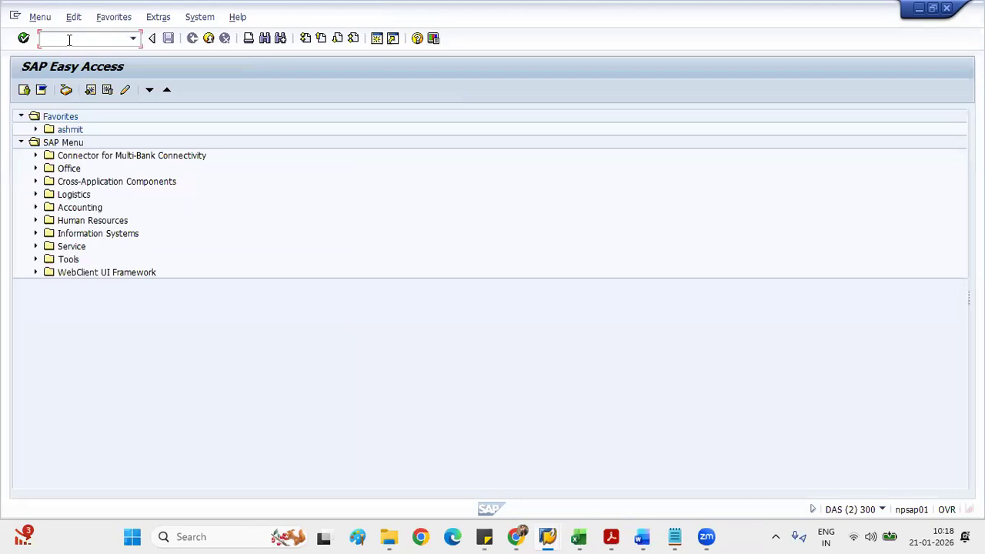
pyautogui.write('spro')
pyautogui.press('Return')
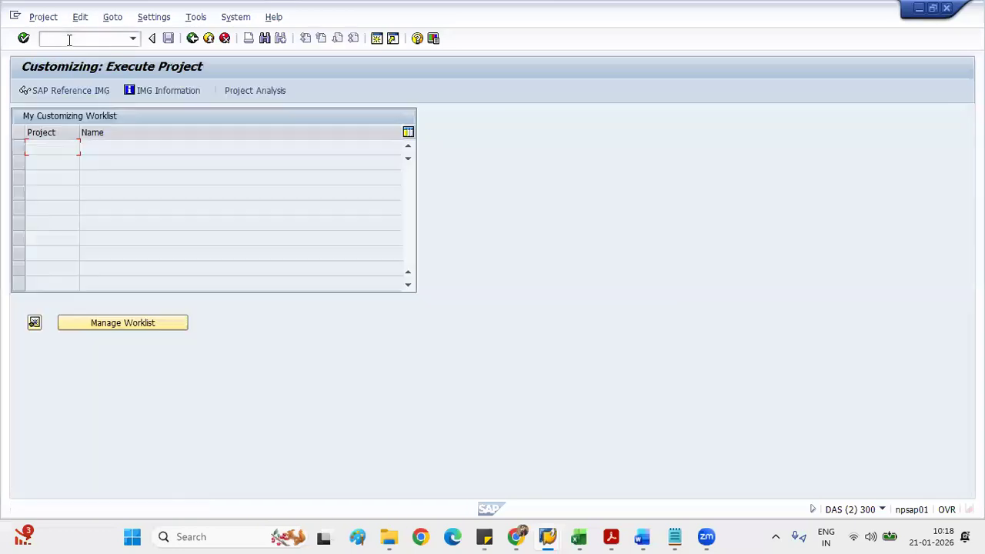
pyautogui.click(74, 92)
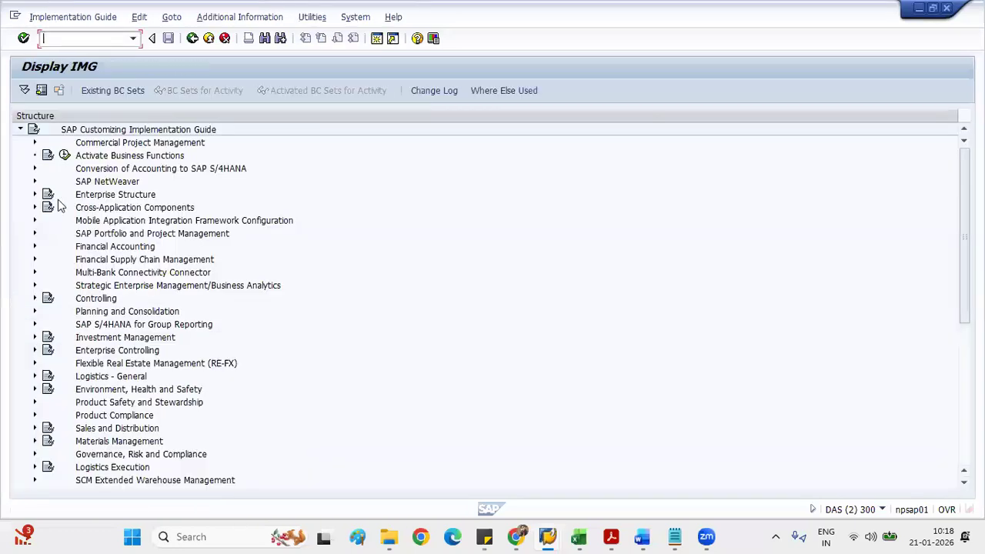
# Open Assign Country to Calculation Procedure in the basic settings of Tax on Sales/Purchases, within Financial Accounting Global Settings
pyautogui.click(35, 248)
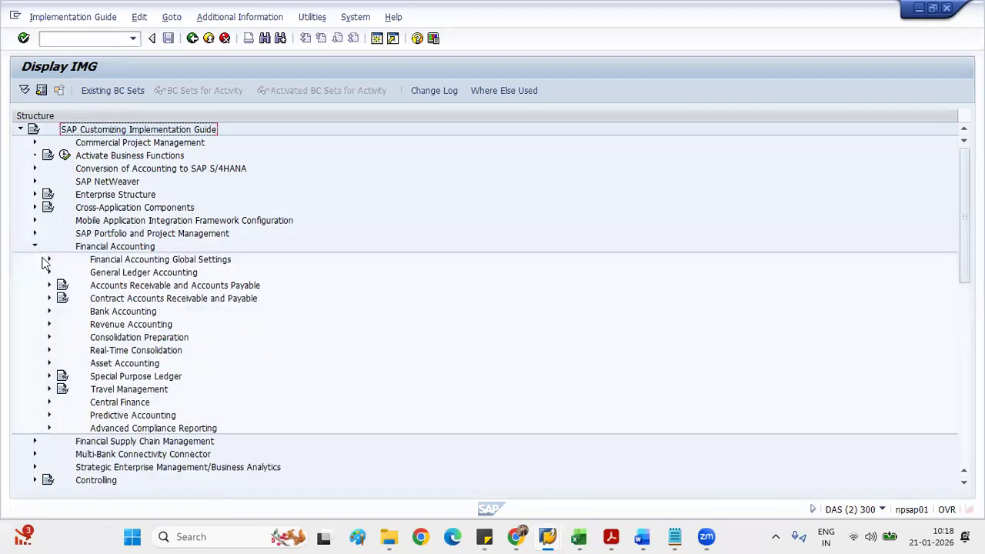
pyautogui.click(49, 261)
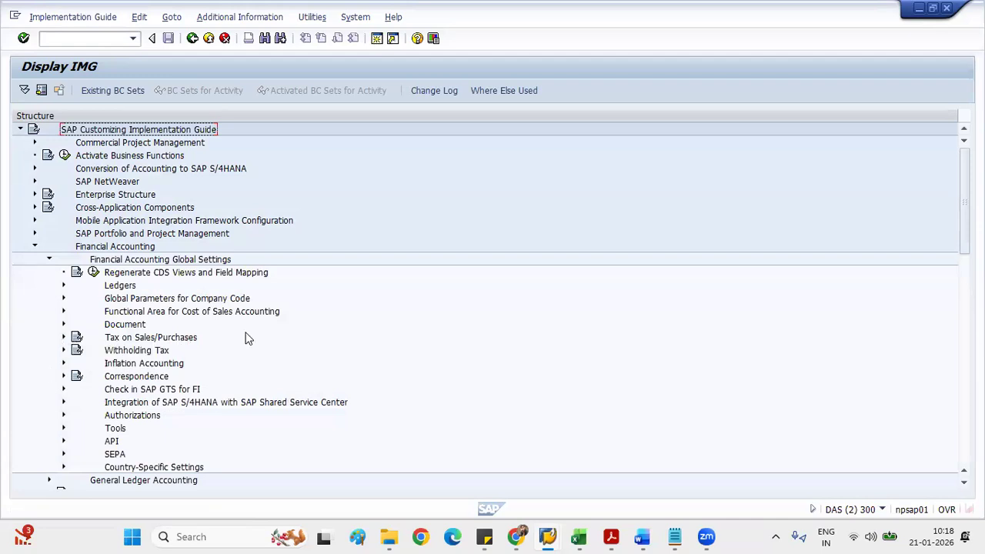
pyautogui.click(64, 338)
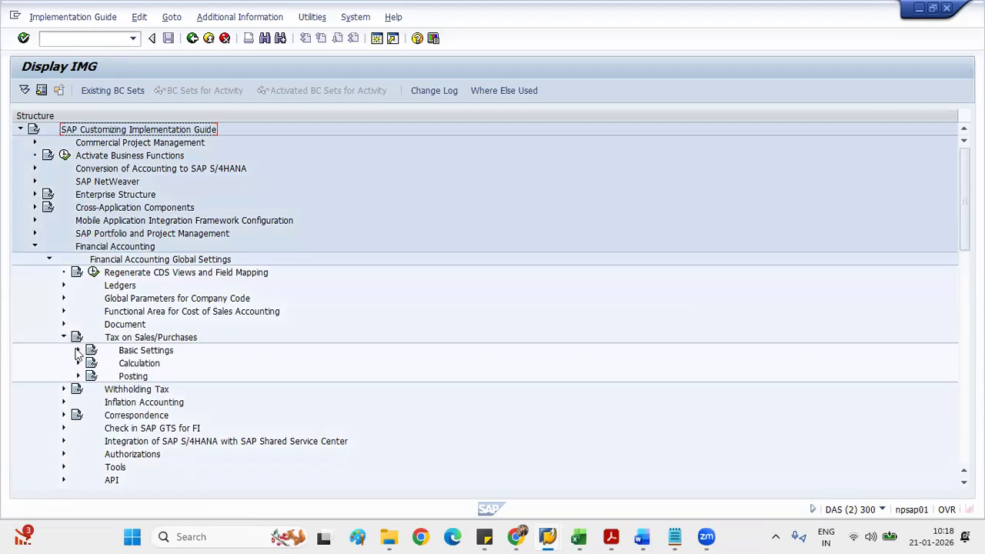
pyautogui.click(78, 350)
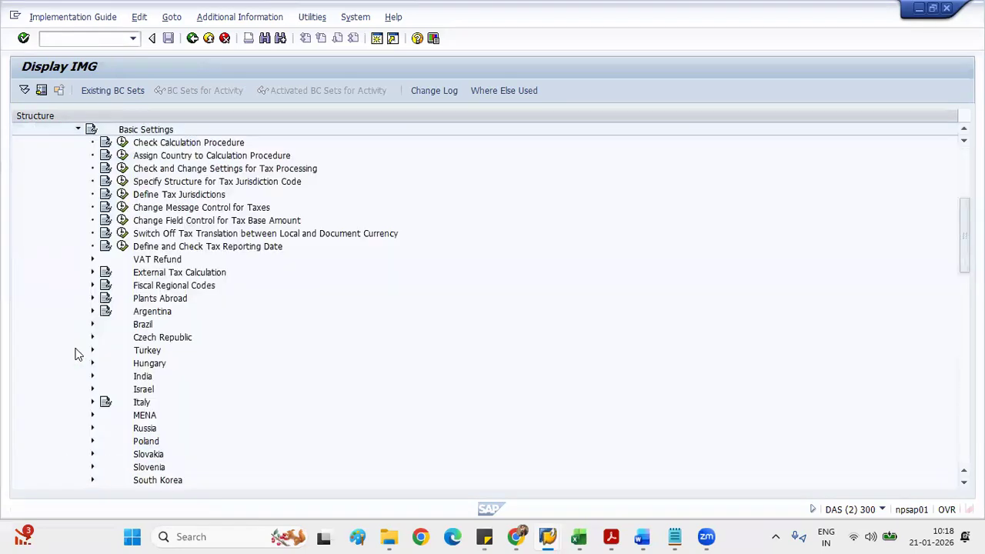
pyautogui.click(123, 155)
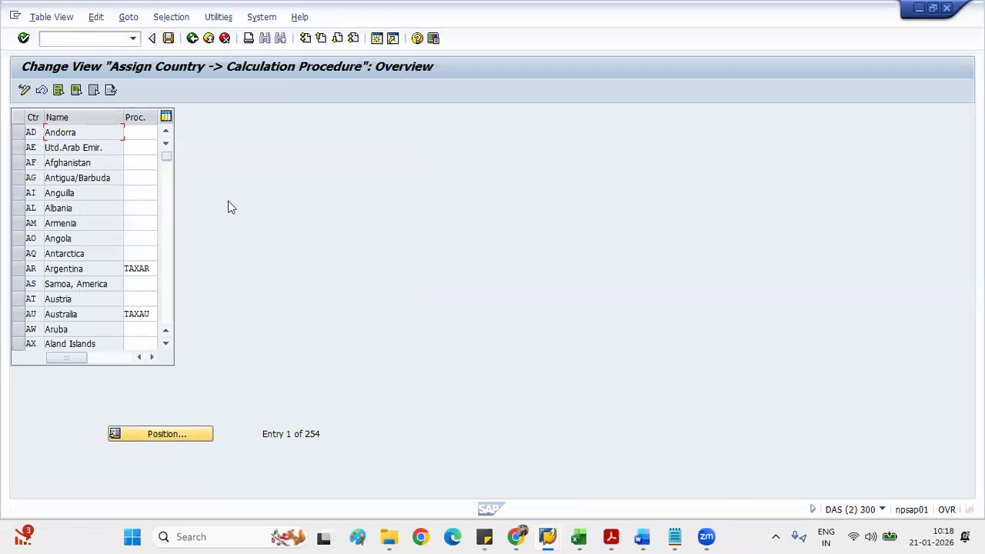
# Find country IN in the assignment table, check its calculation procedure, and return to the implementation guide
pyautogui.click(183, 434)
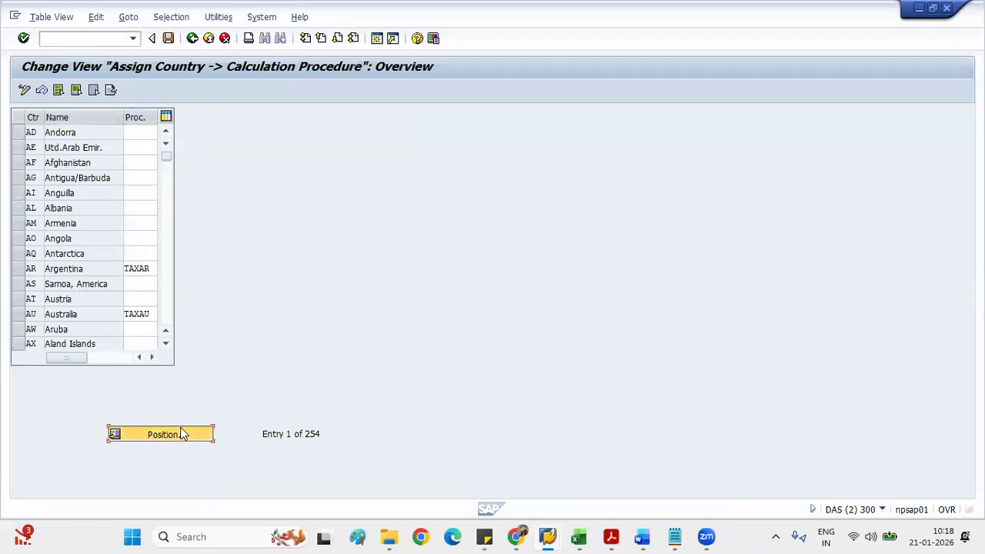
pyautogui.write('in')
pyautogui.press('Return')
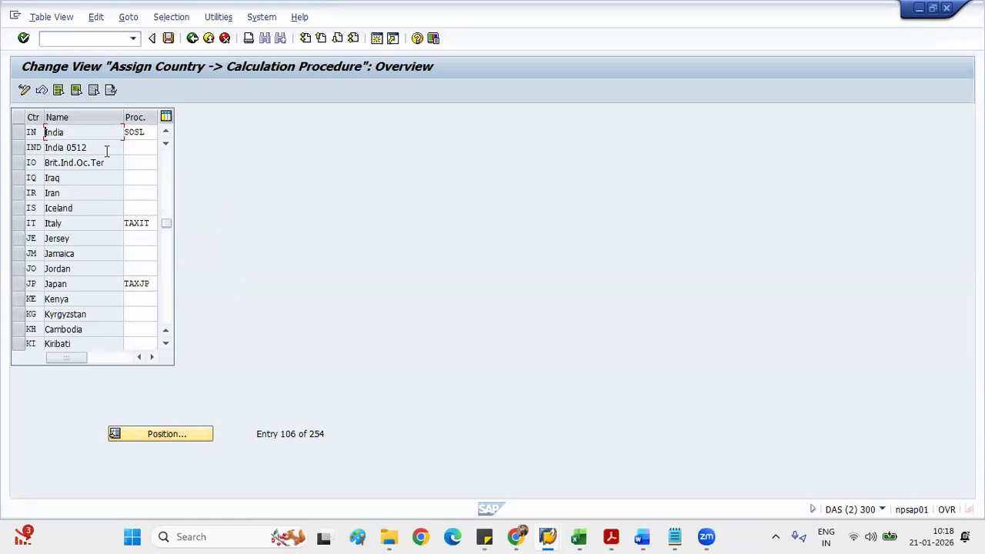
pyautogui.doubleClick(149, 133)
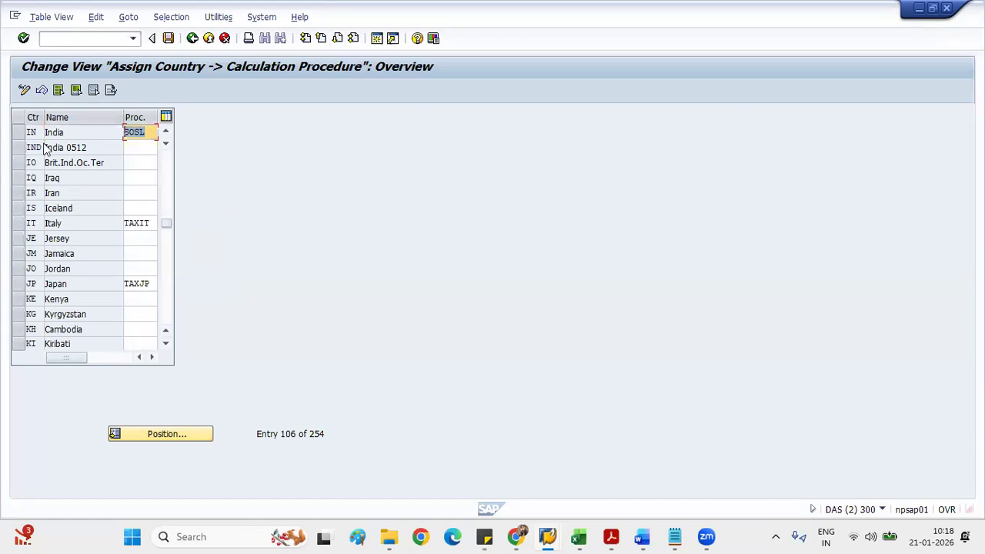
pyautogui.click(192, 38)
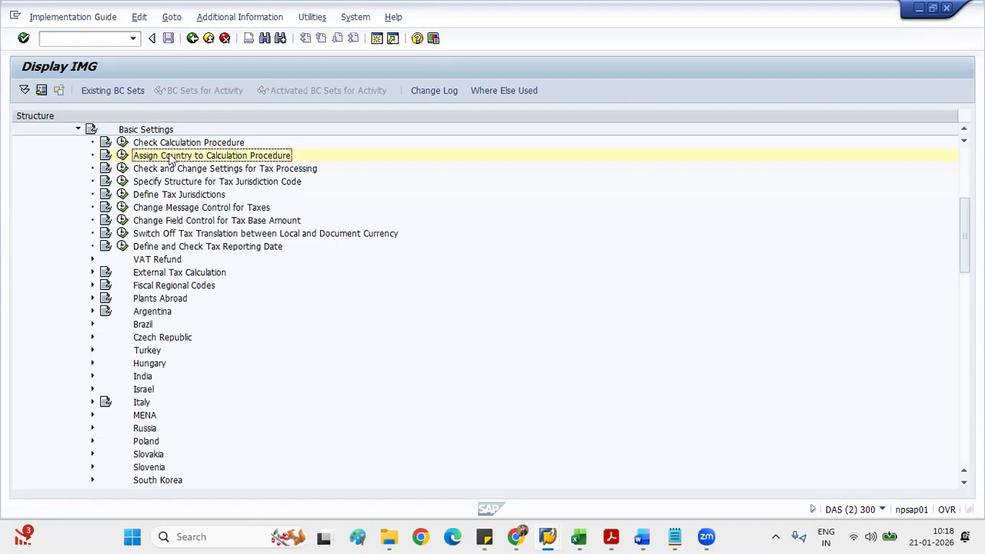
# Open Define Procedures under Check Calculation Procedure and find tax procedure SOSL in the procedure list
pyautogui.click(121, 142)
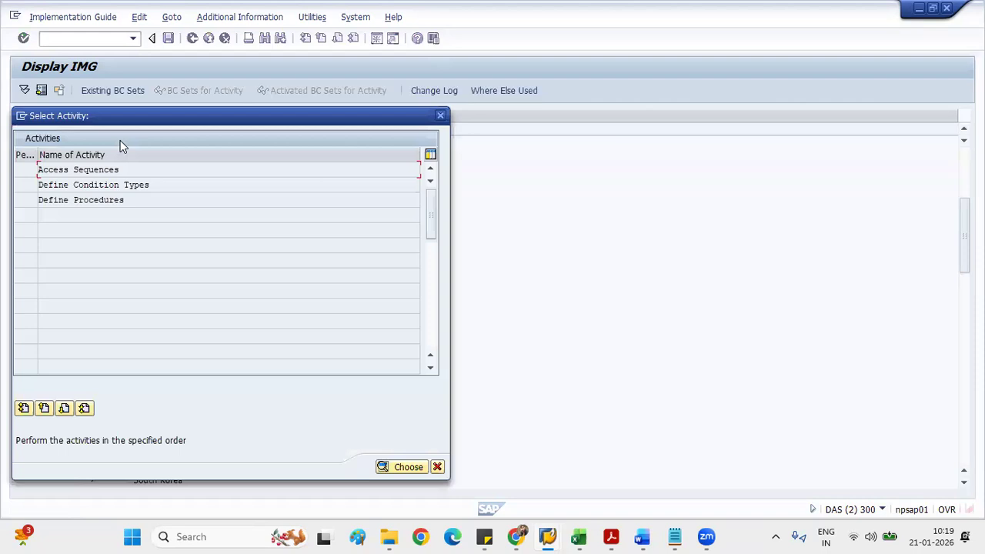
pyautogui.doubleClick(80, 203)
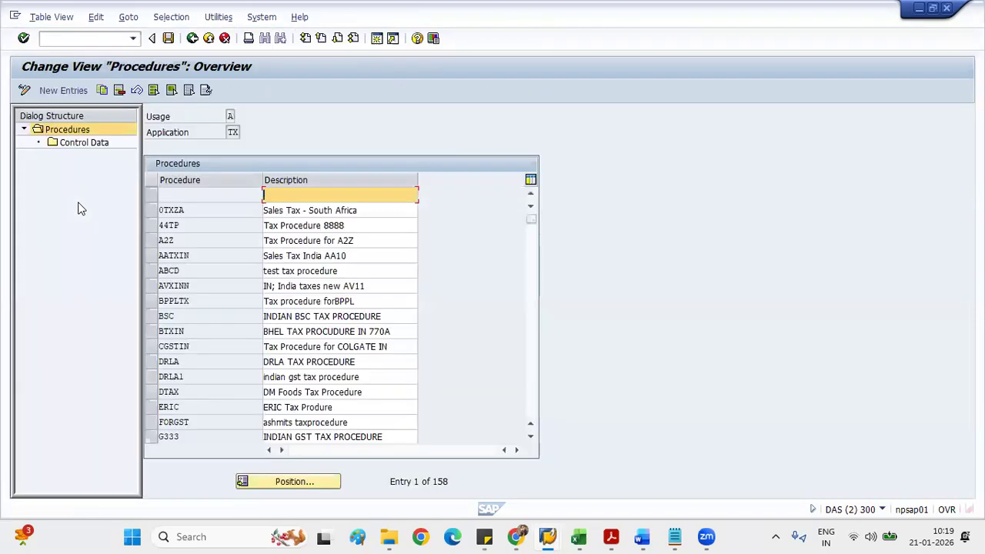
pyautogui.click(285, 483)
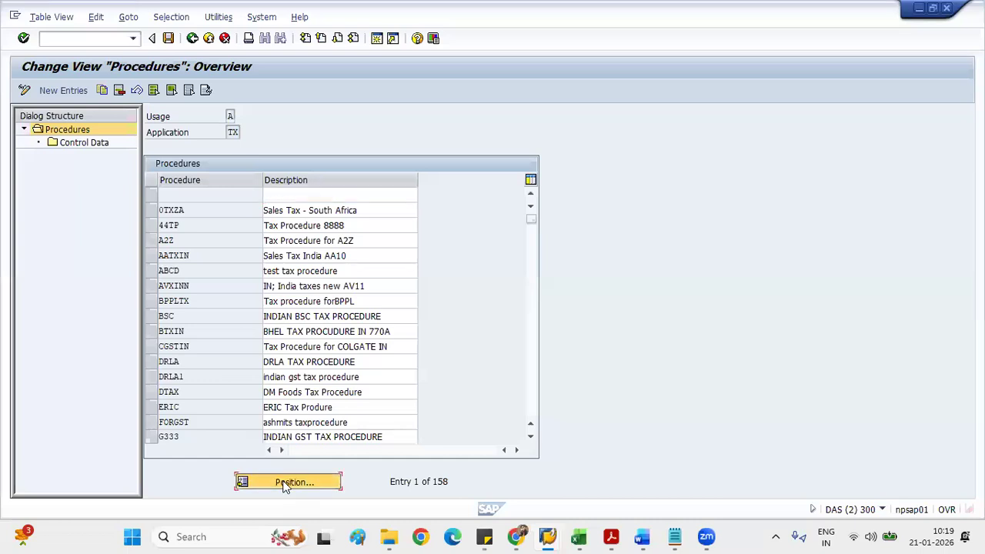
pyautogui.write('so')
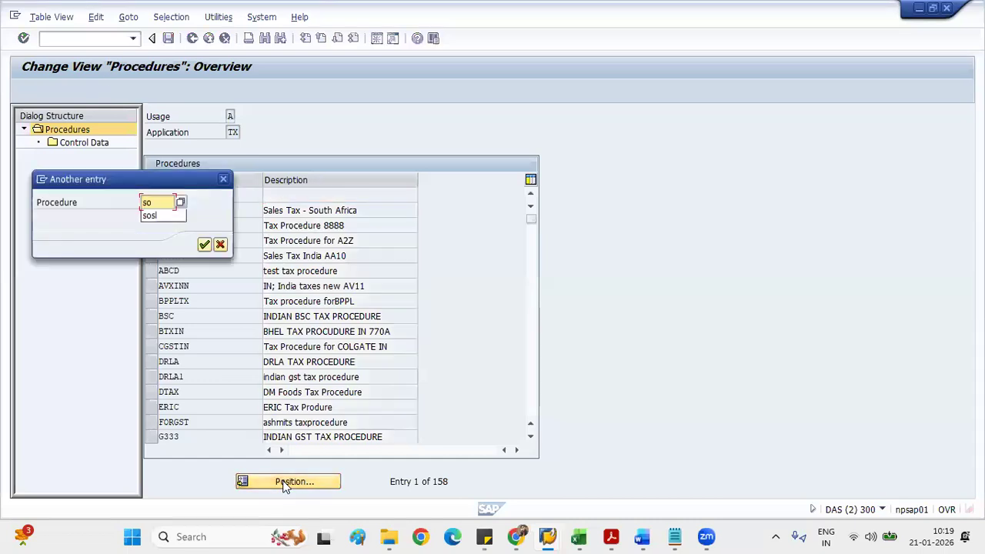
pyautogui.write('sl')
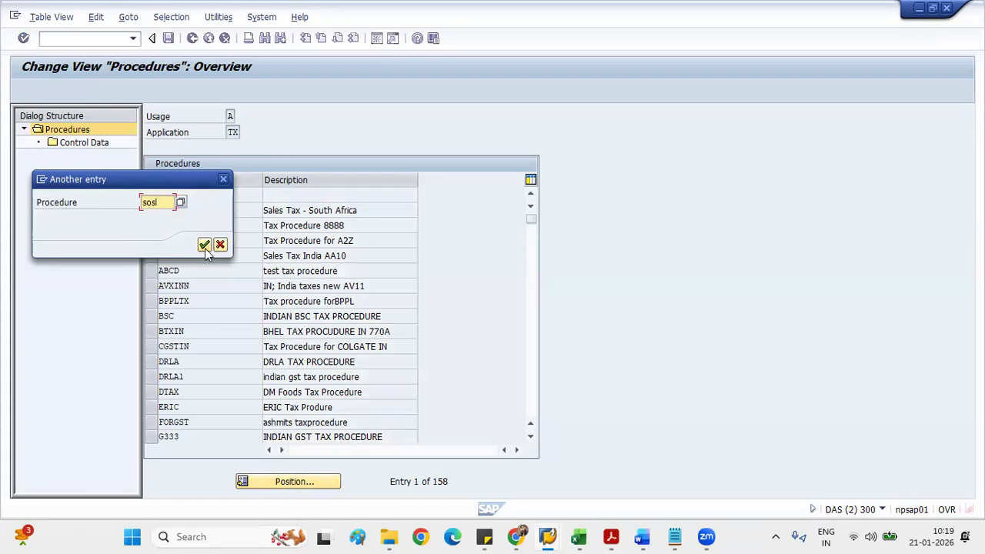
pyautogui.click(204, 244)
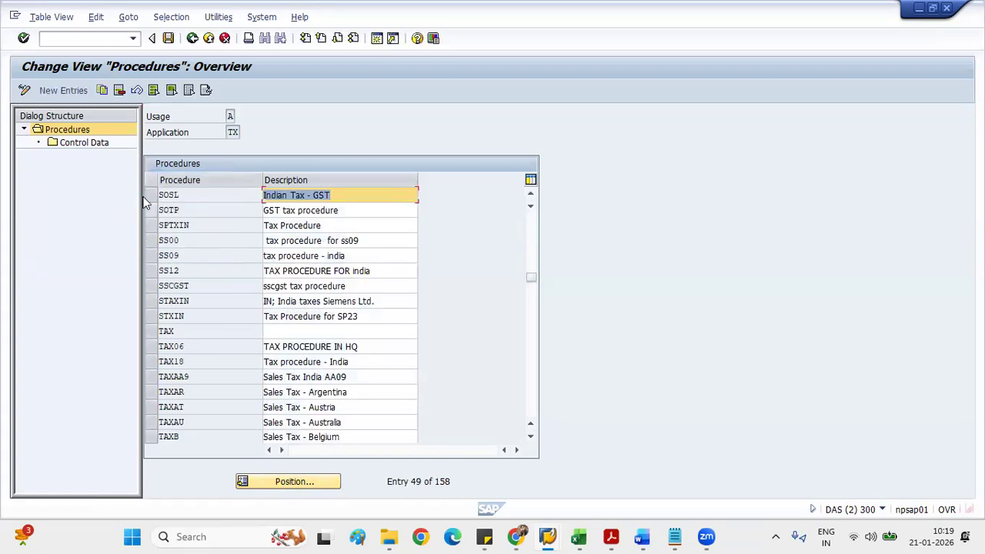
# Open the control data of procedure SOSL and check the account keys of the Central, State and Integrated GST rows
pyautogui.click(150, 197)
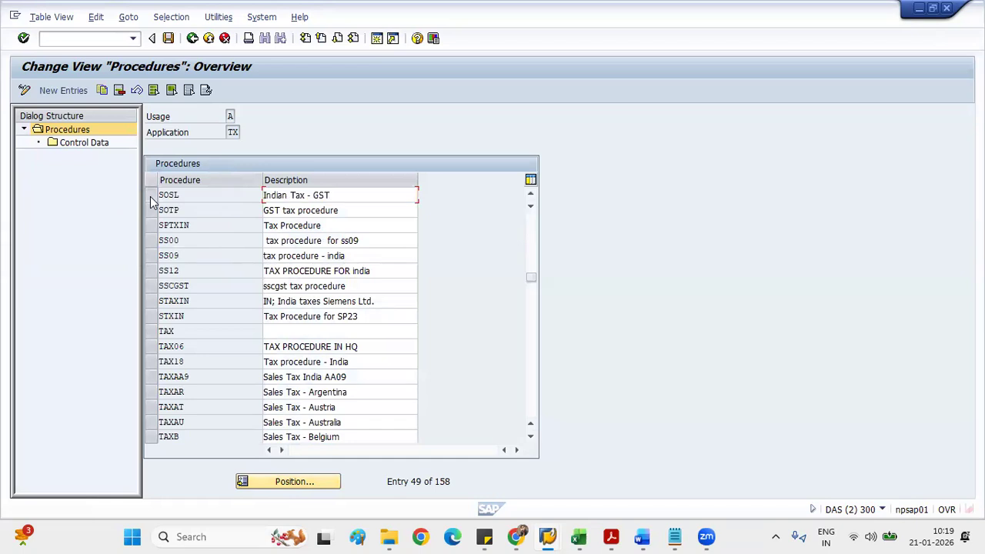
pyautogui.doubleClick(84, 143)
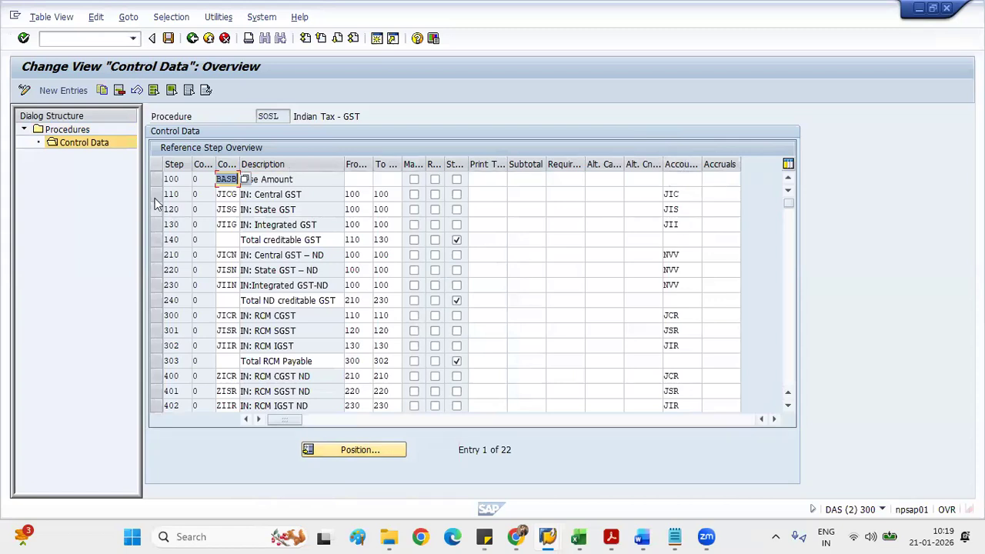
pyautogui.click(228, 195)
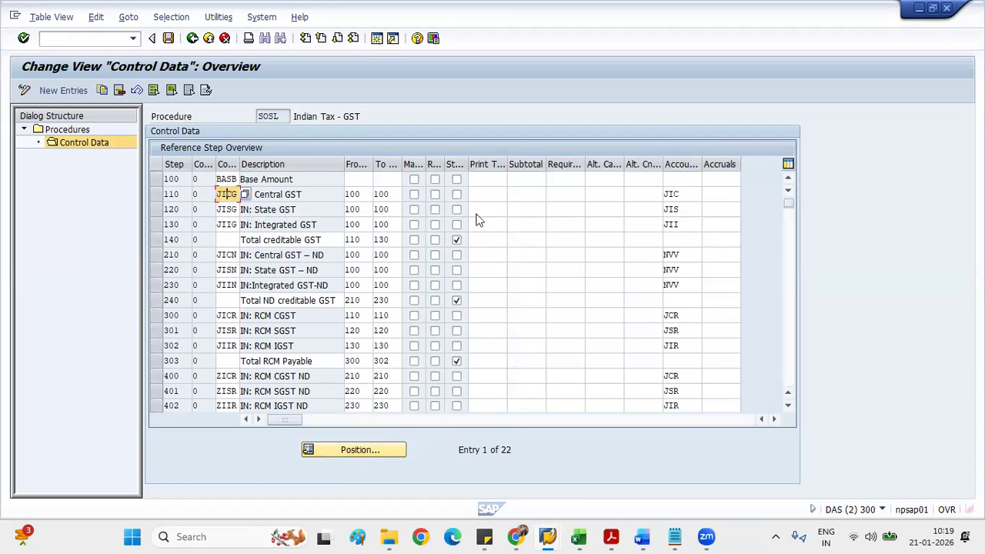
pyautogui.click(685, 193)
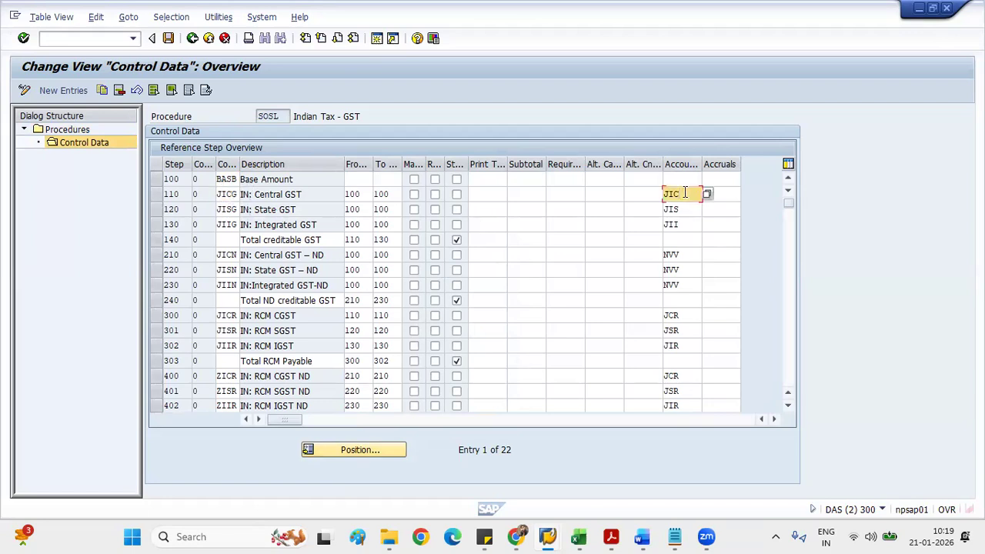
pyautogui.click(684, 208)
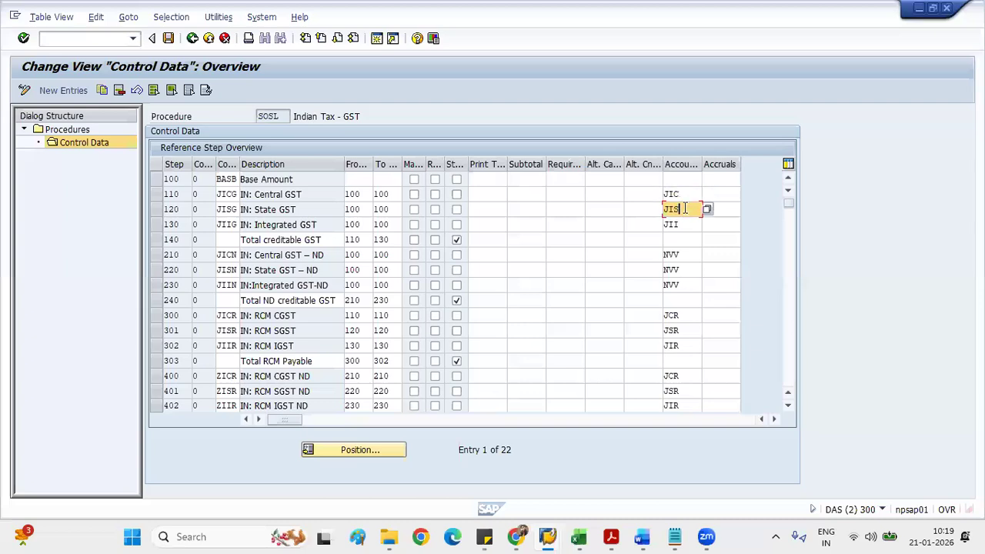
pyautogui.click(684, 223)
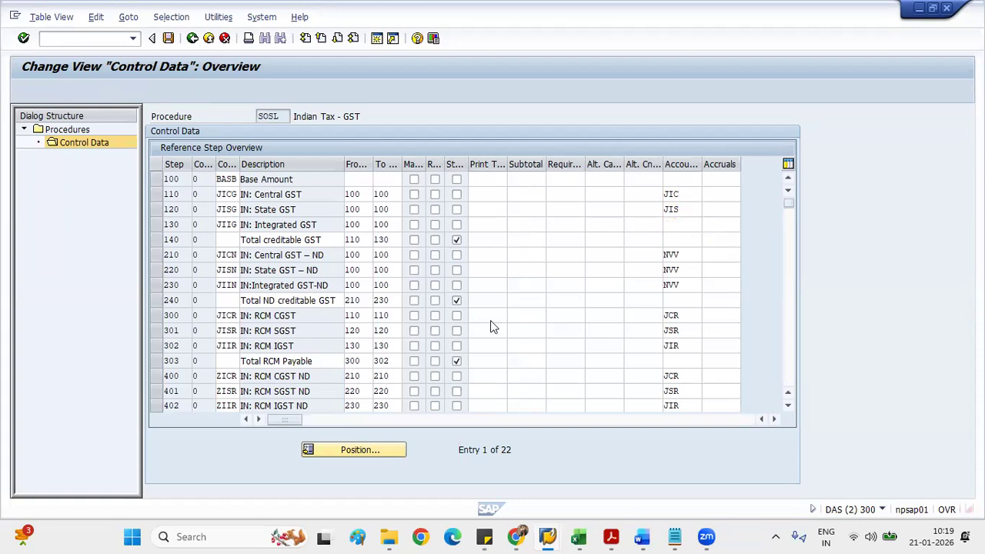
# Examine the condition types and account keys in the remaining control data rows, ending back at the Central GST account key
pyautogui.scroll(-2, 490, 320)
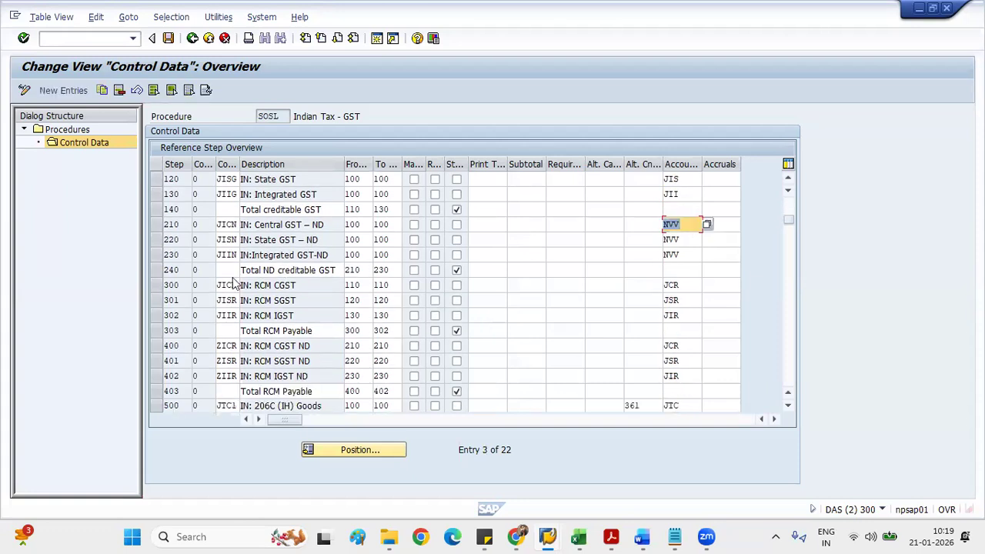
pyautogui.scroll(-2, 231, 285)
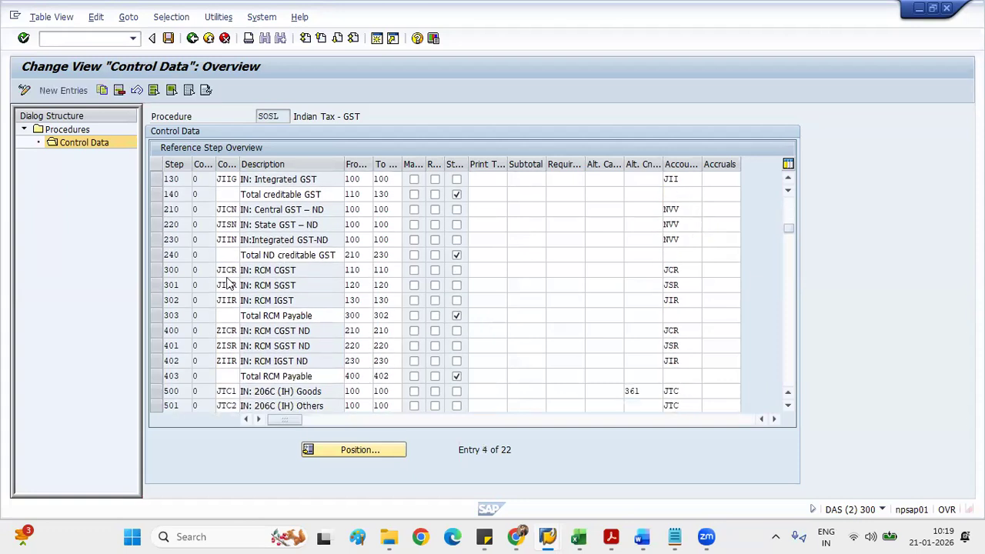
pyautogui.scroll(-2, 228, 284)
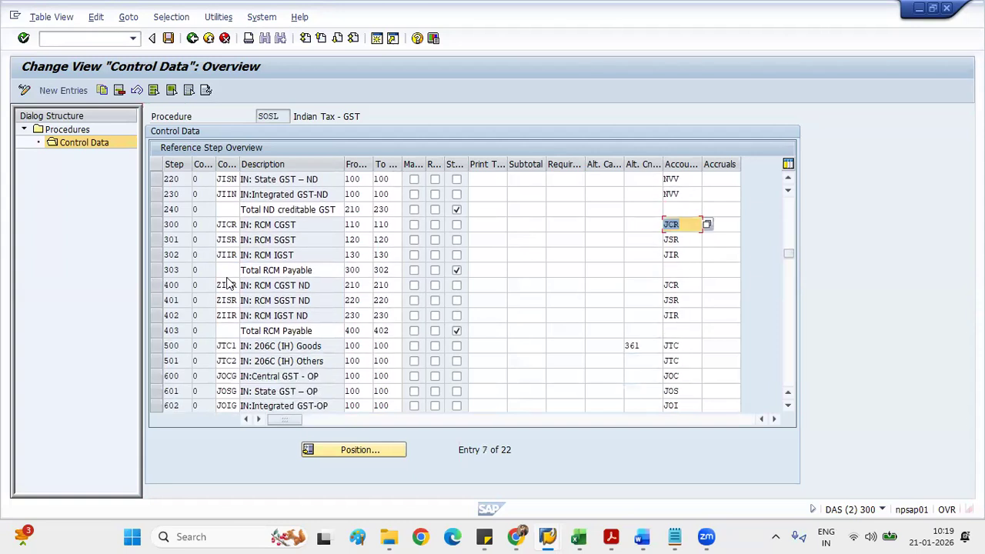
pyautogui.scroll(-2, 228, 284)
pyautogui.scroll(-1, 223, 283)
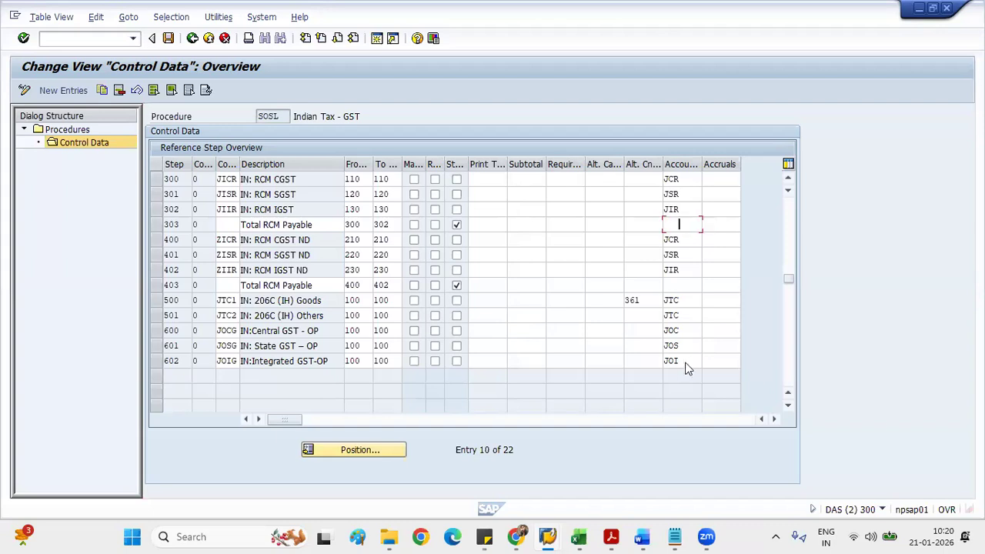
pyautogui.scroll(1, 686, 361)
pyautogui.scroll(8, 686, 360)
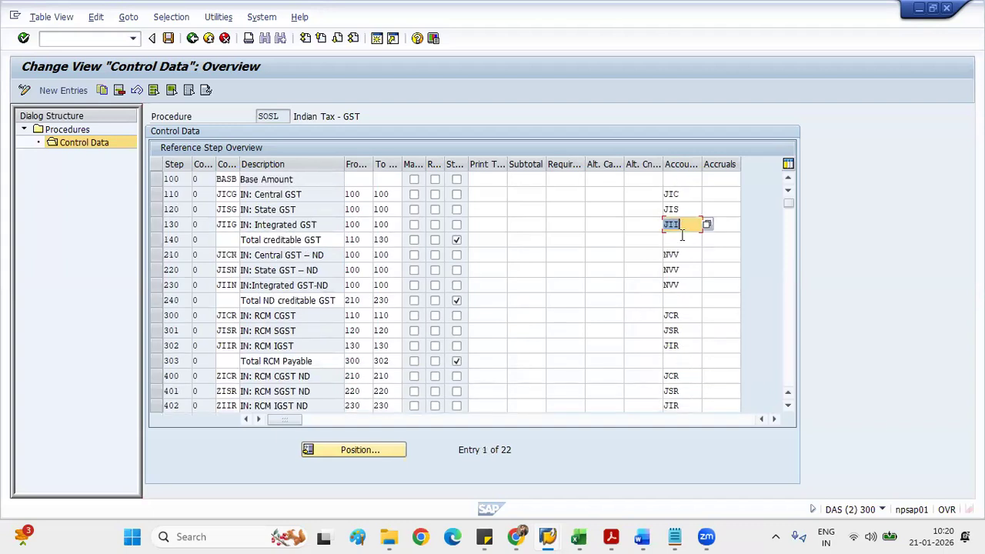
pyautogui.click(677, 194)
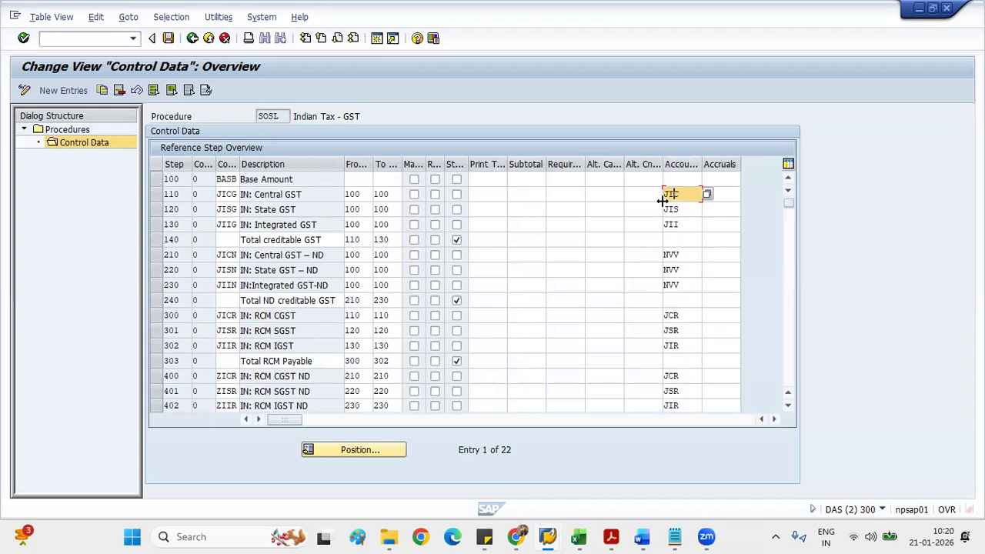
# Leave the procedure settings and open tax code maintenance through transaction ftxp for country IN
pyautogui.click(196, 40)
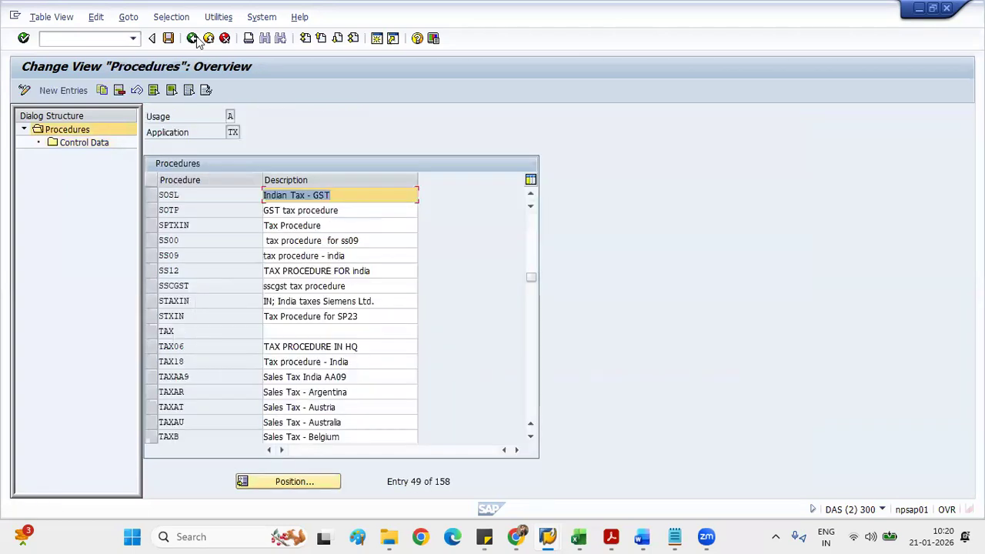
pyautogui.click(91, 40)
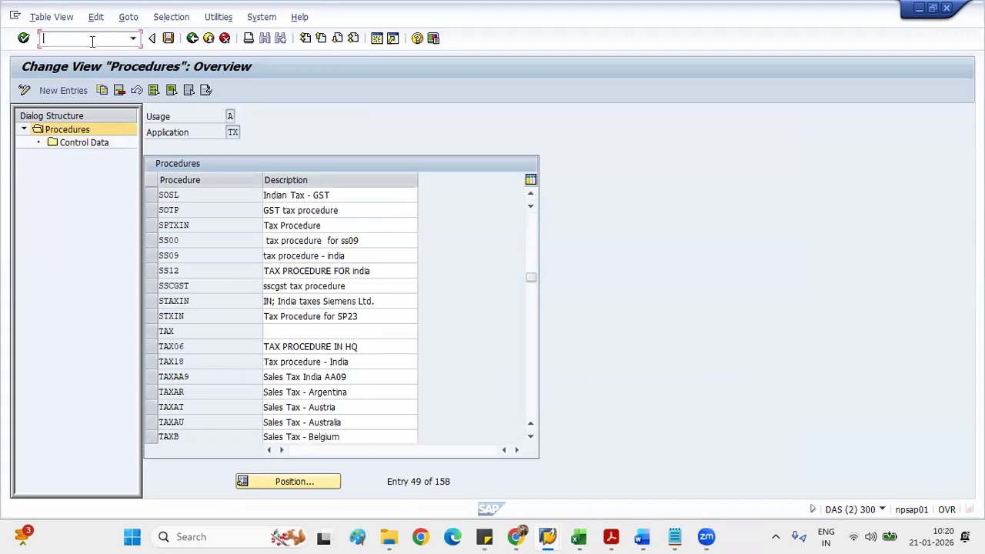
pyautogui.write('/n')
pyautogui.press('Return')
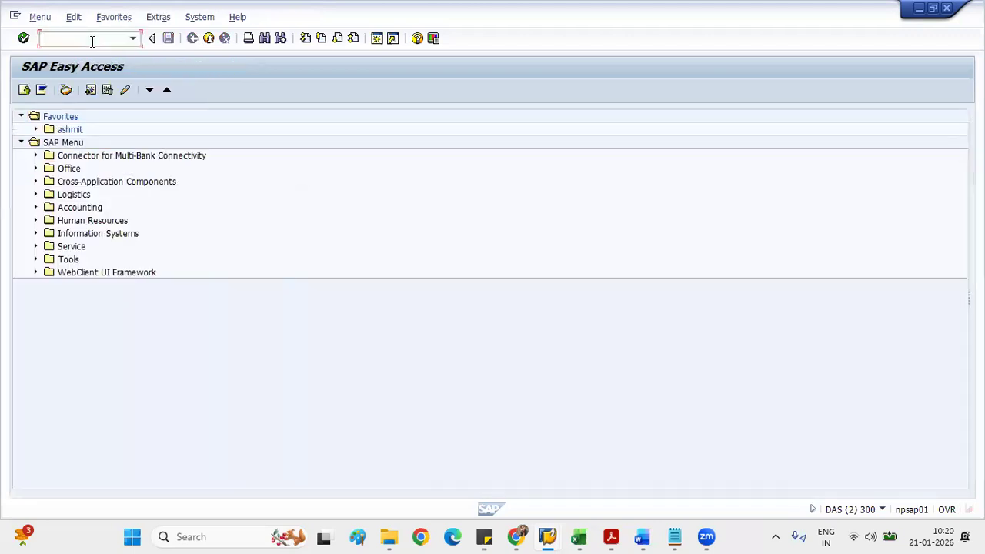
pyautogui.write('ftxp')
pyautogui.press('Return')
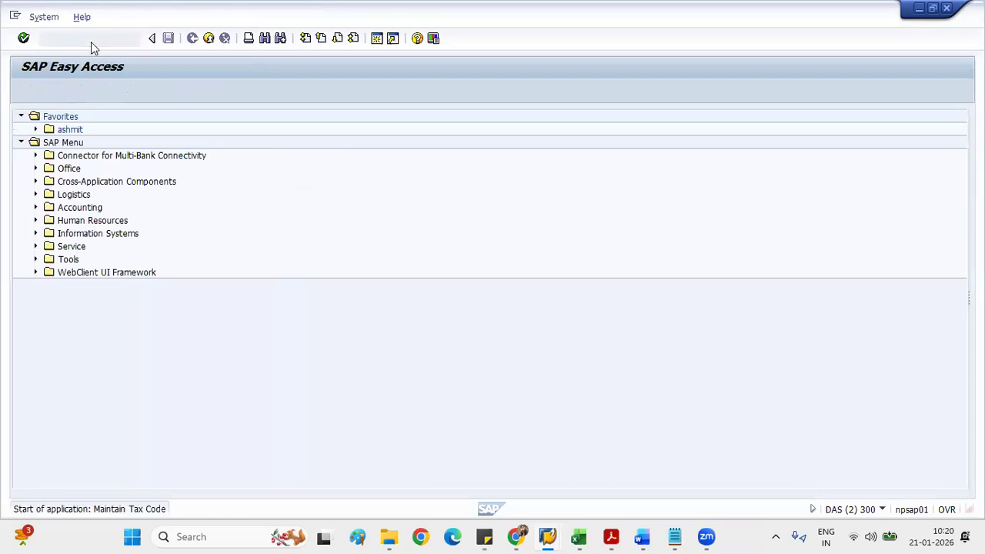
pyautogui.write('IN')
pyautogui.press('Return')
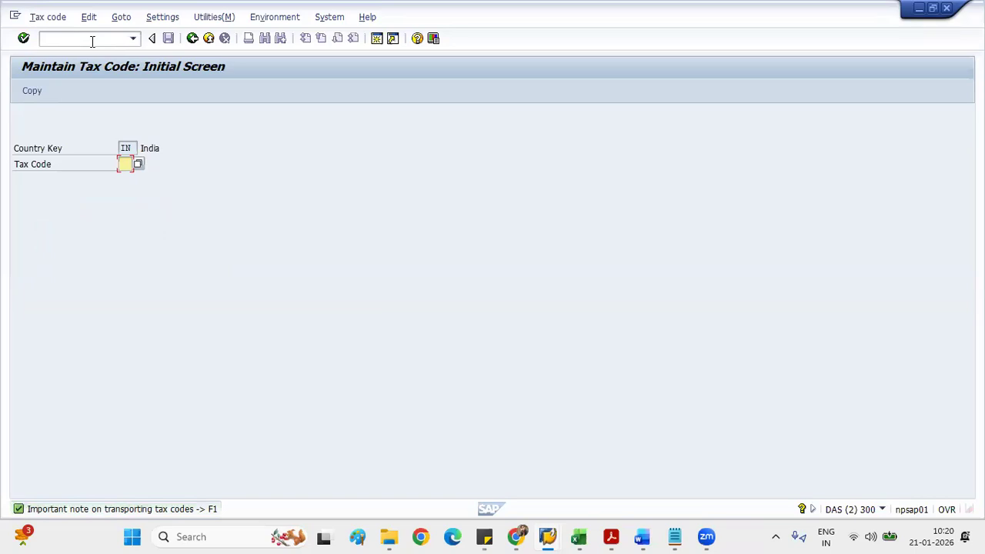
# Display the tax rates of tax code V1 and return to the tax code initial screen
pyautogui.write('V1')
pyautogui.press('Return')
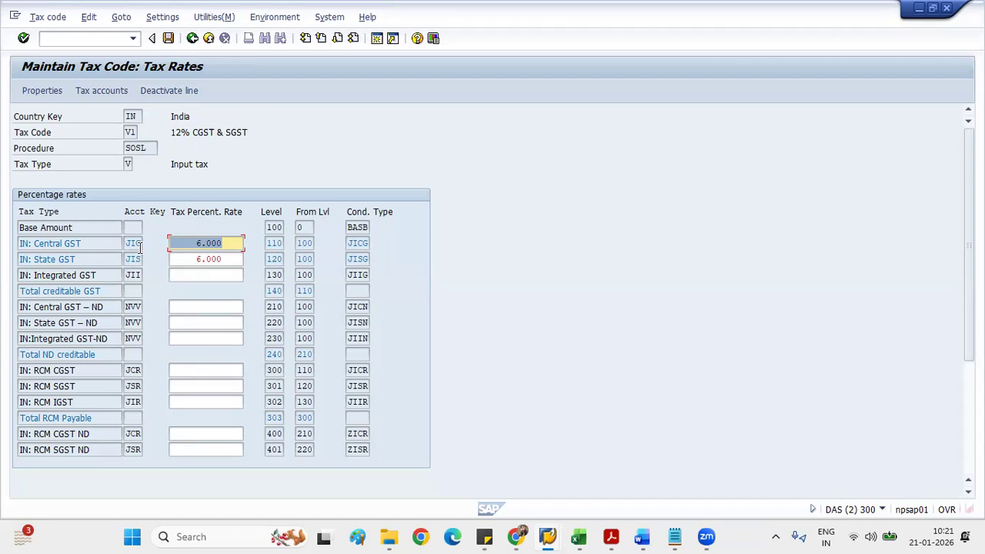
pyautogui.click(192, 39)
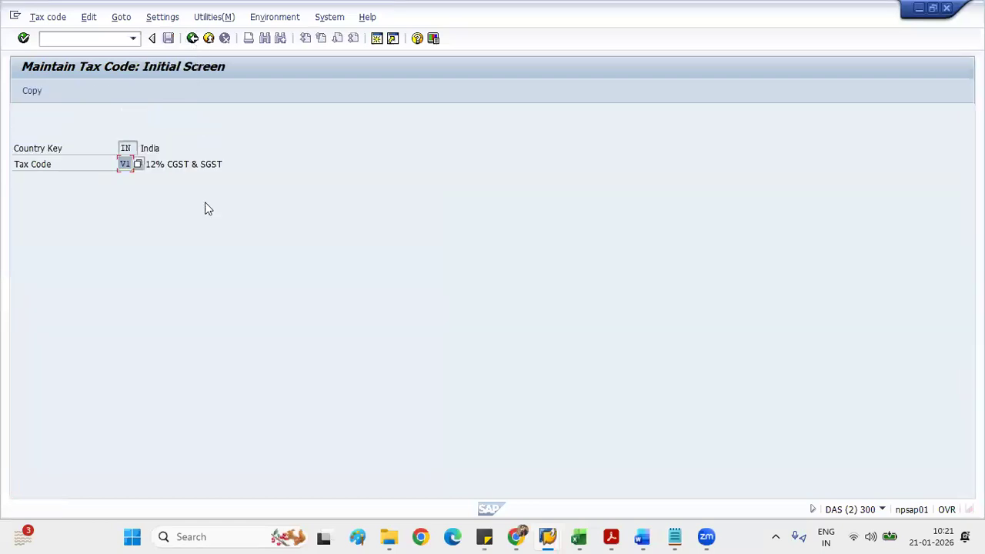
# Start new tax code VI for India and enter the description 12% IGST in its properties
pyautogui.write('V')
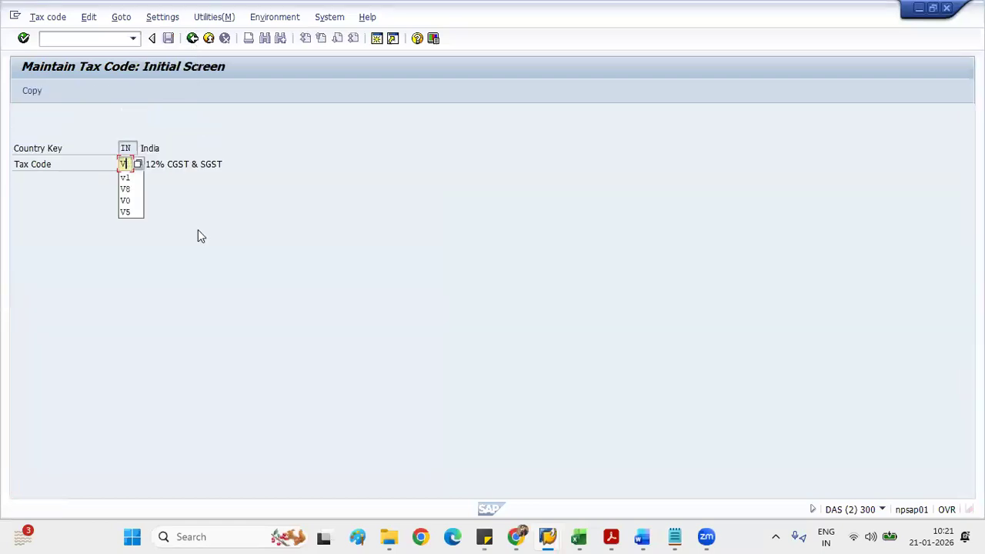
pyautogui.write('I')
pyautogui.press('Return')
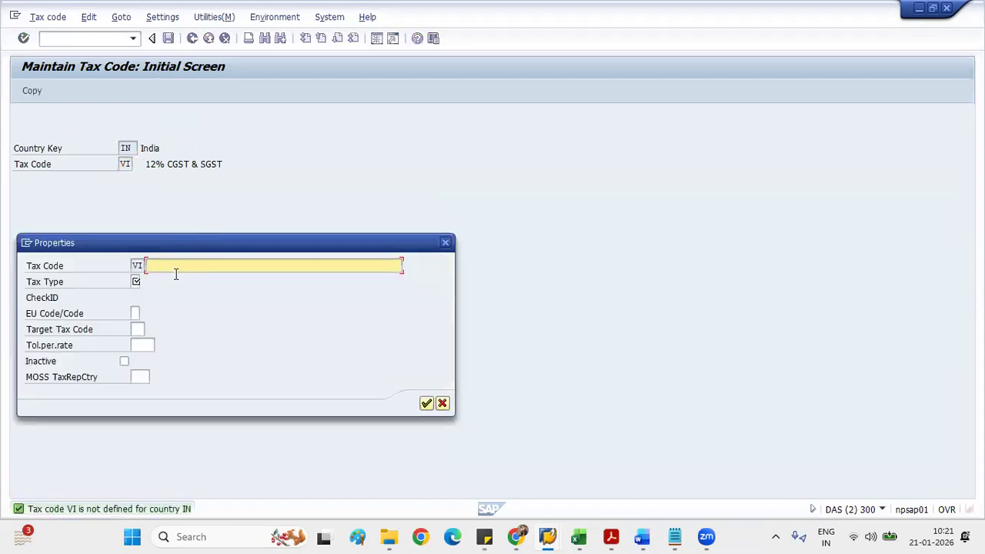
pyautogui.write('12')
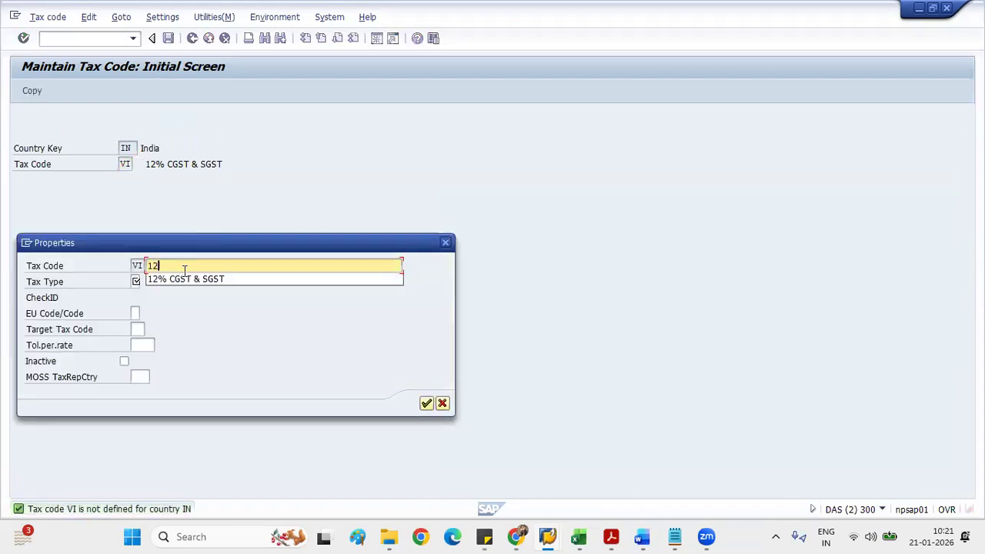
pyautogui.write('%')
pyautogui.press('Down')
pyautogui.press('Return')
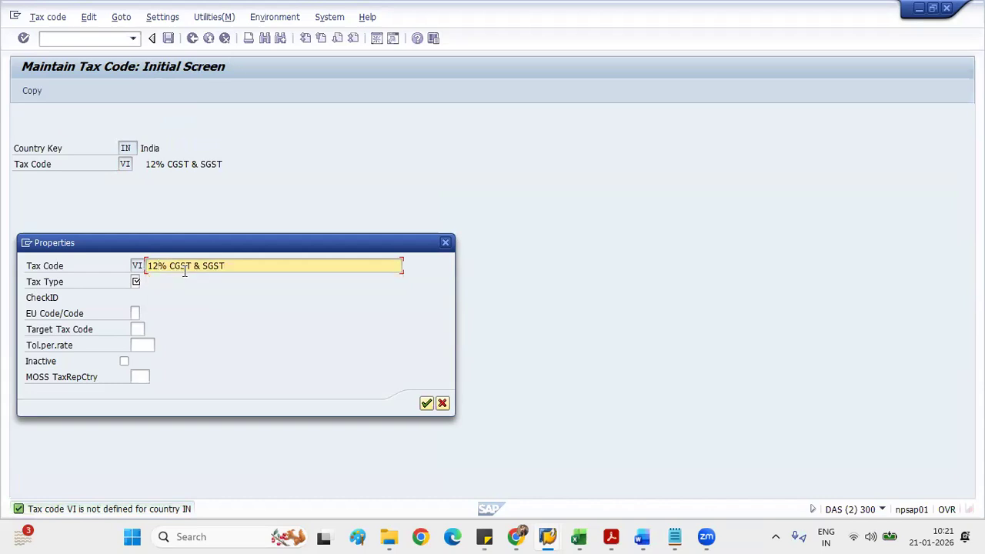
pyautogui.press('BackSpace')
pyautogui.press('BackSpace')
pyautogui.press('BackSpace')
pyautogui.press('BackSpace')
pyautogui.press('BackSpace')
pyautogui.press('BackSpace')
pyautogui.press('BackSpace')
pyautogui.press('BackSpace')
pyautogui.press('BackSpace')
pyautogui.press('BackSpace')
pyautogui.press('BackSpace')
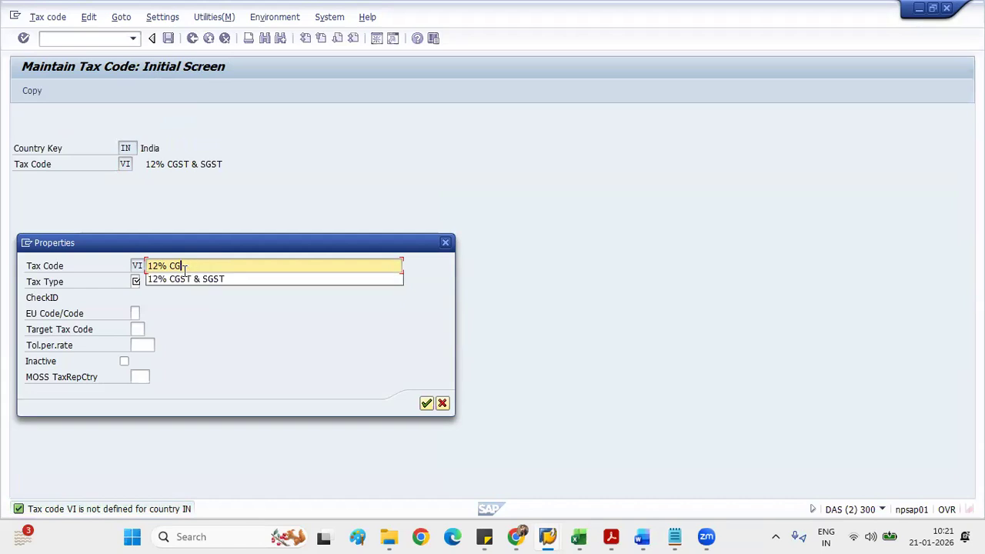
pyautogui.write('IGST')
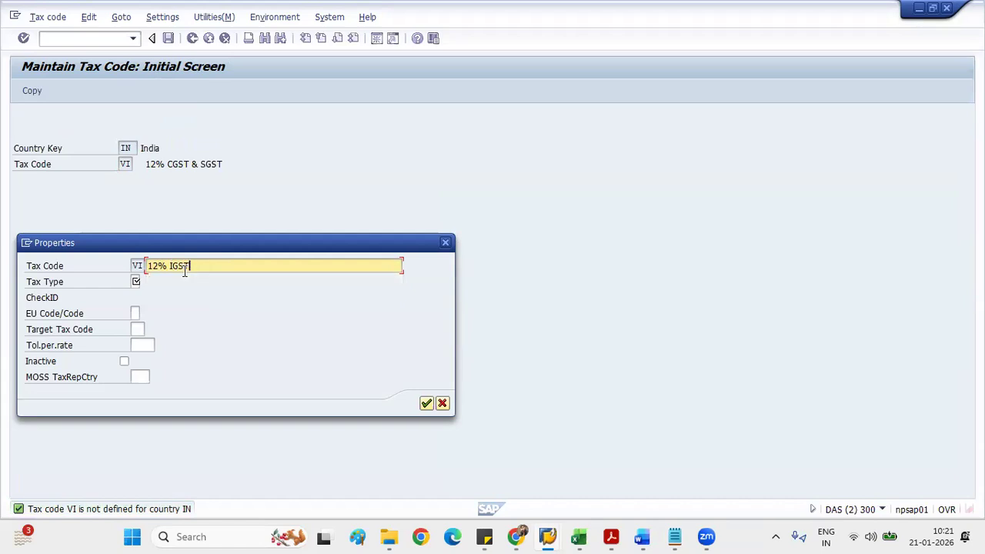
# Choose tax type V (input tax) for tax code VI and confirm the properties
pyautogui.click(136, 281)
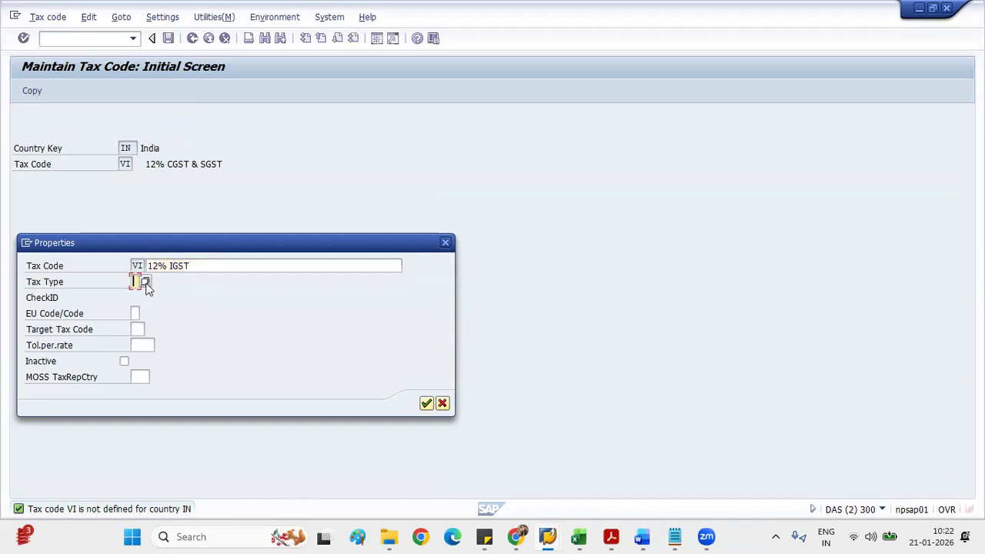
pyautogui.click(146, 282)
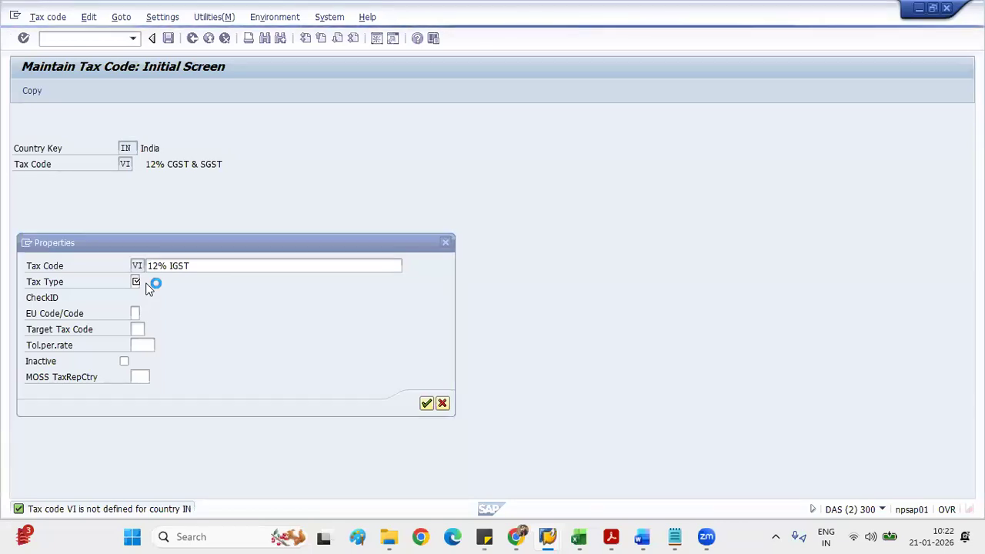
pyautogui.doubleClick(48, 187)
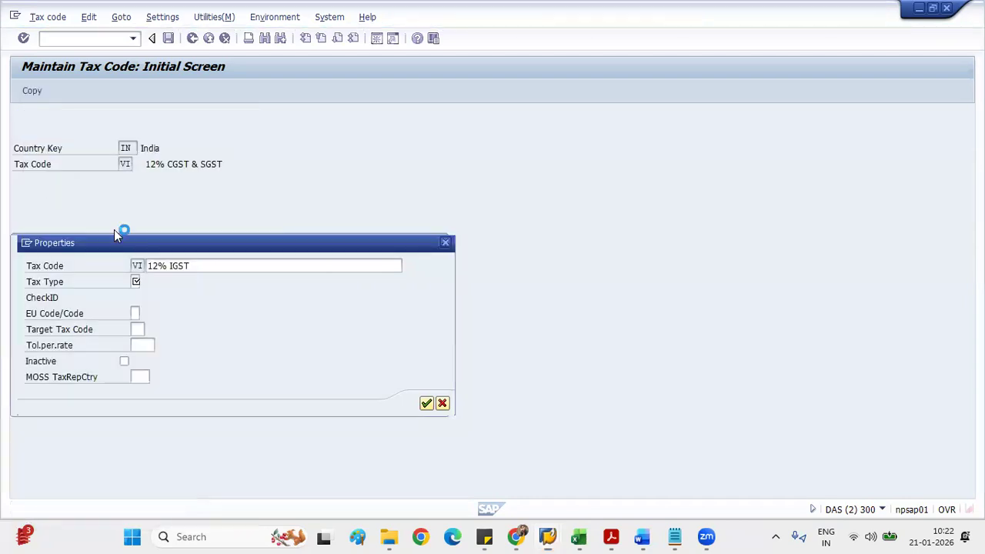
pyautogui.click(426, 403)
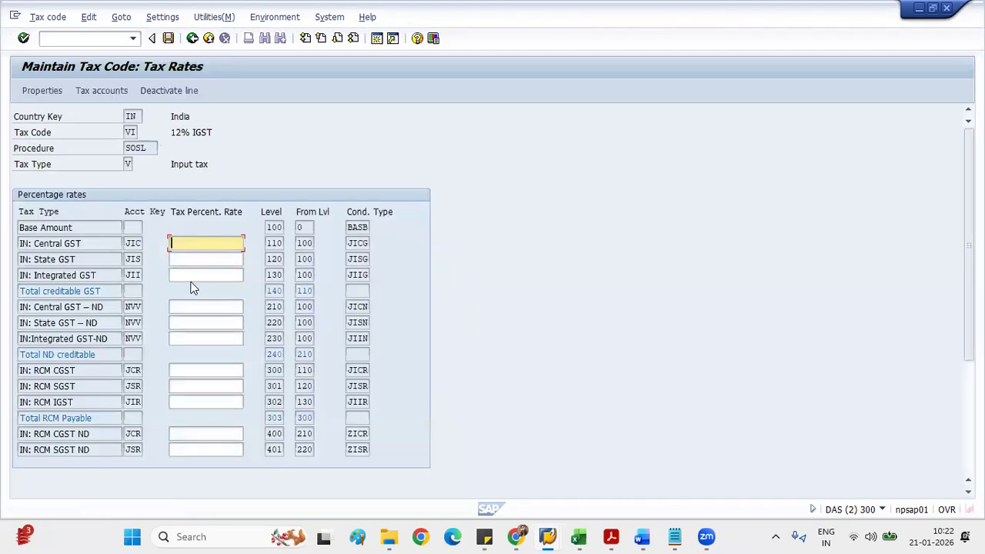
# Set the Integrated GST (JII) percentage rate of tax code VI to 12
pyautogui.click(47, 271)
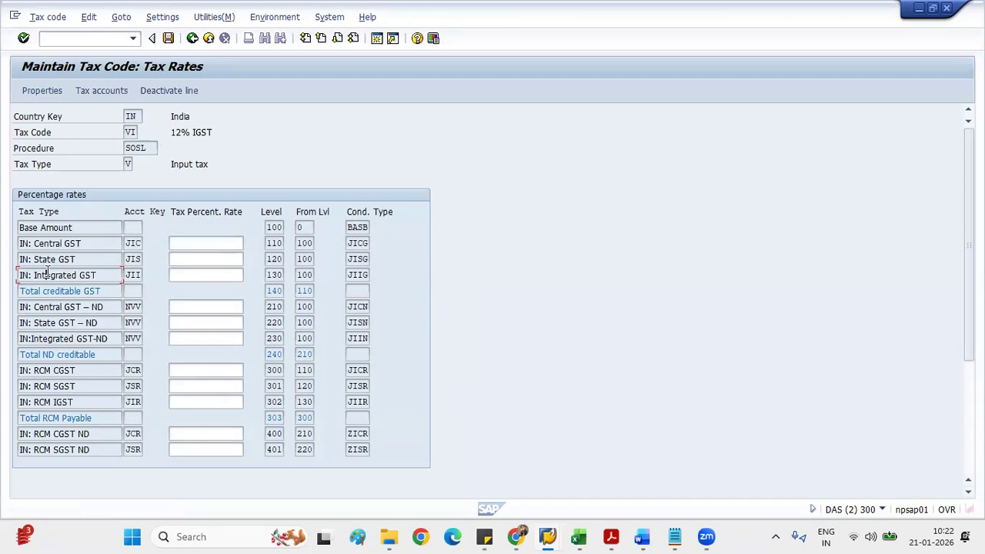
pyautogui.click(205, 279)
pyautogui.write('12')
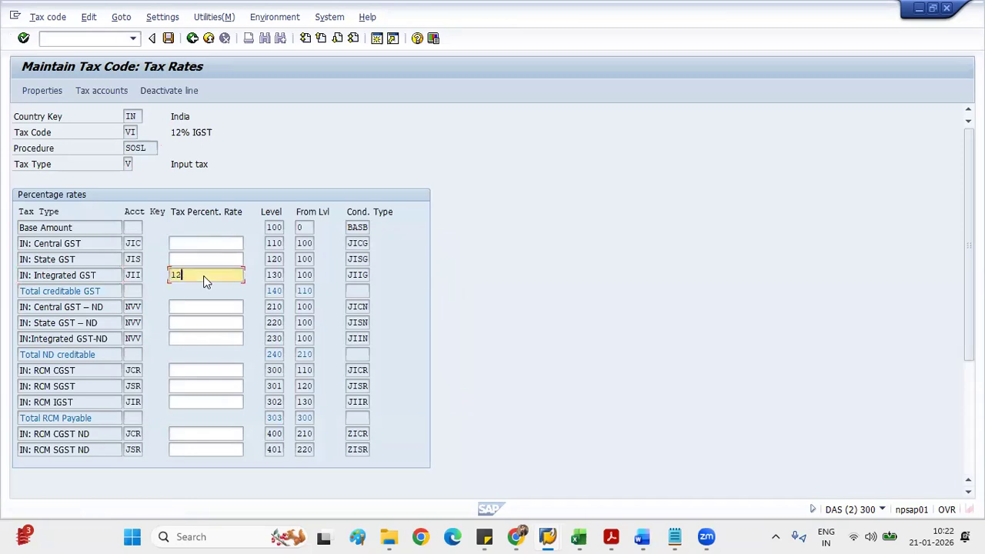
pyautogui.press('Return')
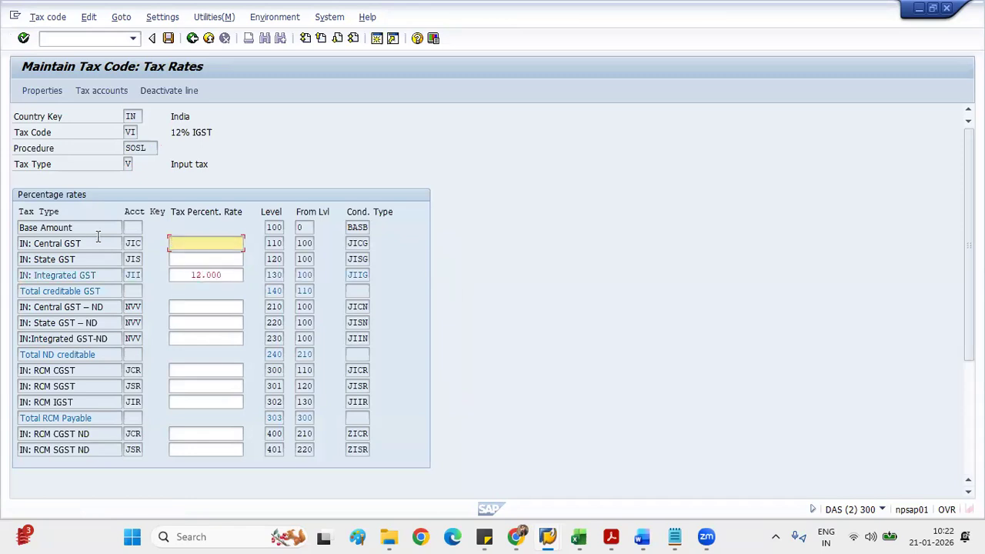
# Deactivate the Central GST (JIC) and State GST (JIS) lines and save tax code VI
pyautogui.click(45, 242)
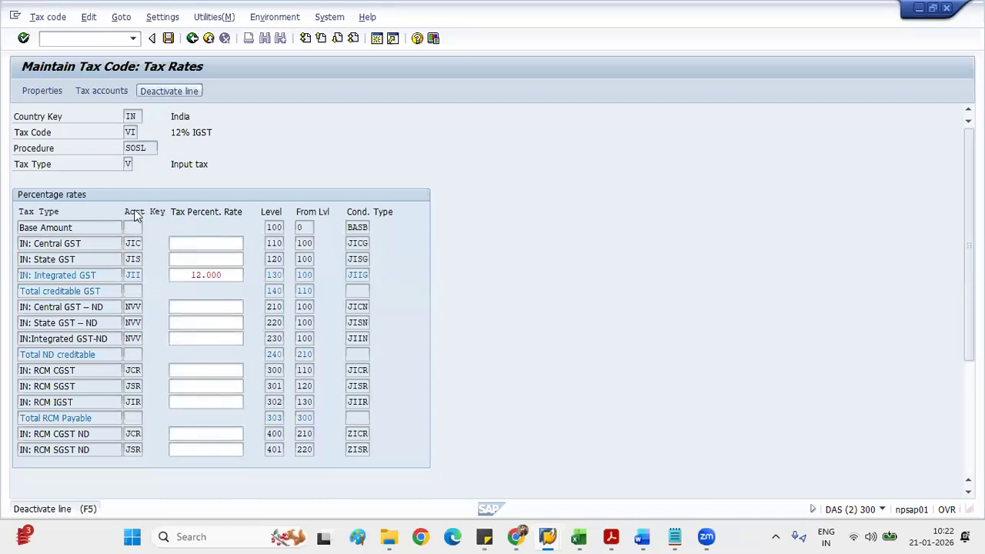
pyautogui.click(169, 92)
pyautogui.click(57, 260)
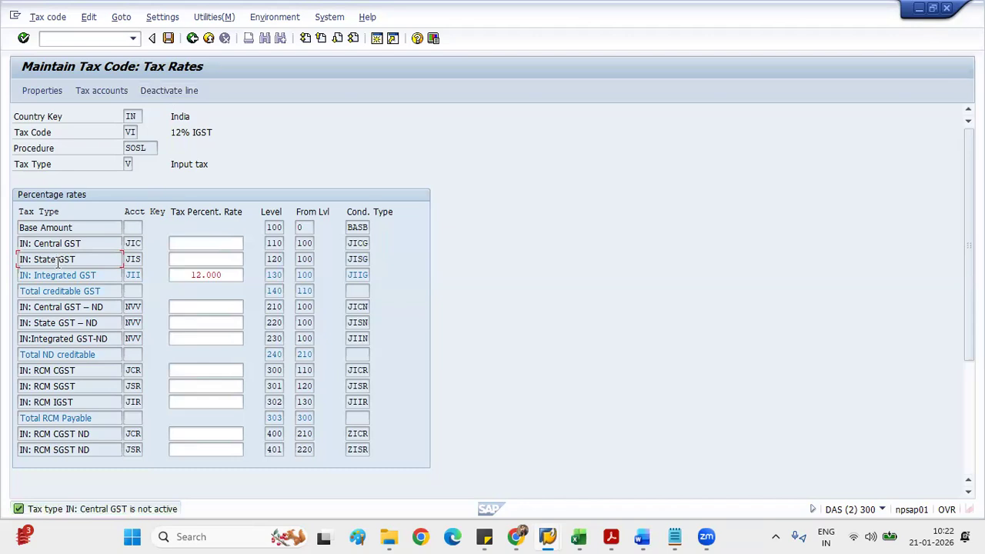
pyautogui.click(179, 91)
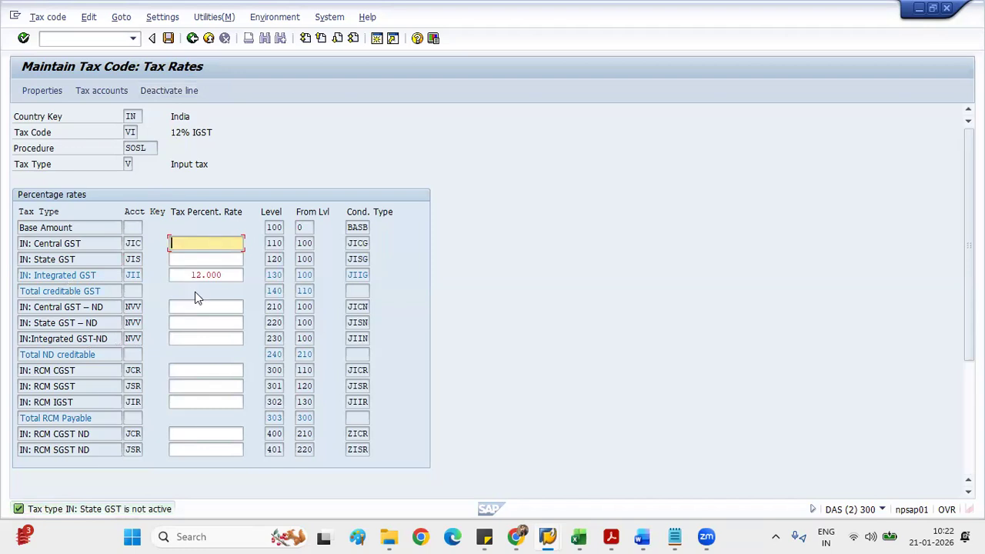
pyautogui.click(167, 40)
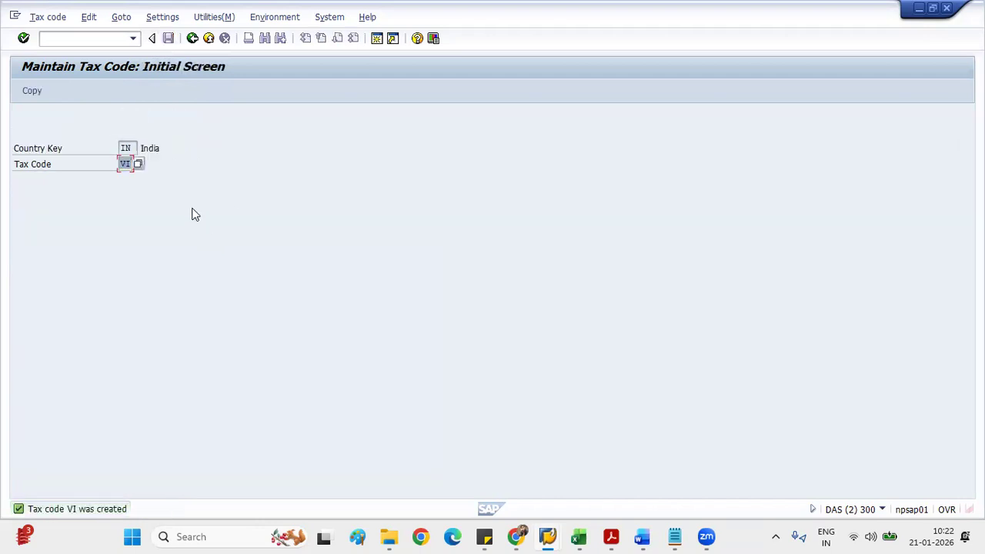
# Reopen tax code VI and review all its tax types, account keys and percentage rates
pyautogui.press('Return')
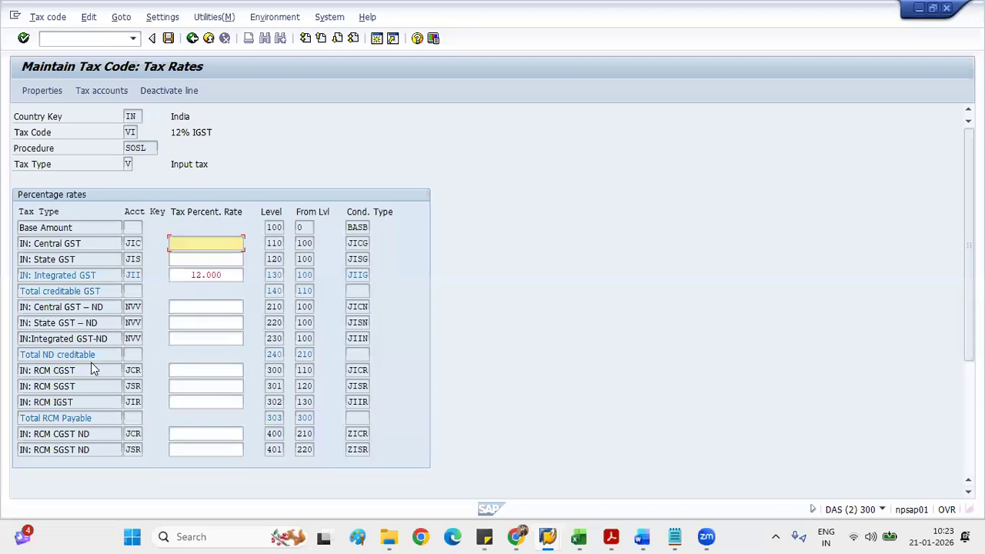
pyautogui.scroll(-1, 91, 362)
pyautogui.scroll(-1, 92, 363)
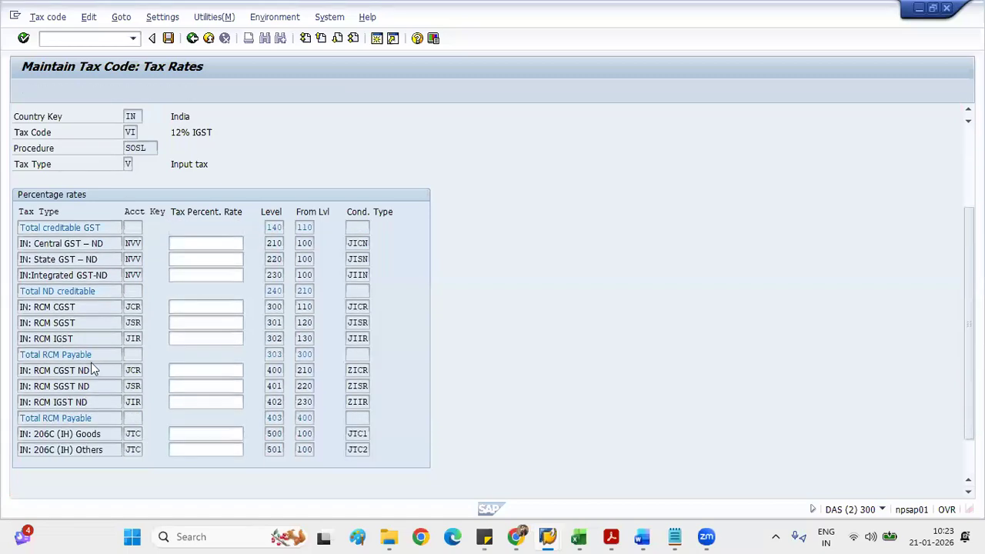
pyautogui.scroll(-1, 91, 362)
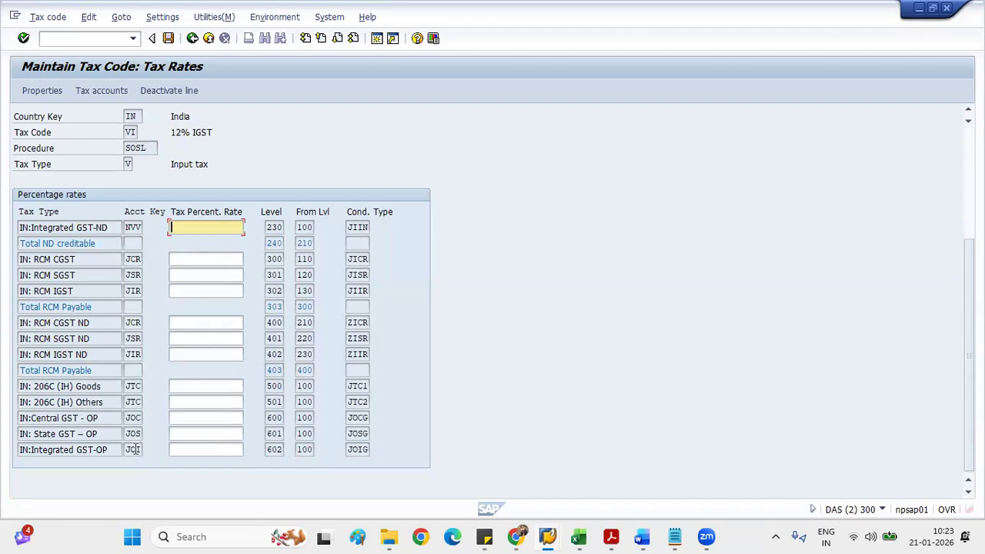
pyautogui.scroll(5, 114, 396)
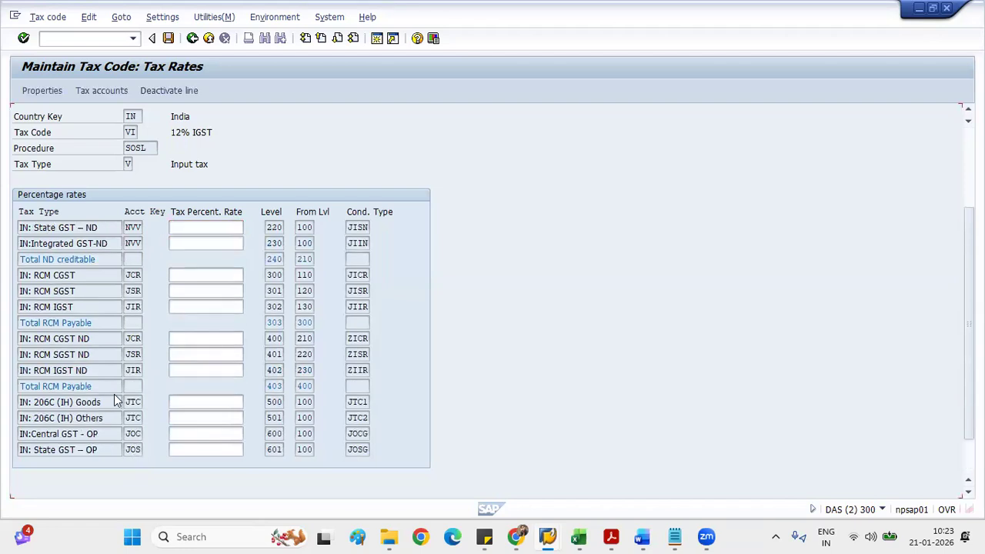
pyautogui.scroll(2, 113, 396)
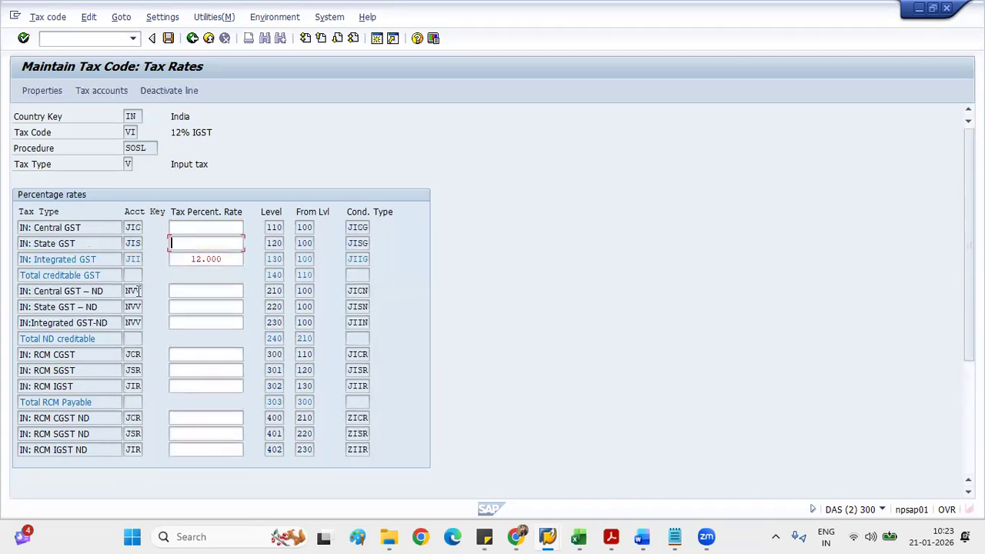
# Display the tax accounts assigned to tax code VI in chart of accounts BAG and close them
pyautogui.click(101, 90)
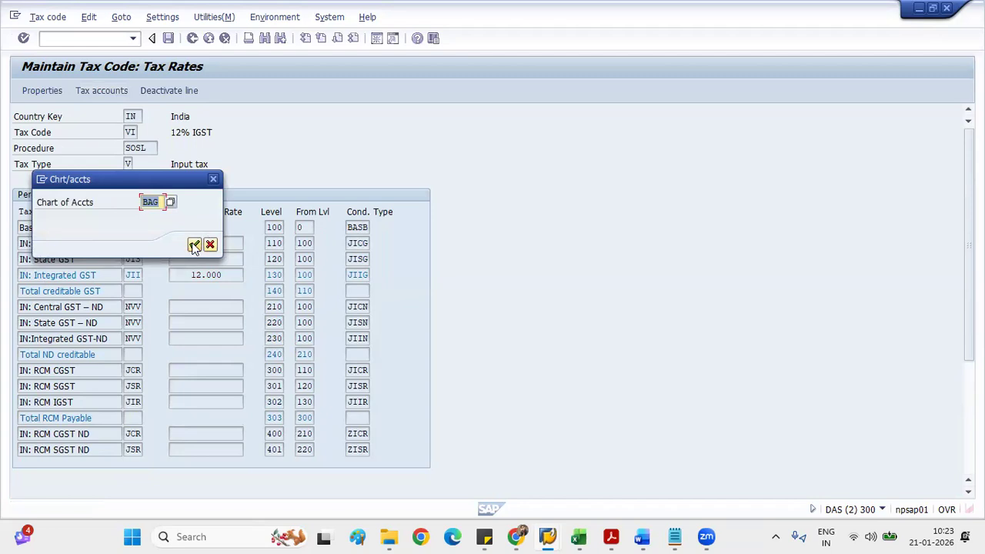
pyautogui.click(194, 245)
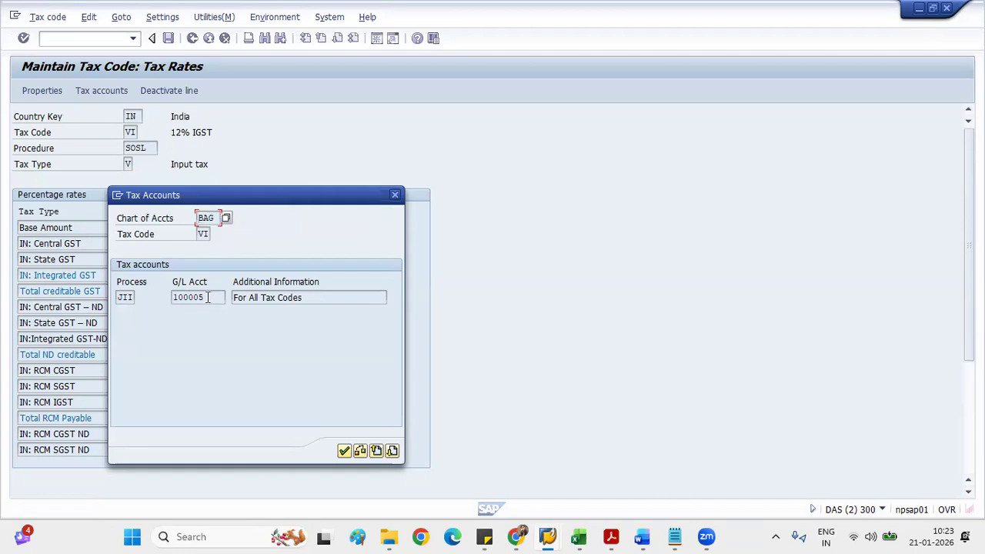
pyautogui.click(344, 450)
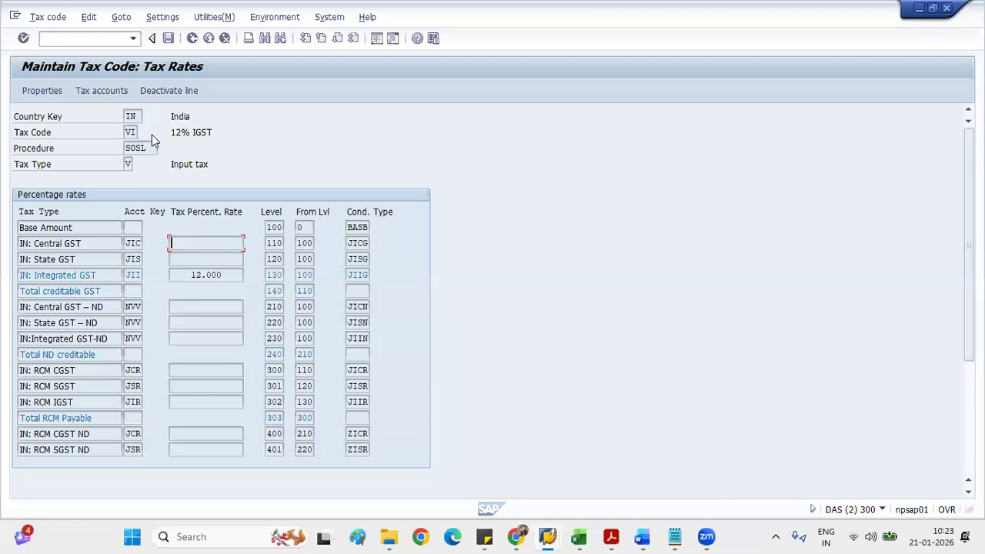
# Open the automatic posting procedures for taxes on sales and purchases through transaction ob40
pyautogui.click(76, 40)
pyautogui.write('/nob40')
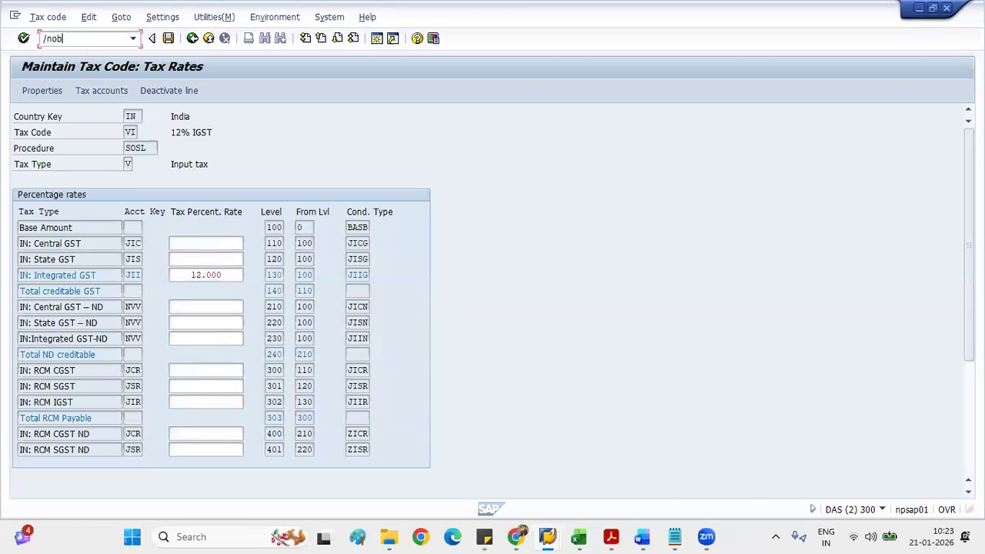
pyautogui.press('Return')
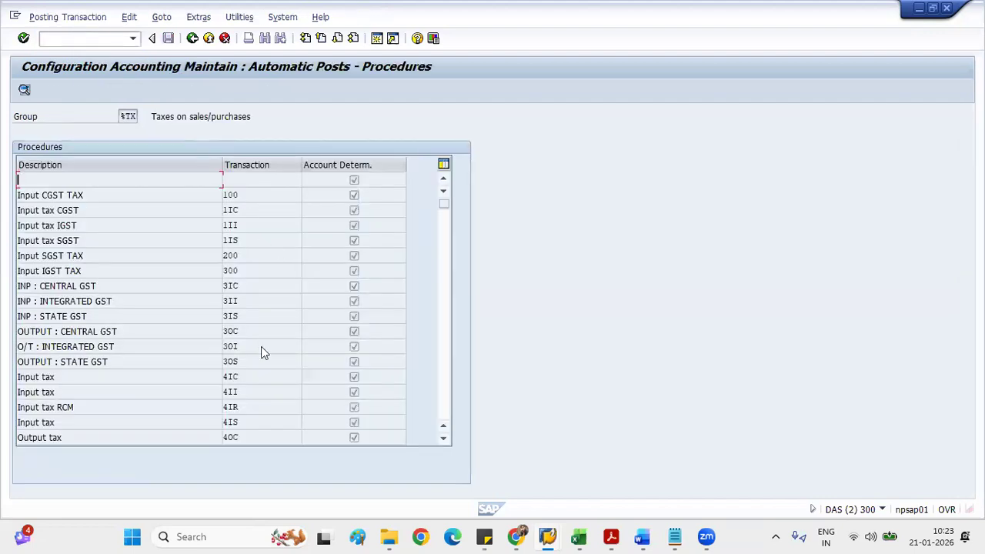
# Look through the tax procedures list for the India GST transaction keys beginning with JI, such as Central GST (JIC)
pyautogui.scroll(-3, 261, 347)
pyautogui.scroll(-2, 261, 346)
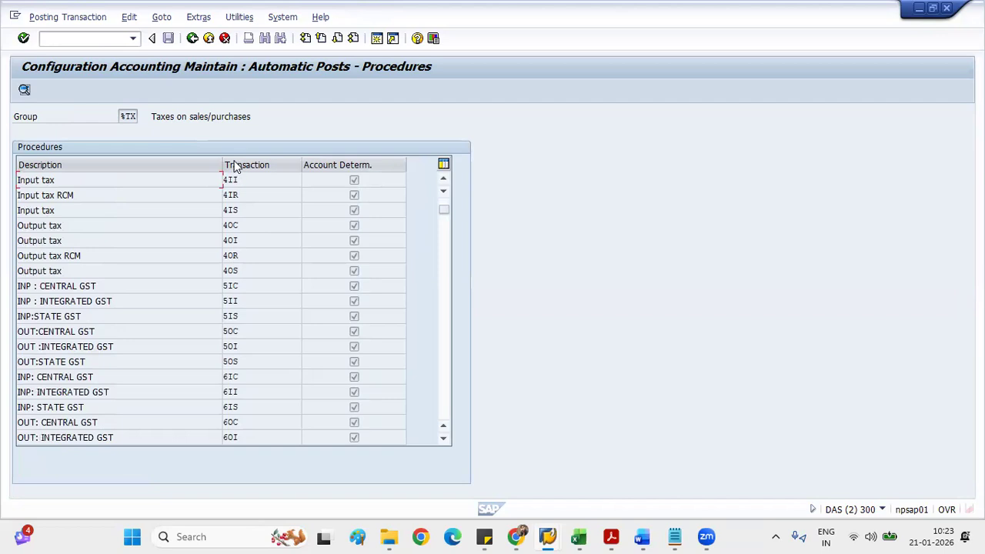
pyautogui.scroll(-6, 264, 399)
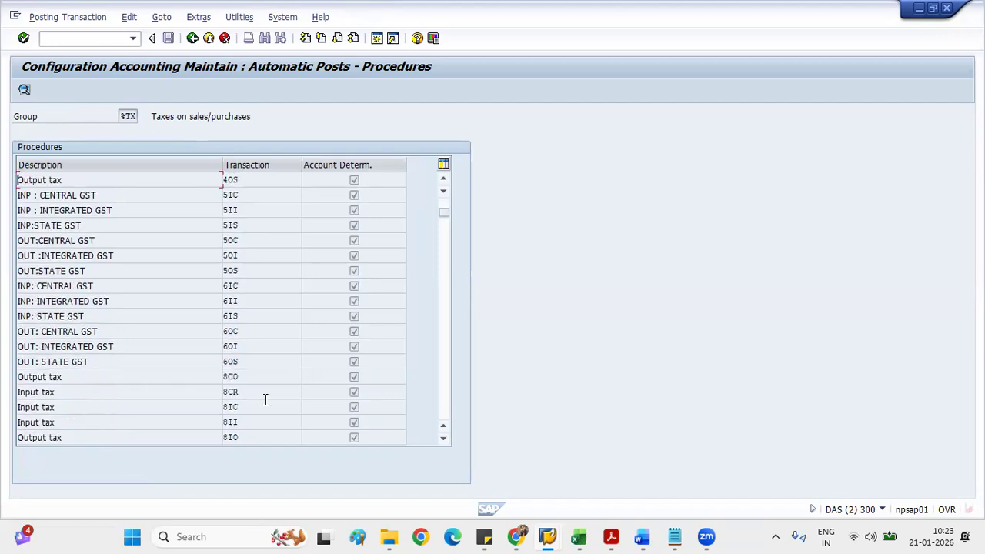
pyautogui.scroll(-6, 263, 399)
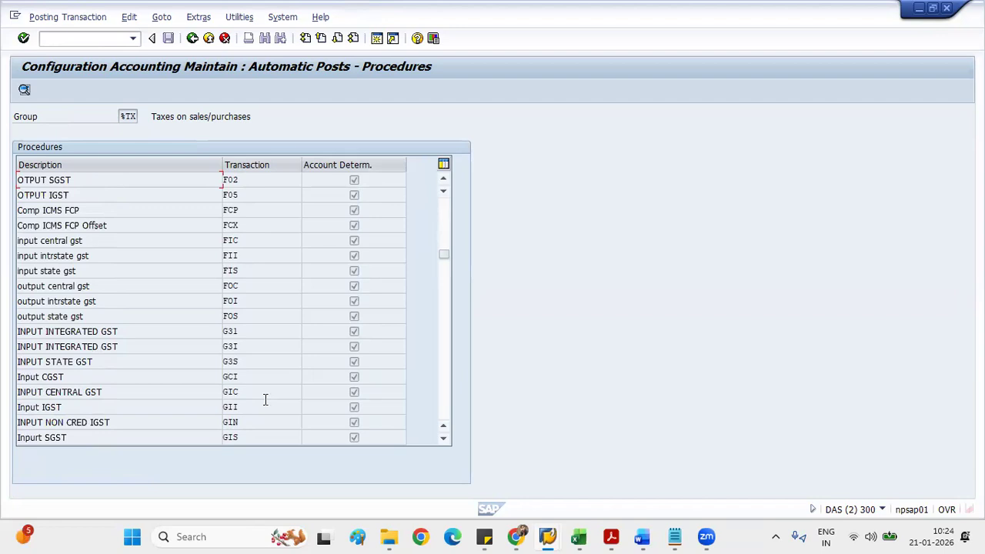
pyautogui.scroll(-2, 264, 400)
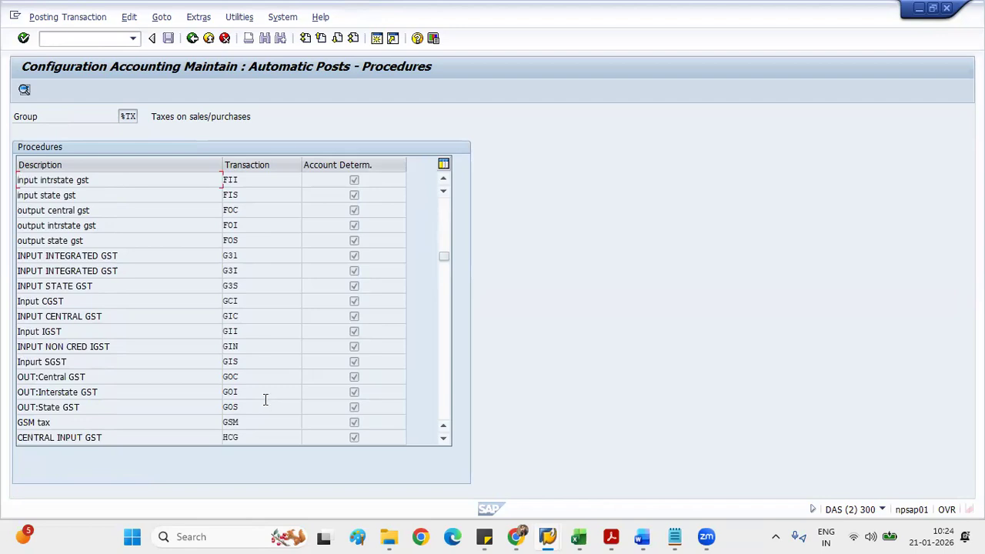
pyautogui.scroll(-4, 265, 399)
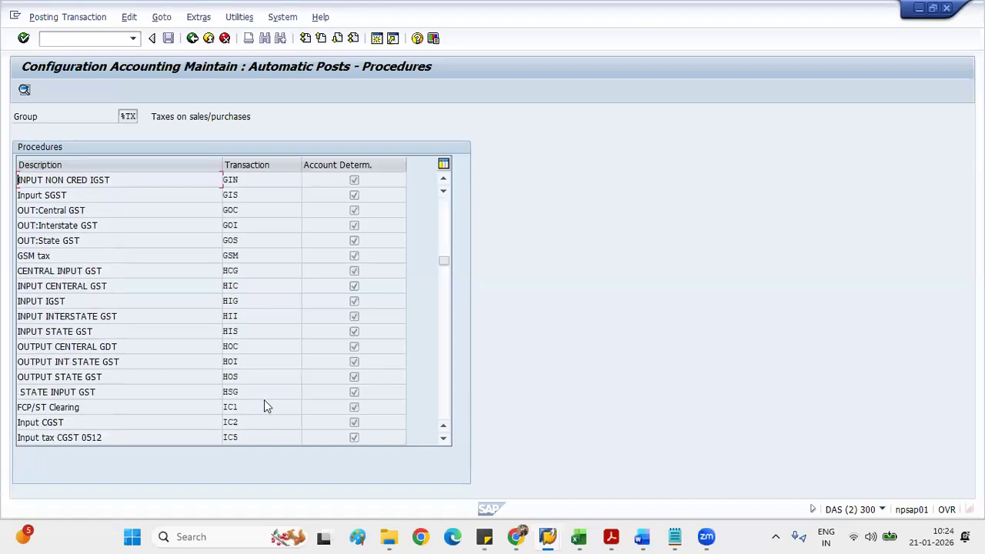
pyautogui.scroll(-3, 264, 400)
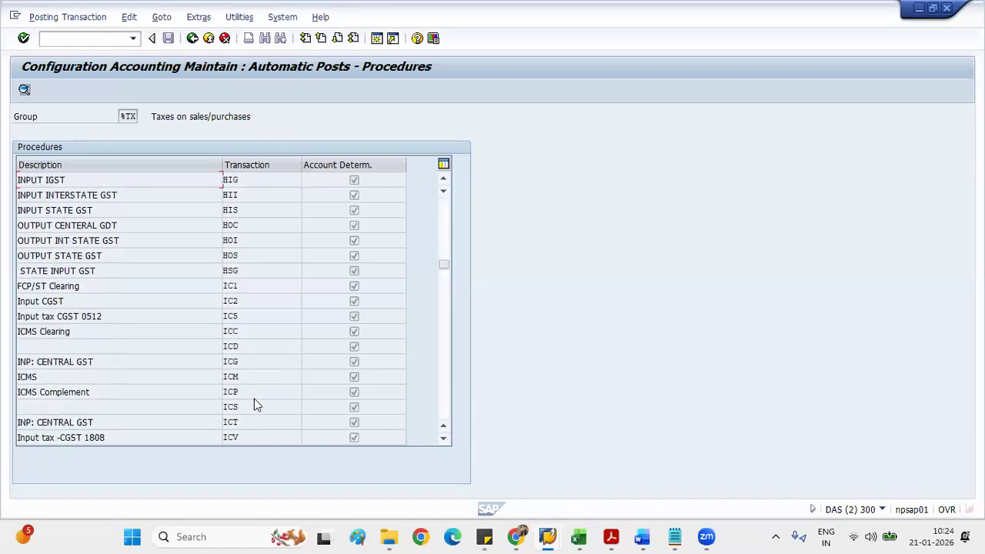
pyautogui.scroll(-8, 254, 398)
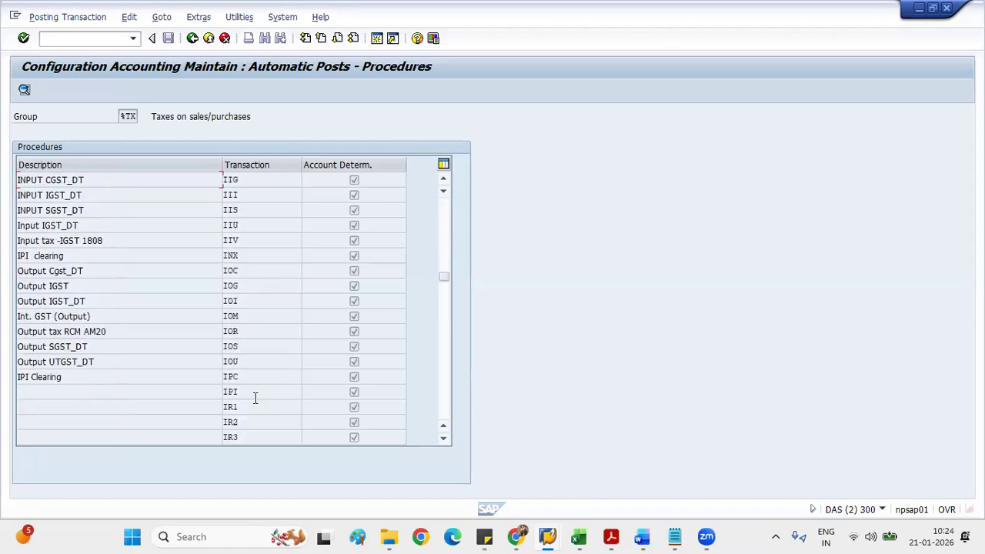
pyautogui.scroll(-12, 253, 398)
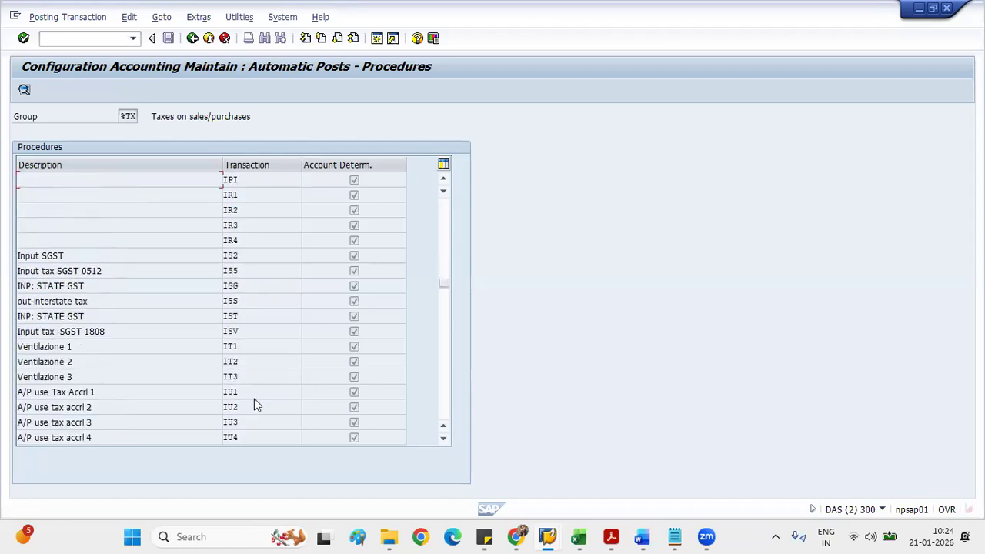
pyautogui.scroll(-12, 254, 399)
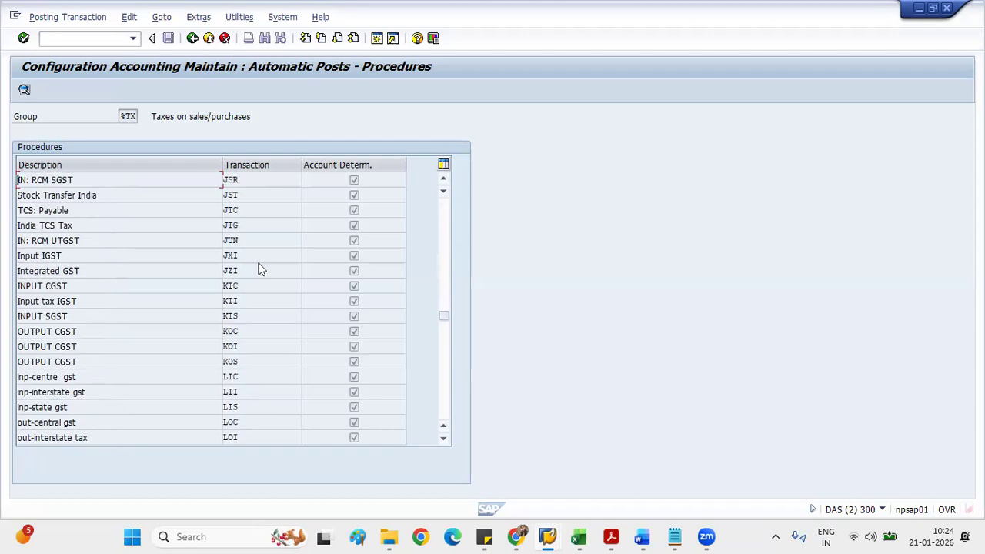
pyautogui.scroll(1, 259, 268)
pyautogui.scroll(1, 259, 267)
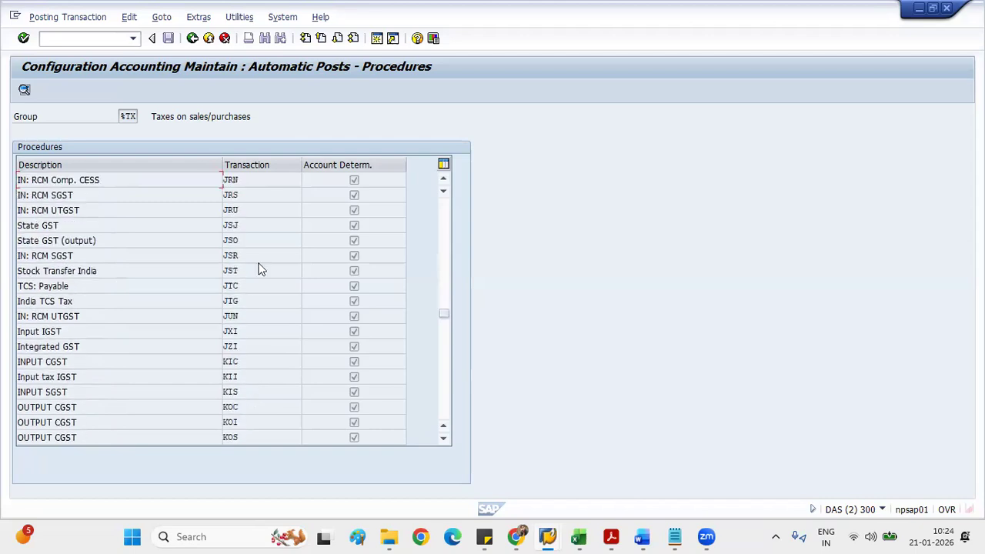
pyautogui.scroll(4, 260, 268)
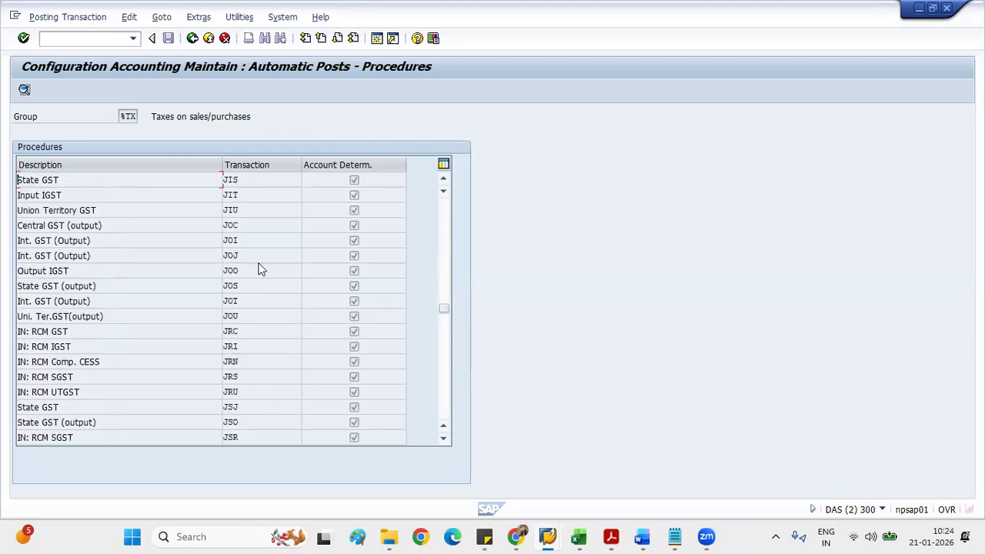
pyautogui.scroll(2, 260, 268)
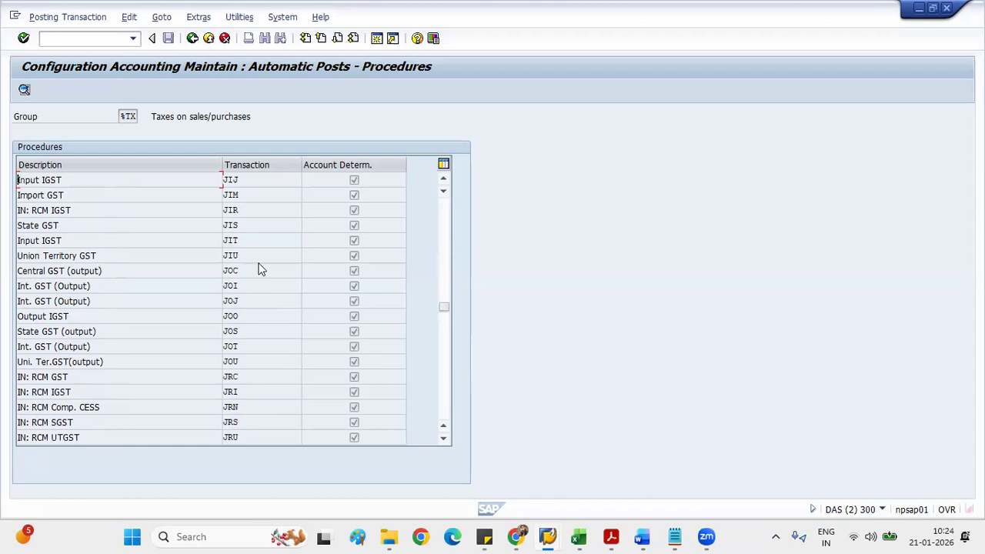
pyautogui.scroll(2, 259, 268)
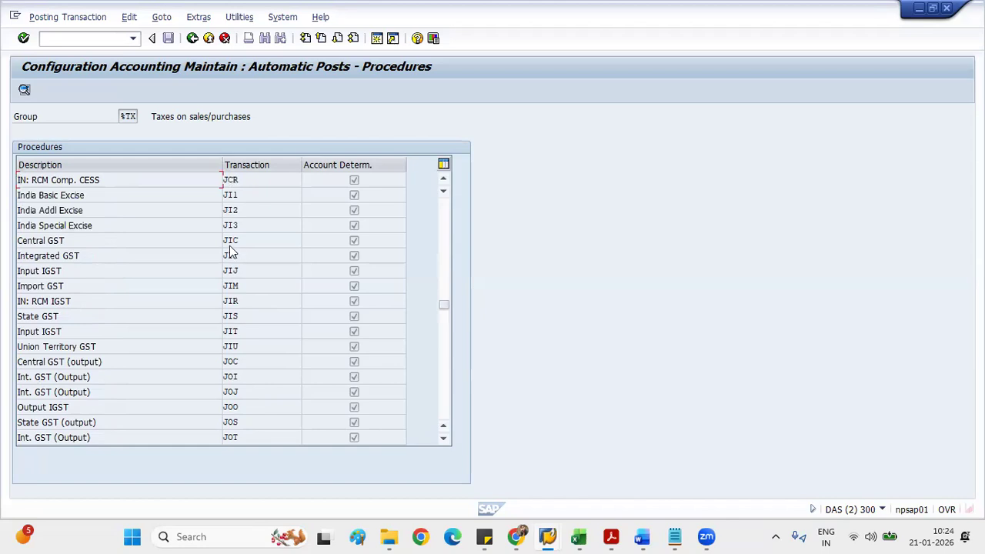
# Display the account assignment of Central GST (JIC) for chart of accounts BAG
pyautogui.doubleClick(101, 241)
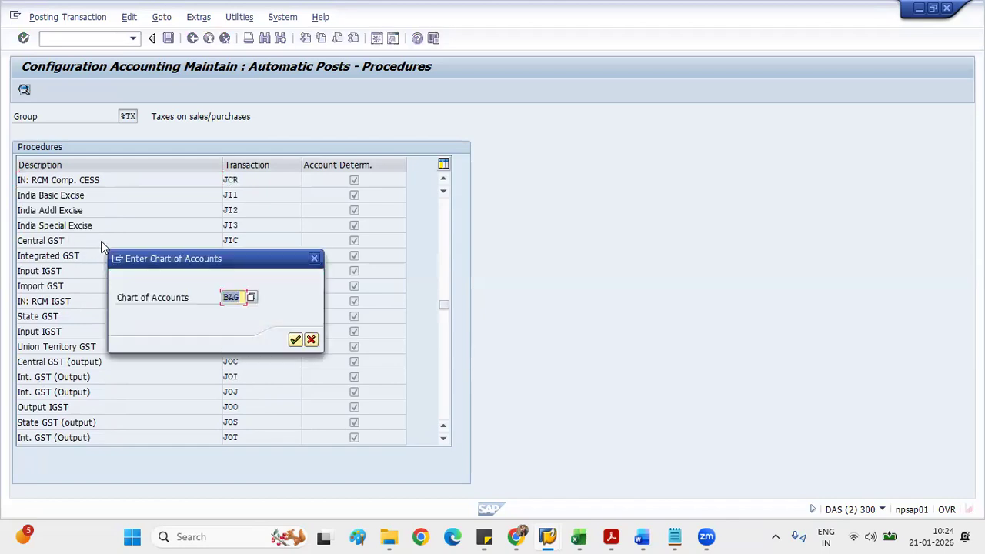
pyautogui.click(295, 341)
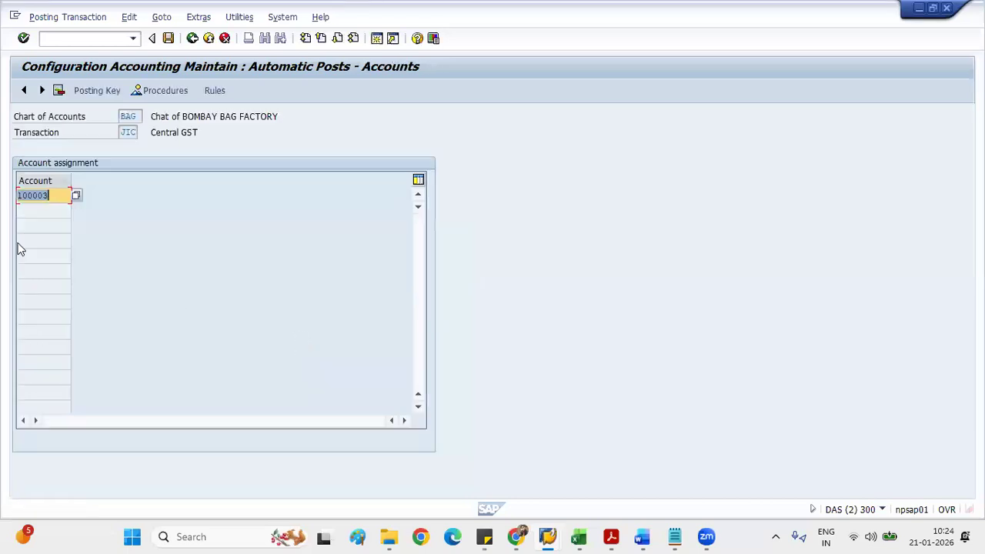
pyautogui.click(50, 198)
# Switch to the G/L account groups session and open central G/L account maintenance through transaction fs00
pyautogui.moveTo(555, 537)
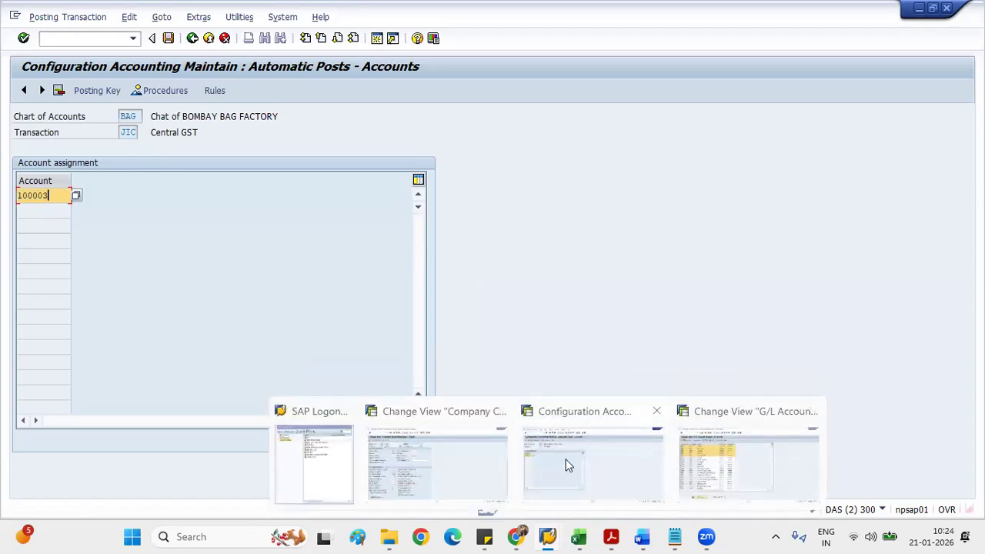
pyautogui.click(737, 448)
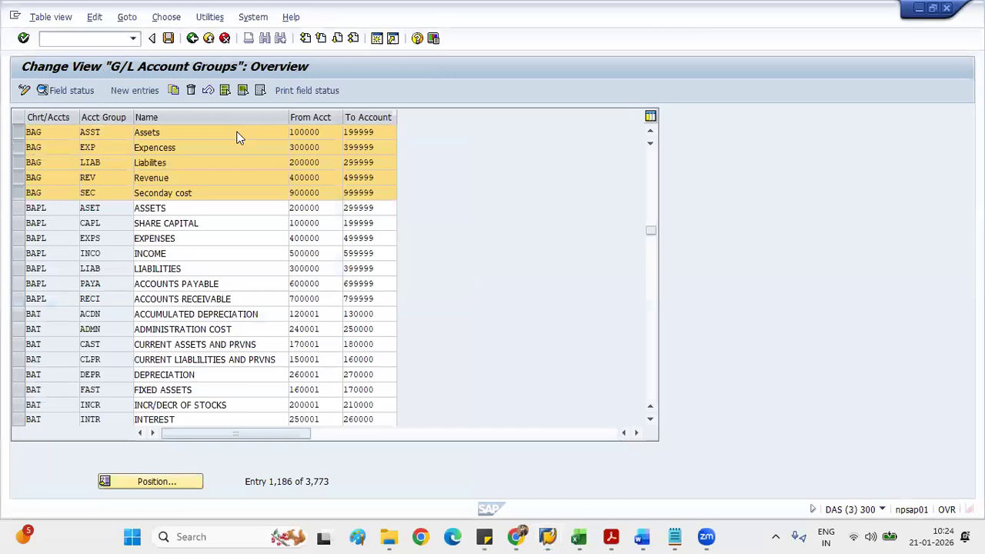
pyautogui.click(97, 36)
pyautogui.write('/nfs00')
pyautogui.press('Return')
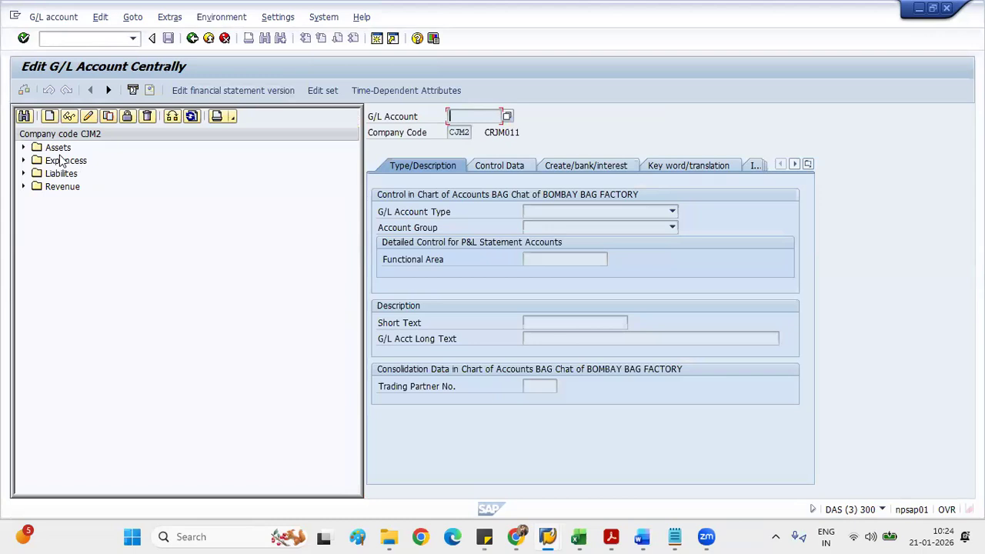
# List the asset accounts of company code CJM2, select input tax account 100003, and return to the Central GST assignment session
pyautogui.click(23, 147)
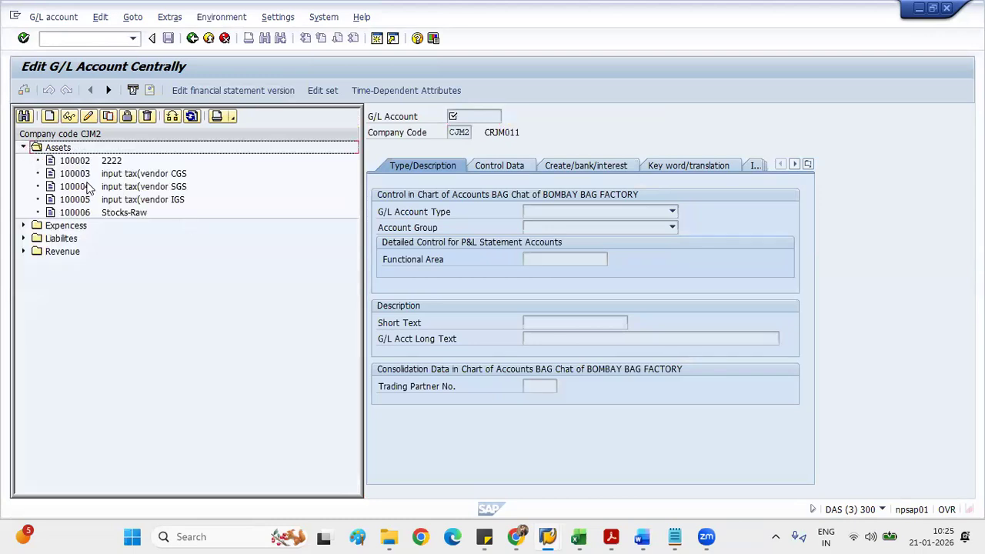
pyautogui.click(142, 176)
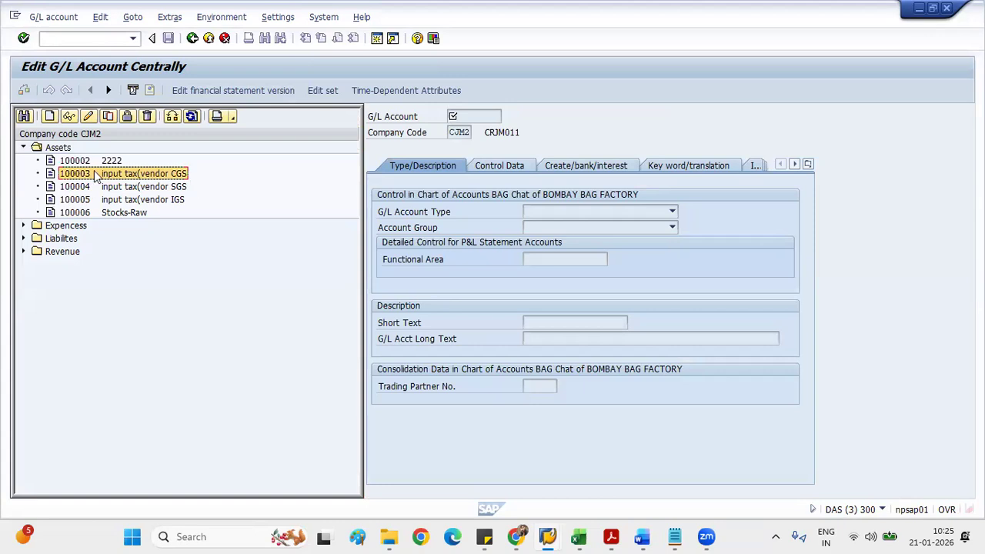
pyautogui.moveTo(556, 536)
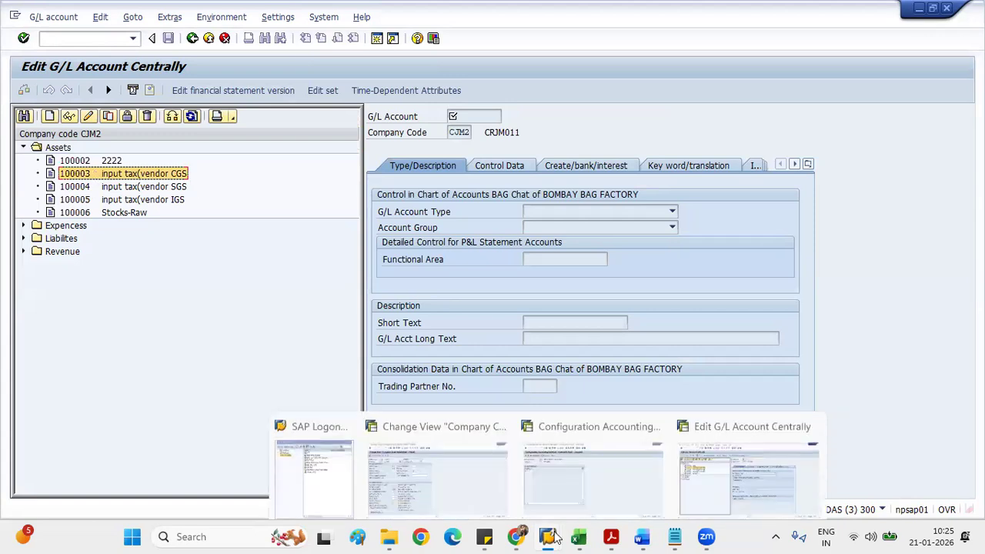
pyautogui.click(630, 493)
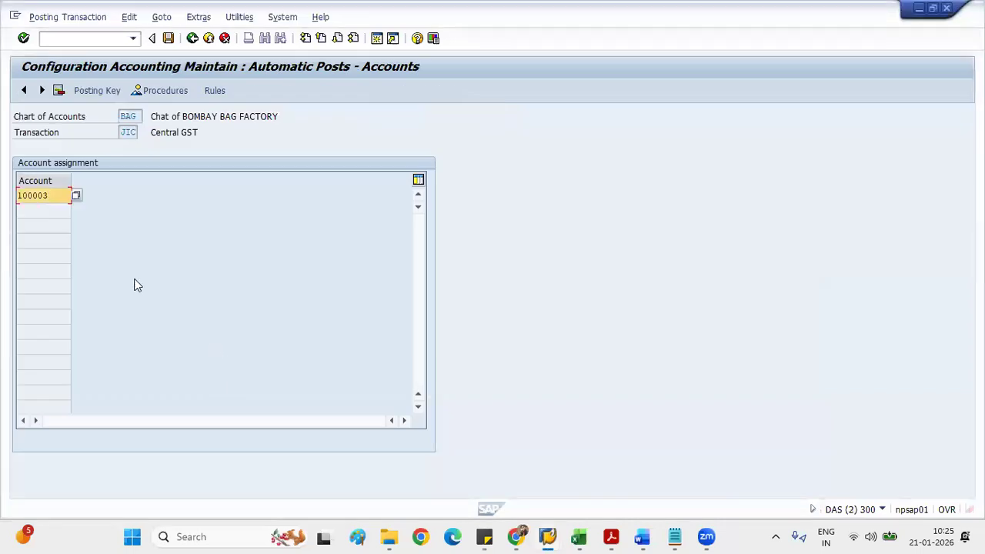
# Return to the tax procedures list and display the account assignment of State GST (JIS)
pyautogui.click(192, 40)
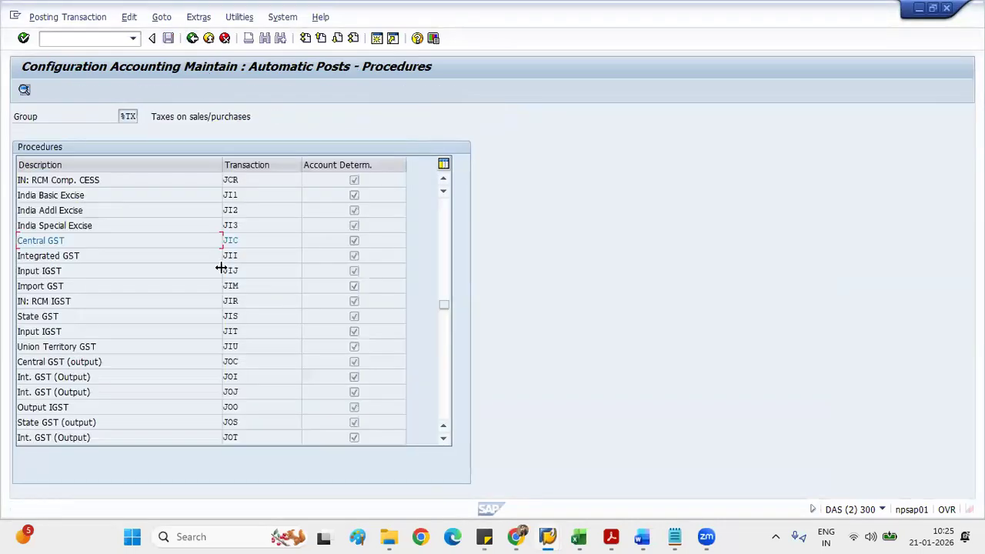
pyautogui.click(240, 317)
pyautogui.doubleClick(242, 316)
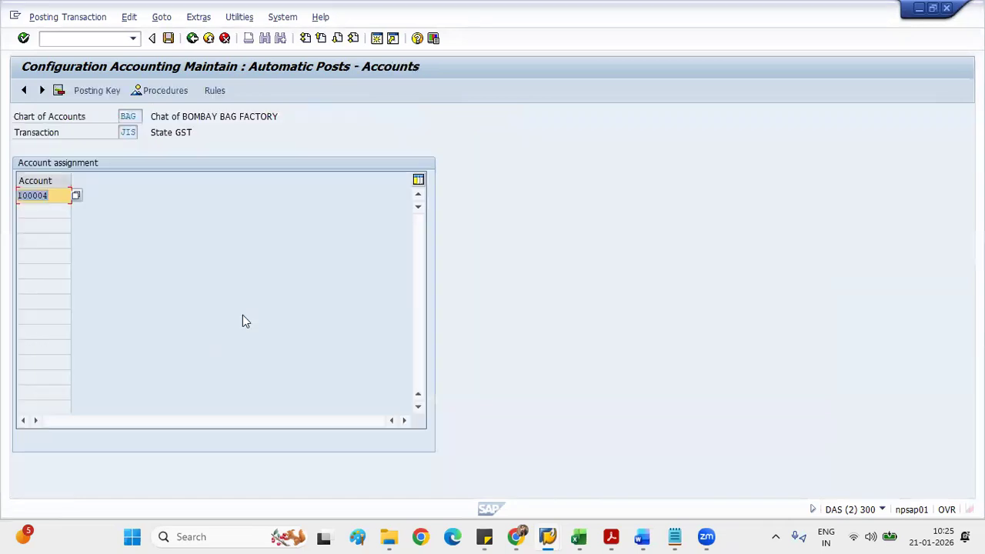
pyautogui.click(52, 197)
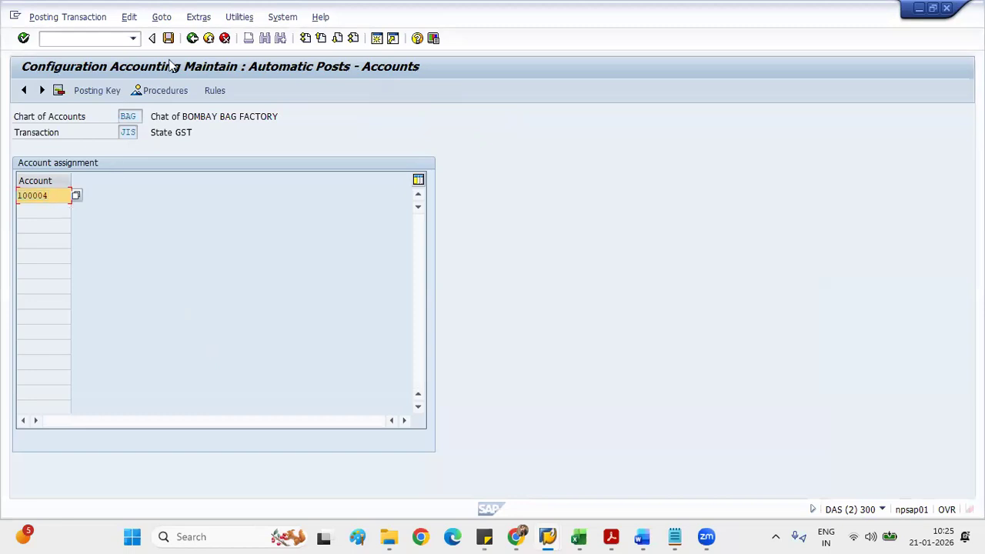
# Display the account assignment of Integrated GST (JII) and its account determination rules
pyautogui.click(192, 39)
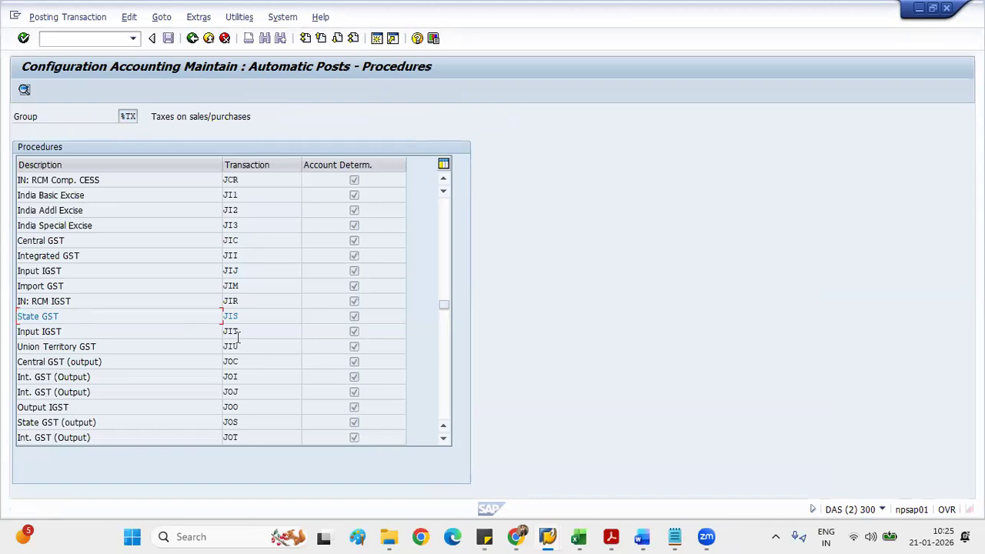
pyautogui.doubleClick(241, 256)
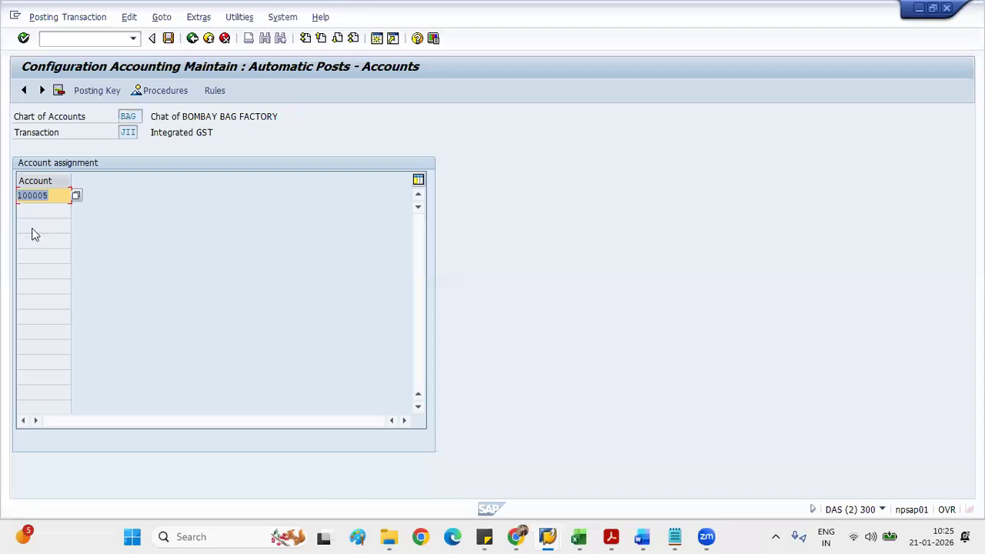
pyautogui.click(216, 91)
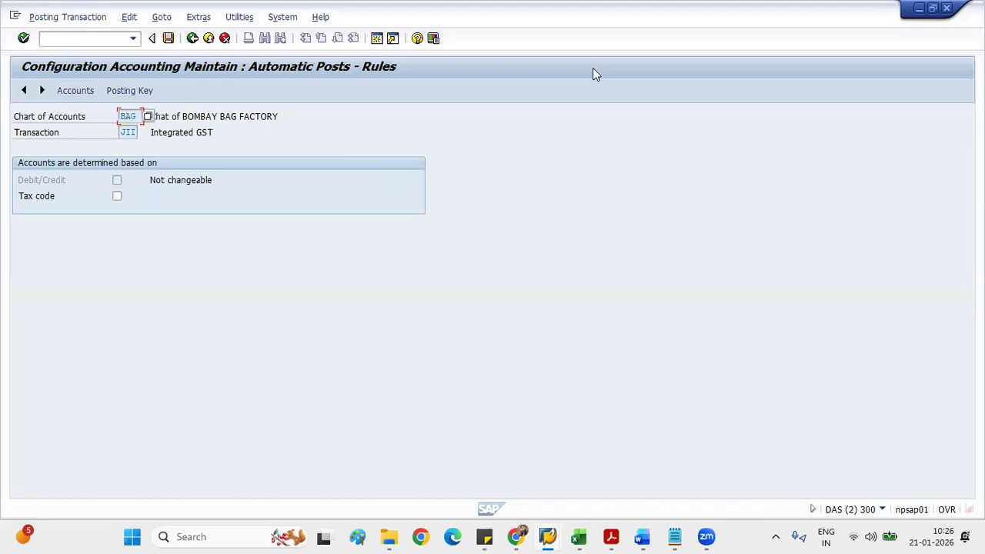
# Create a new session and open vendor invoice entry through transaction fb60
pyautogui.click(368, 32)
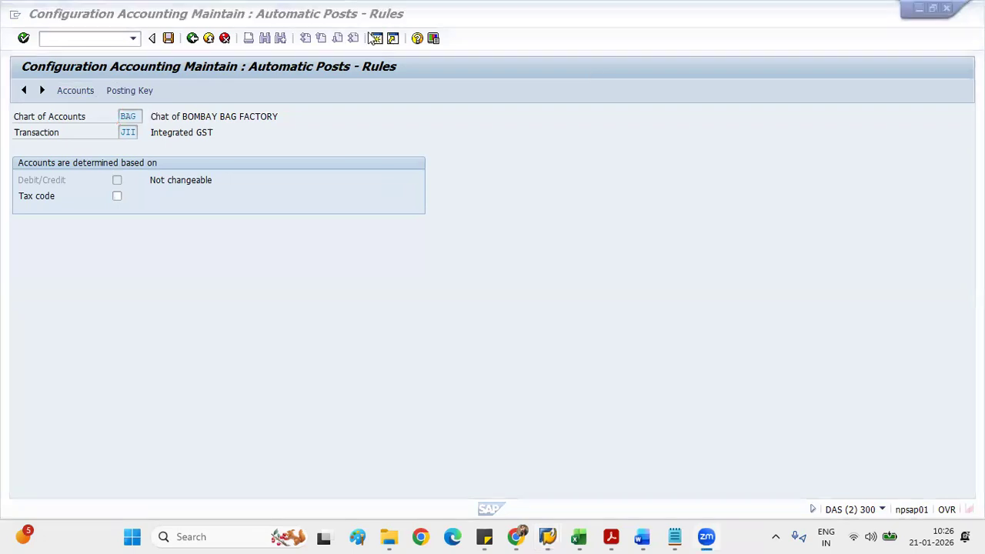
pyautogui.click(378, 42)
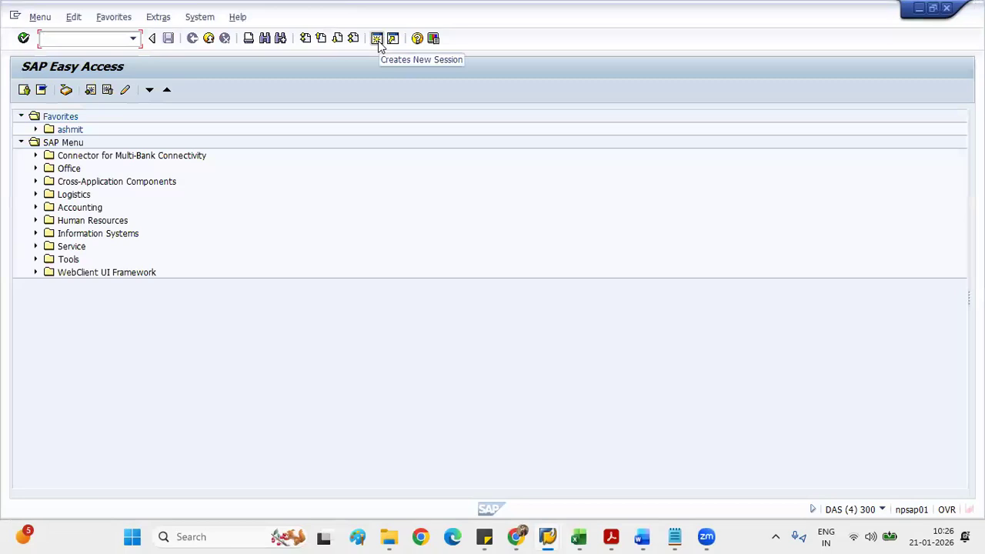
pyautogui.write('fb60')
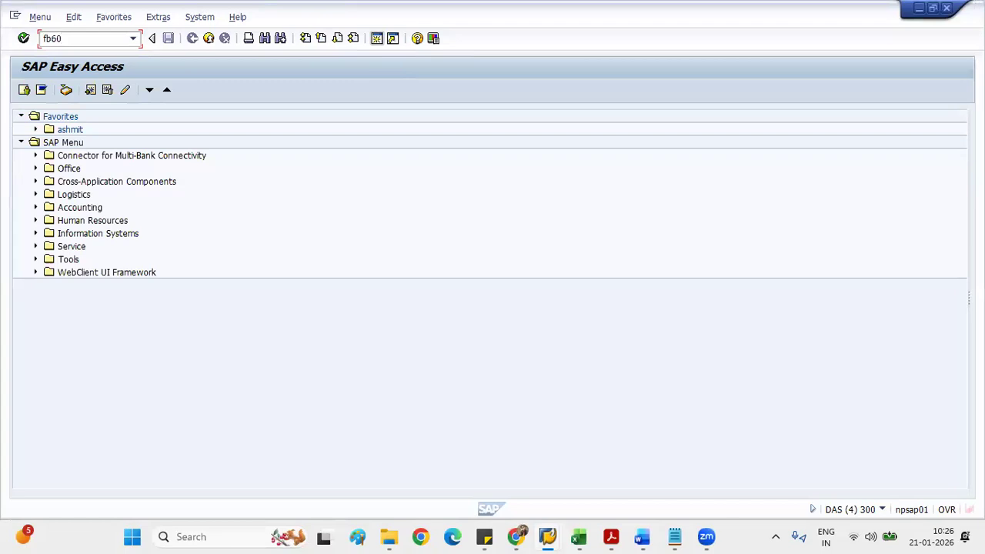
pyautogui.press('Return')
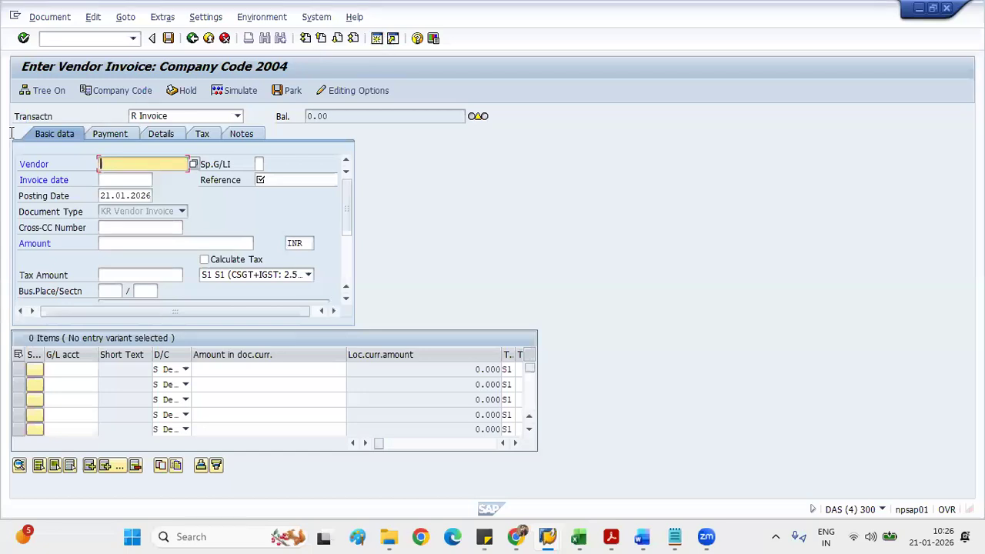
# Change the company code of the vendor invoice to CJM2
pyautogui.click(135, 89)
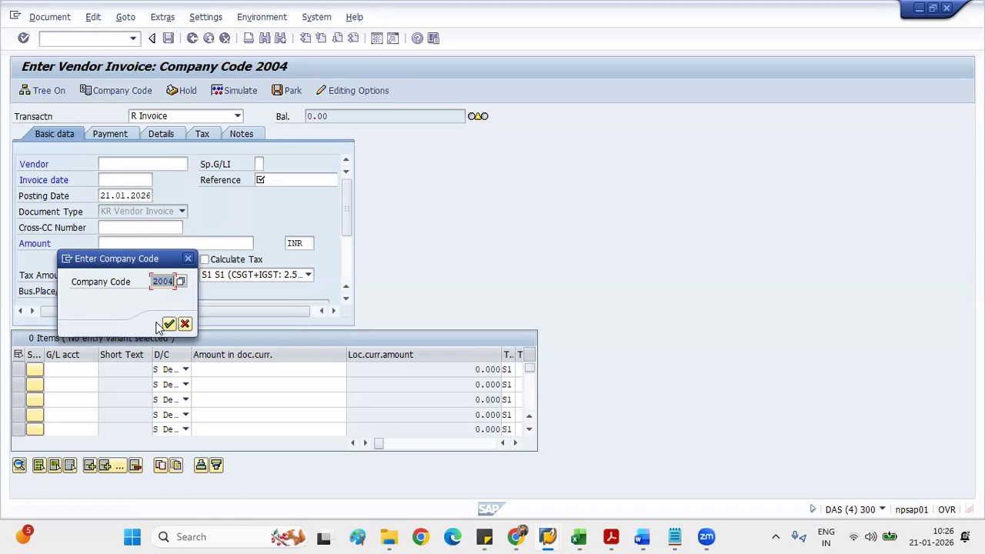
pyautogui.press('BackSpace')
pyautogui.press('Up')
pyautogui.press('Return')
pyautogui.click(169, 324)
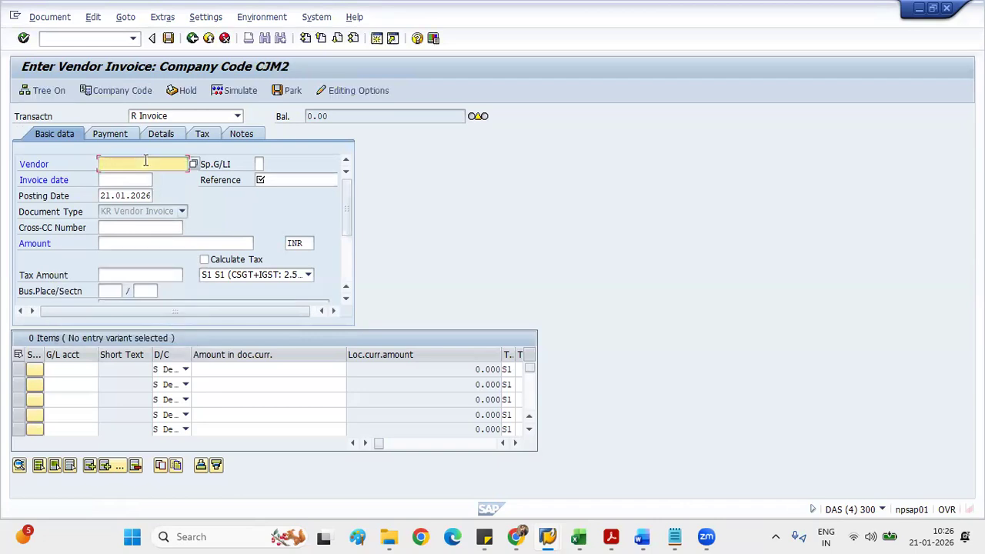
# Search the suppliers of company code CJM2 and choose APC TRAINING MM as the invoice's vendor
pyautogui.click(193, 164)
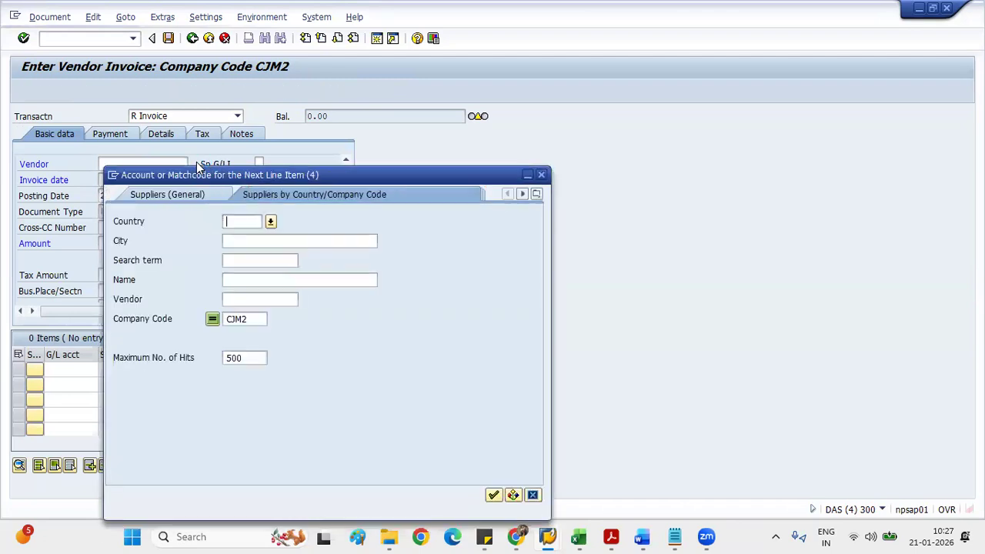
pyautogui.press('Return')
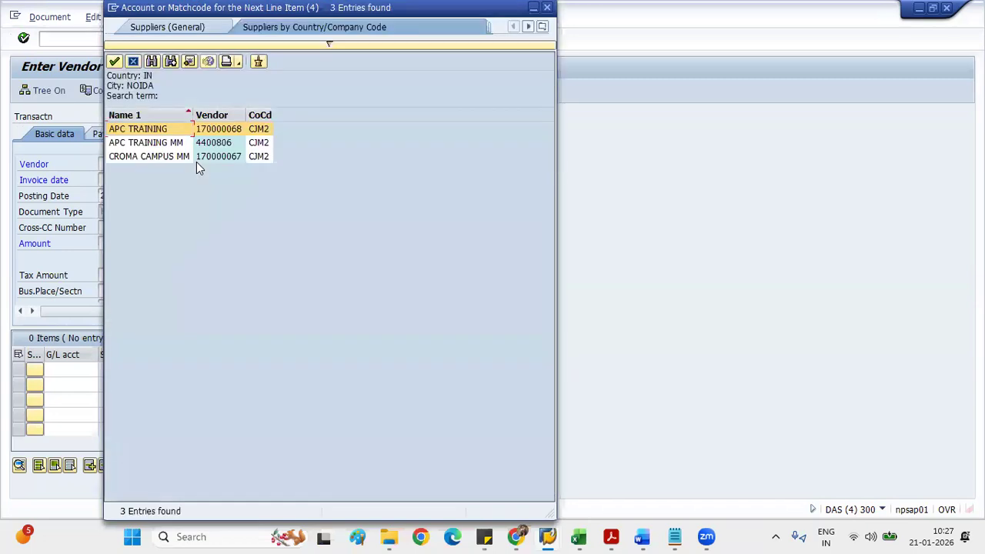
pyautogui.press('Down')
pyautogui.press('Return')
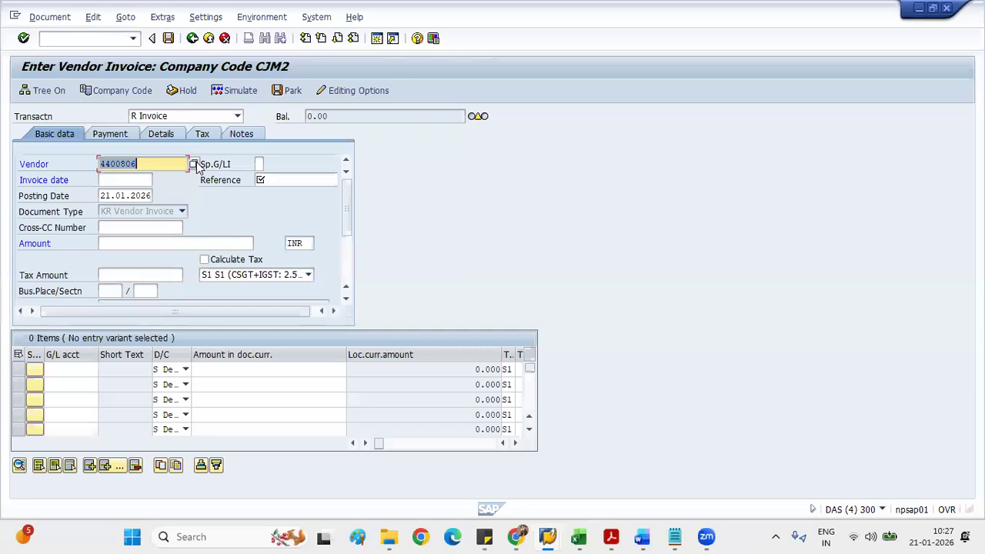
# Switch to the G/L account session and display the expense account 350000 Misc Exps
pyautogui.moveTo(550, 538)
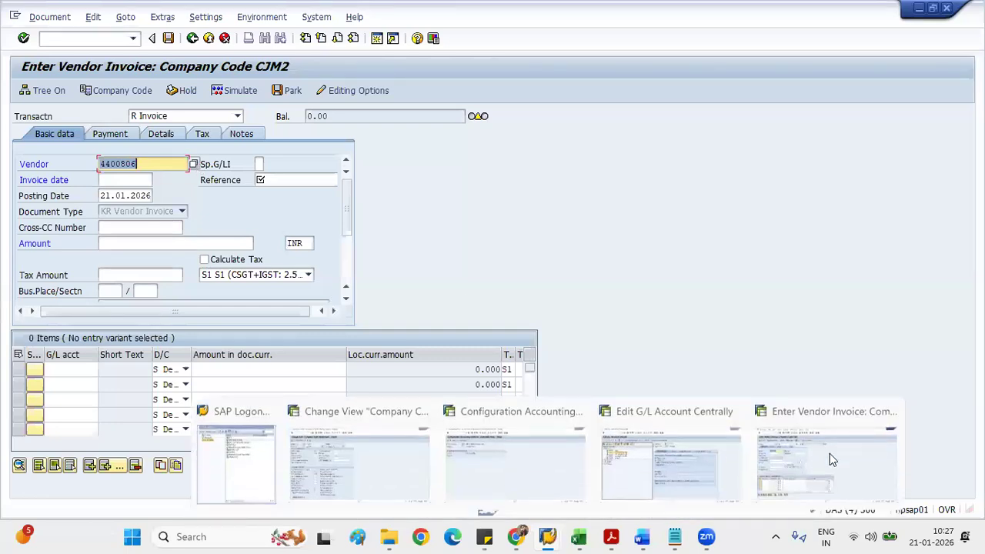
pyautogui.click(691, 457)
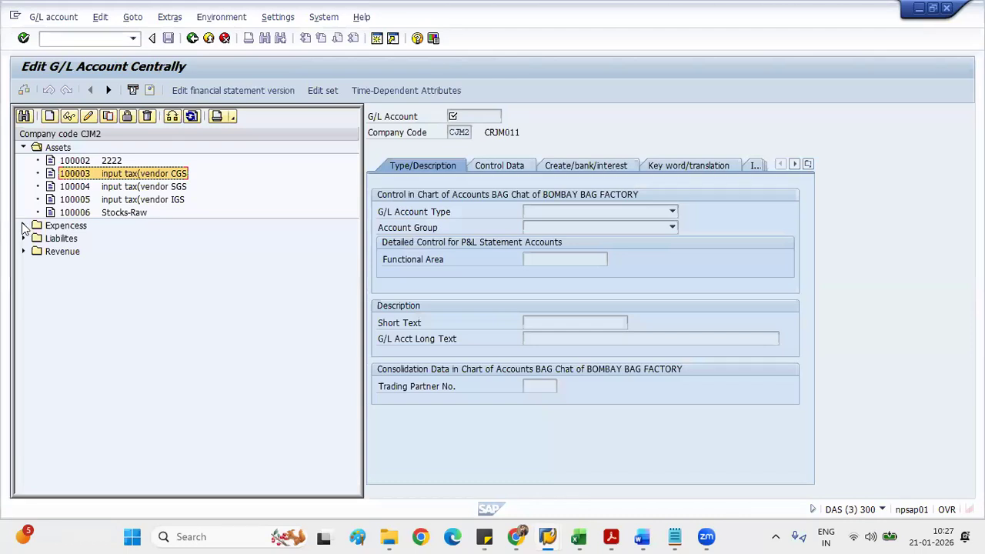
pyautogui.click(24, 225)
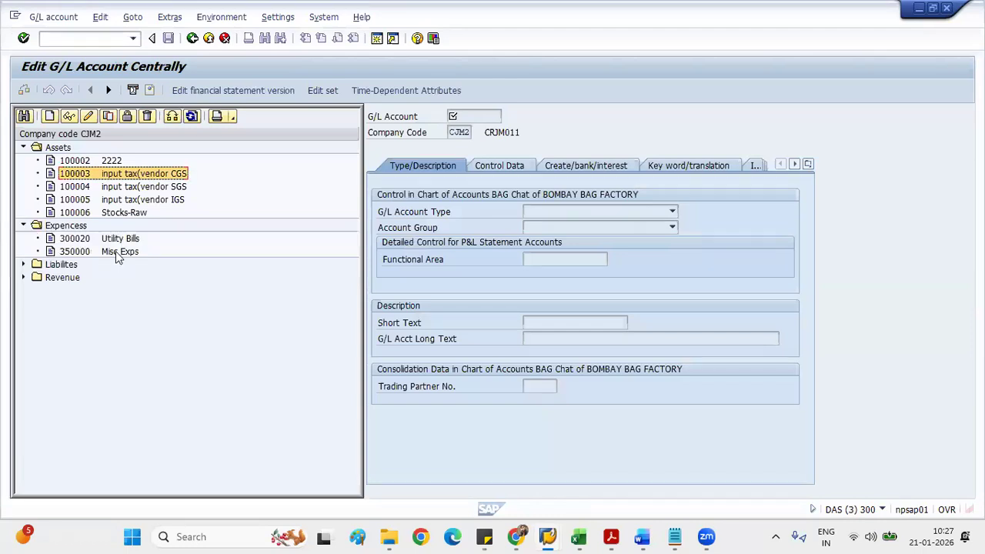
pyautogui.doubleClick(116, 253)
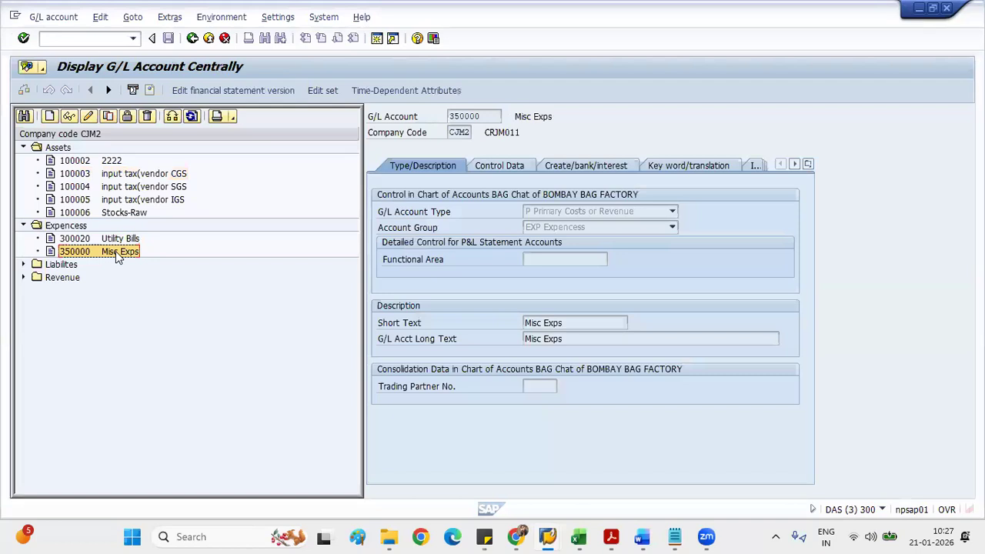
# Examine the tax category in the control data of Misc Exps and look through the available tax categories
pyautogui.click(498, 165)
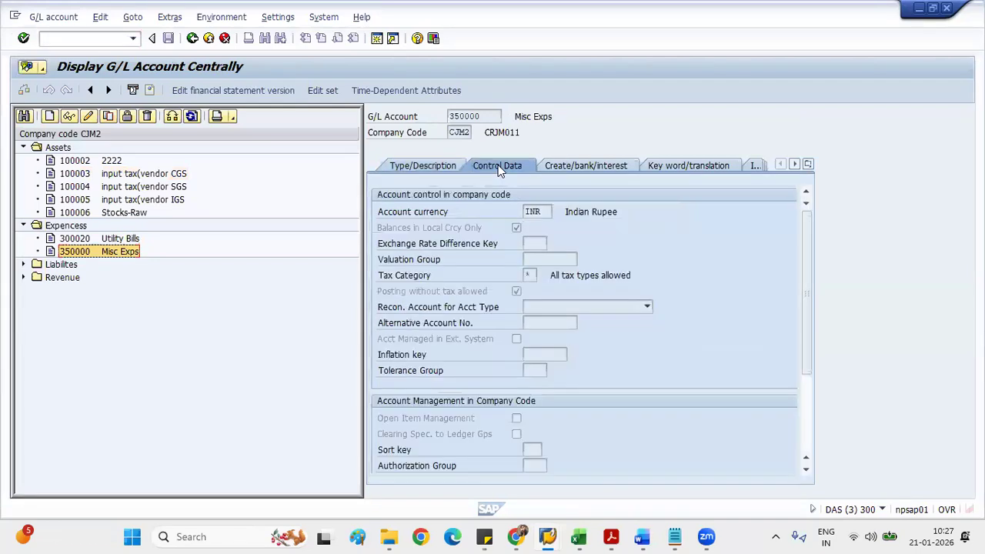
pyautogui.click(529, 277)
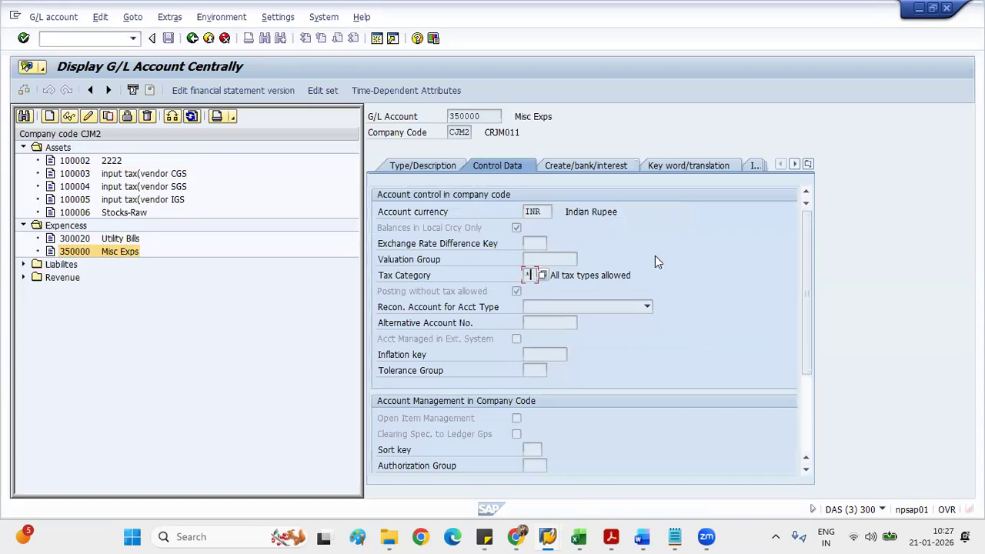
pyautogui.click(544, 275)
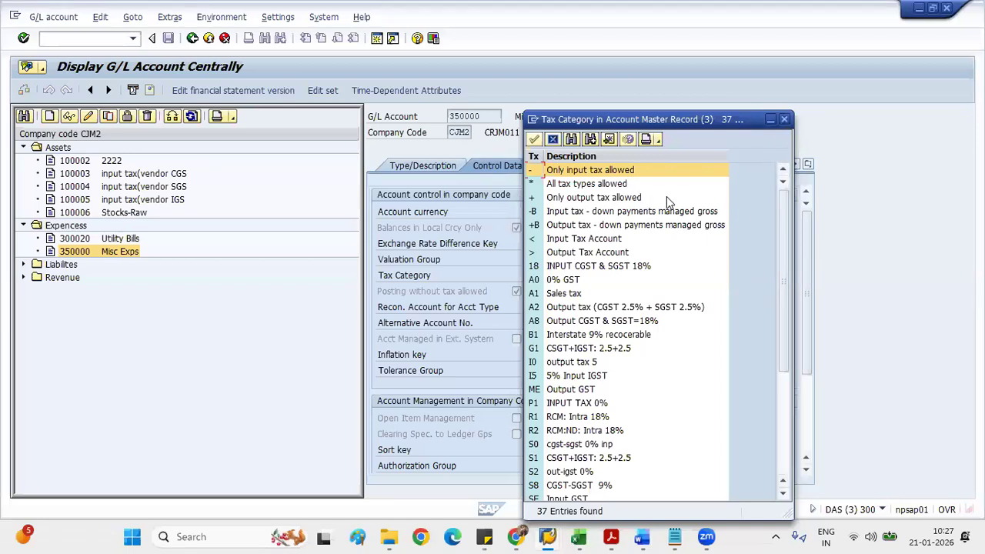
pyautogui.press('Escape')
pyautogui.click(530, 276)
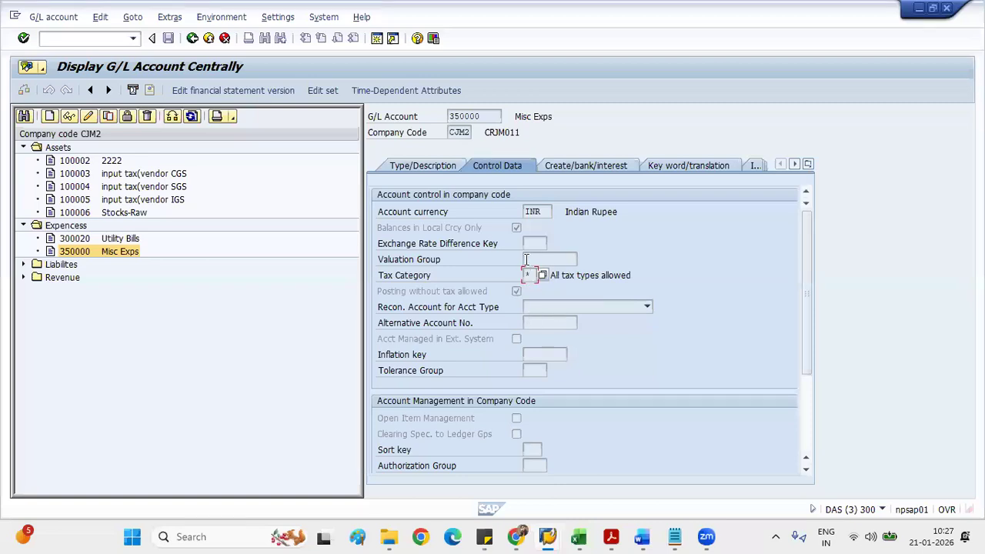
# Return to the vendor invoice session and set the invoice date to 20.01.2026
pyautogui.moveTo(548, 537)
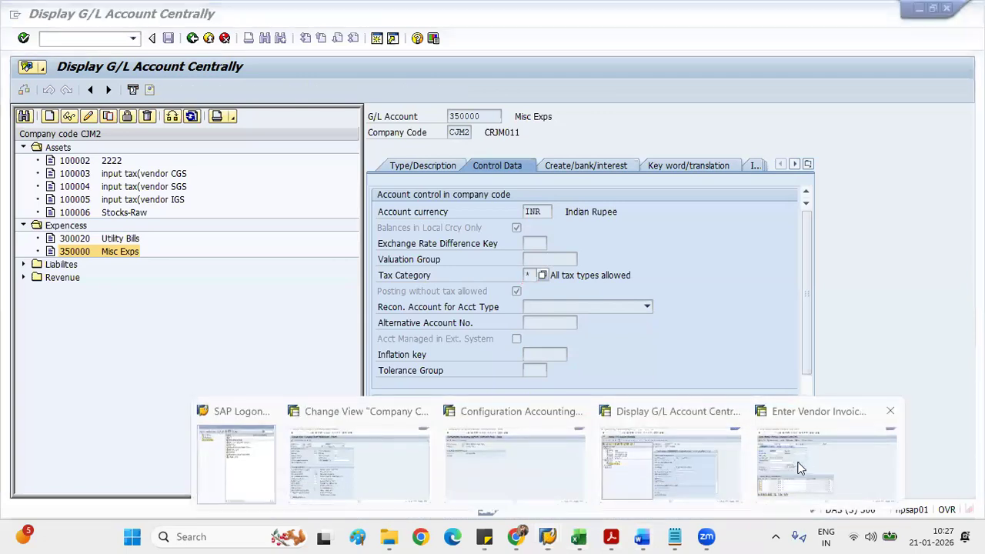
pyautogui.click(804, 460)
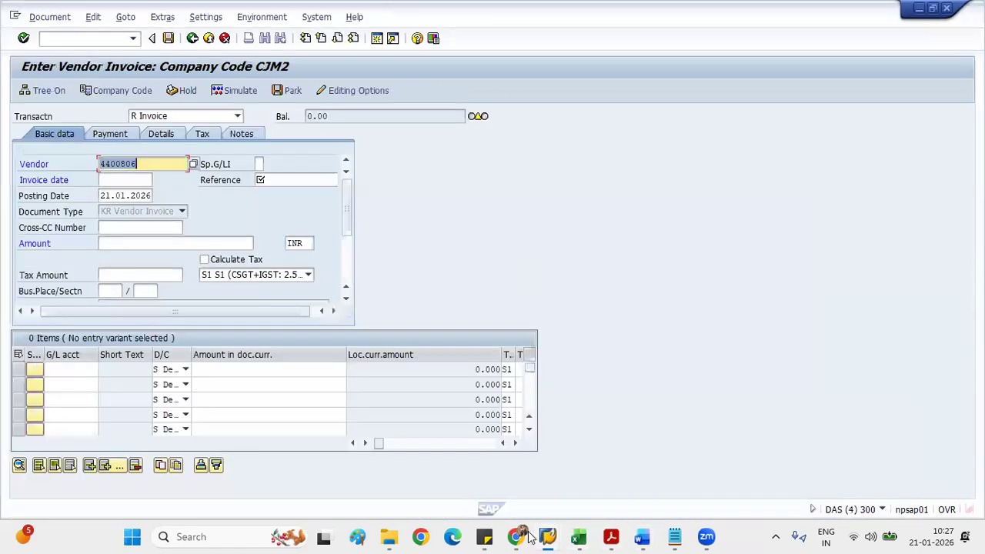
pyautogui.click(132, 178)
pyautogui.press('Down')
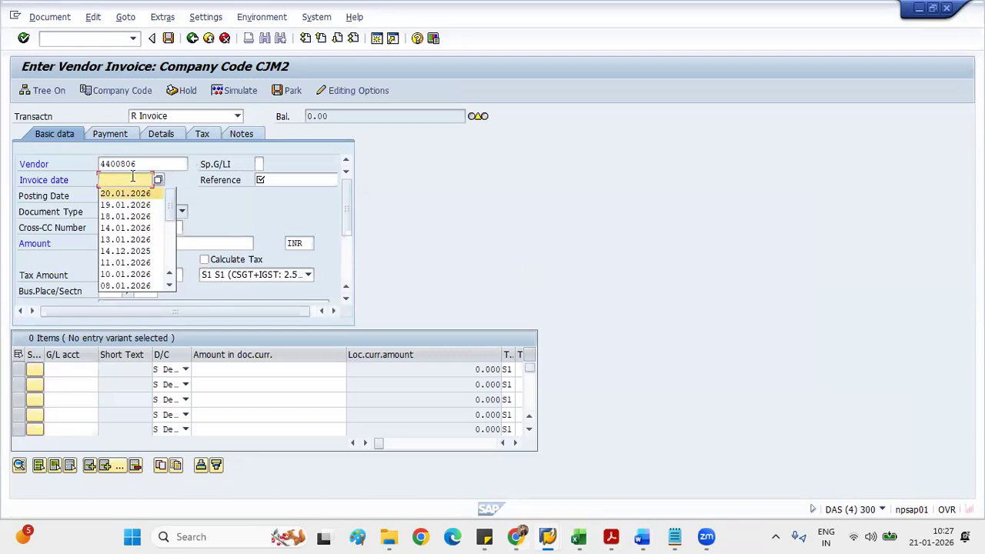
pyautogui.press('Return')
# Set the invoice reference to 500 and change the header tax code to the blank entry
pyautogui.click(296, 179)
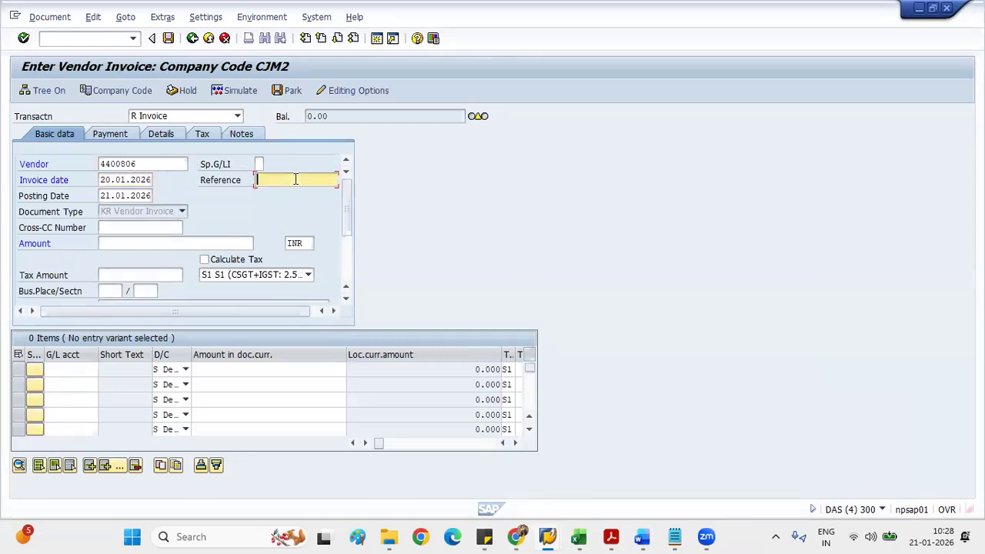
pyautogui.press('Down')
pyautogui.press('Return')
pyautogui.click(257, 277)
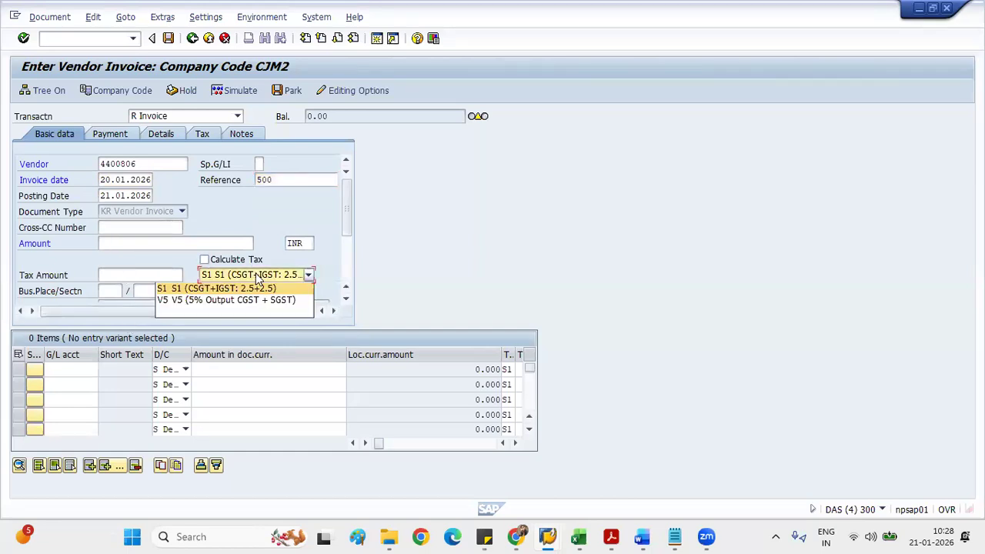
pyautogui.click(231, 313)
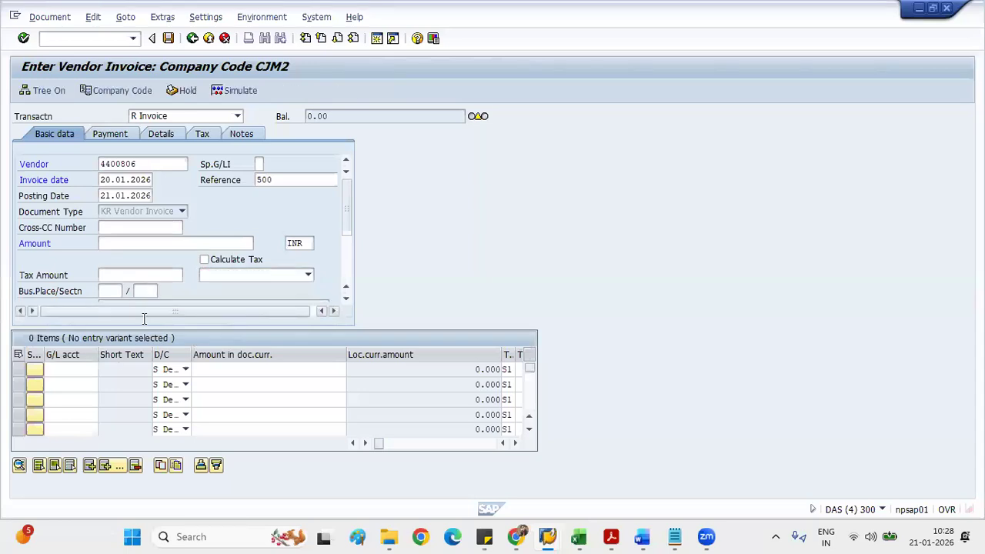
# Add an invoice line item for G/L account 350000 Misc Exps with an amount of 1000
pyautogui.click(74, 369)
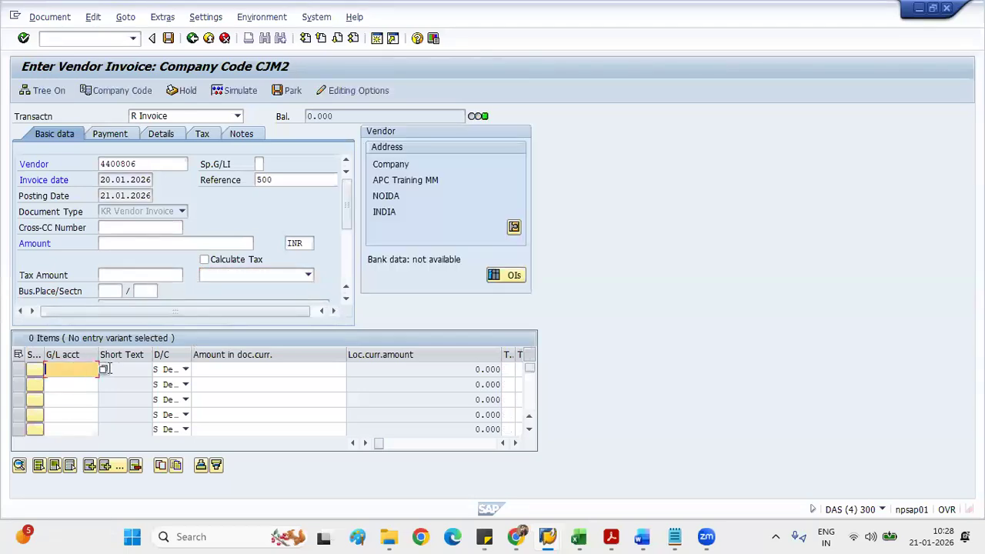
pyautogui.click(102, 370)
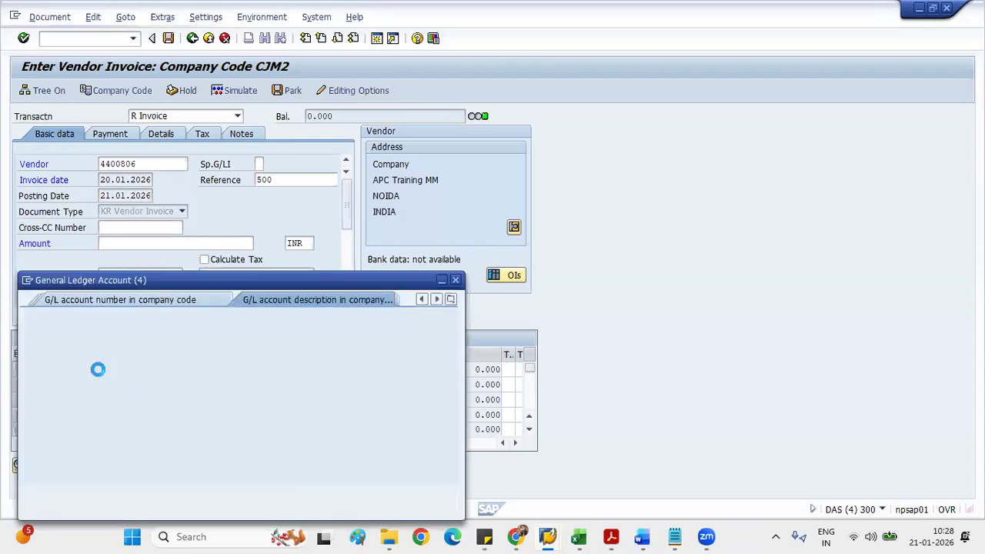
pyautogui.press('Return')
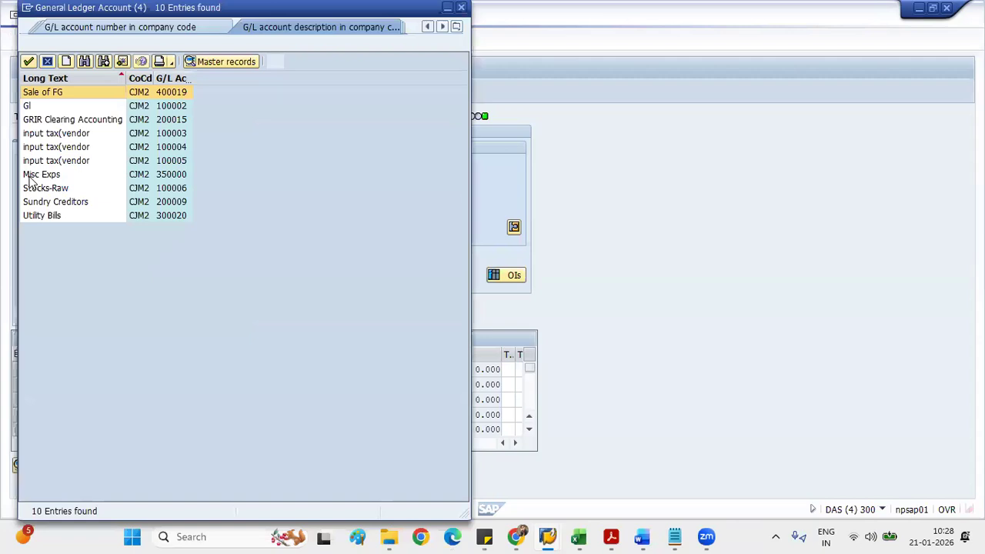
pyautogui.doubleClick(34, 175)
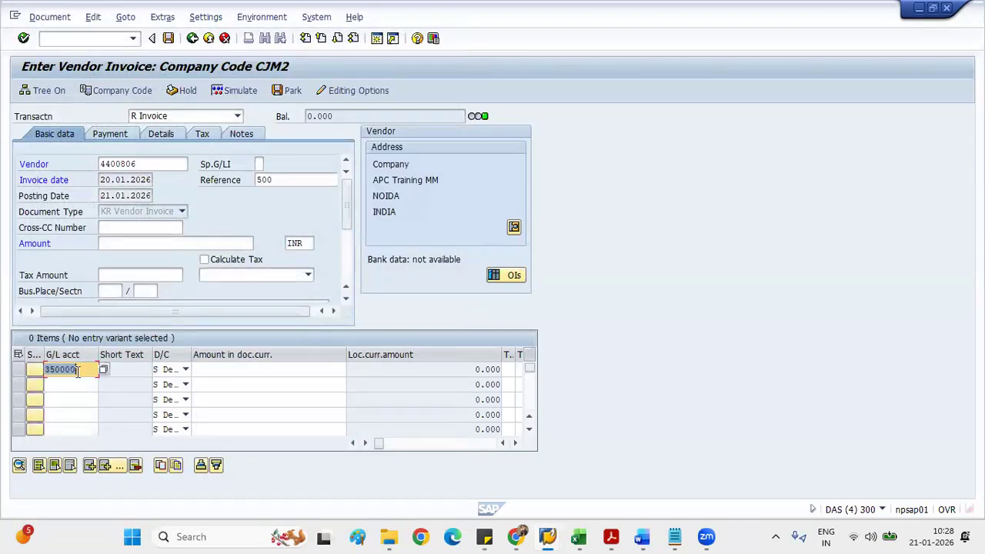
pyautogui.click(239, 368)
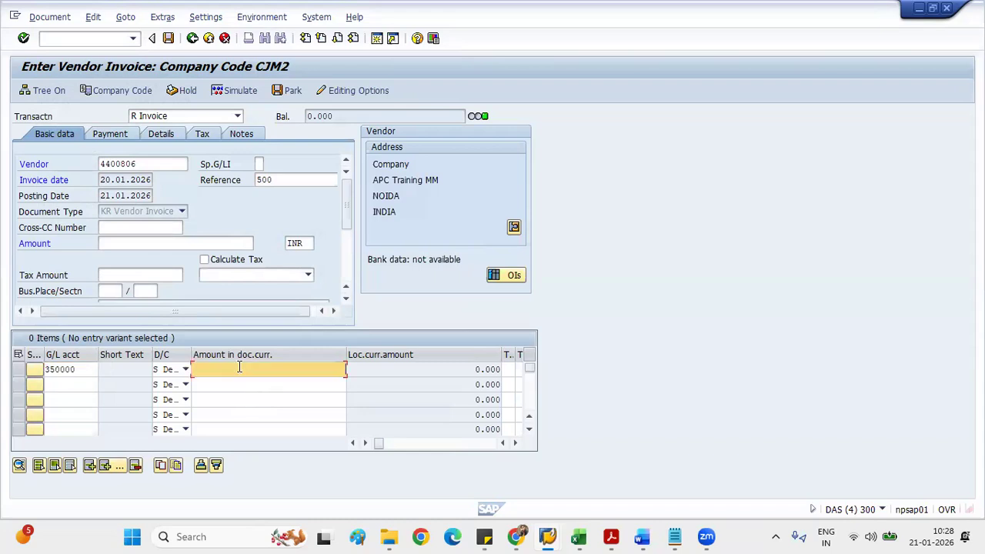
pyautogui.press('Return')
# Assign cost center CJM2 to the Misc Exps line item, choosing it from the cost center search
pyautogui.press('Tab')
pyautogui.press('Tab')
pyautogui.press('Tab')
pyautogui.press('Tab')
pyautogui.press('Tab')
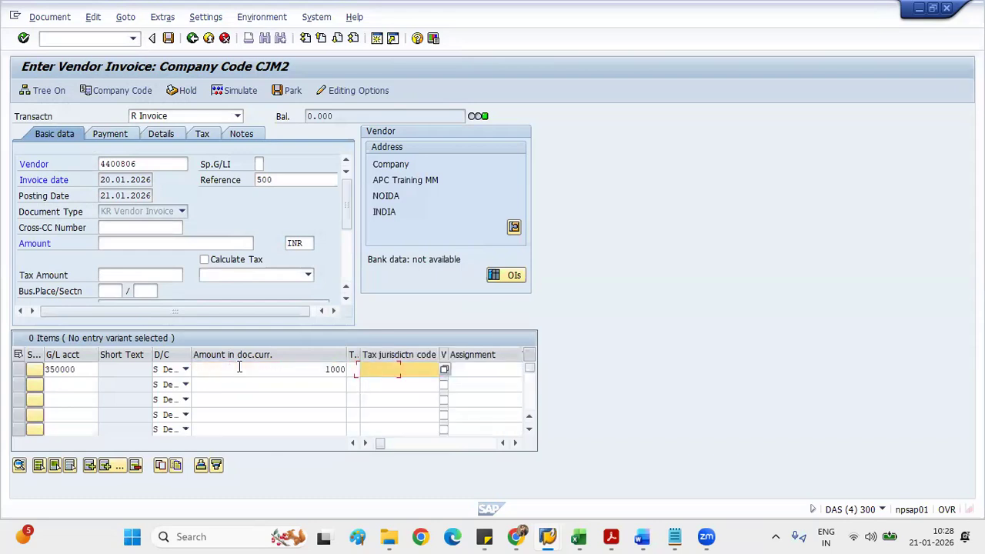
pyautogui.press('Tab')
pyautogui.press('Tab')
pyautogui.press('Tab')
pyautogui.press('Tab')
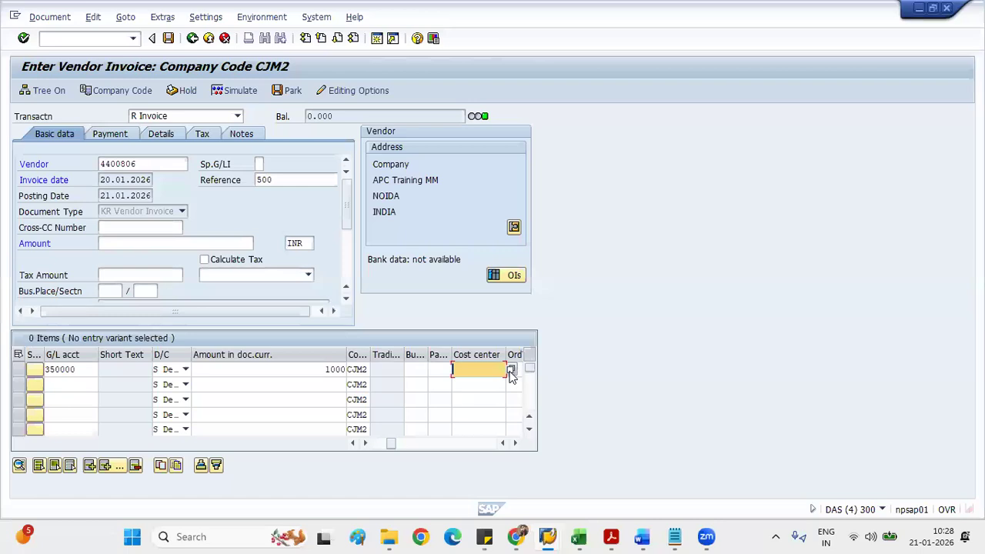
pyautogui.click(511, 370)
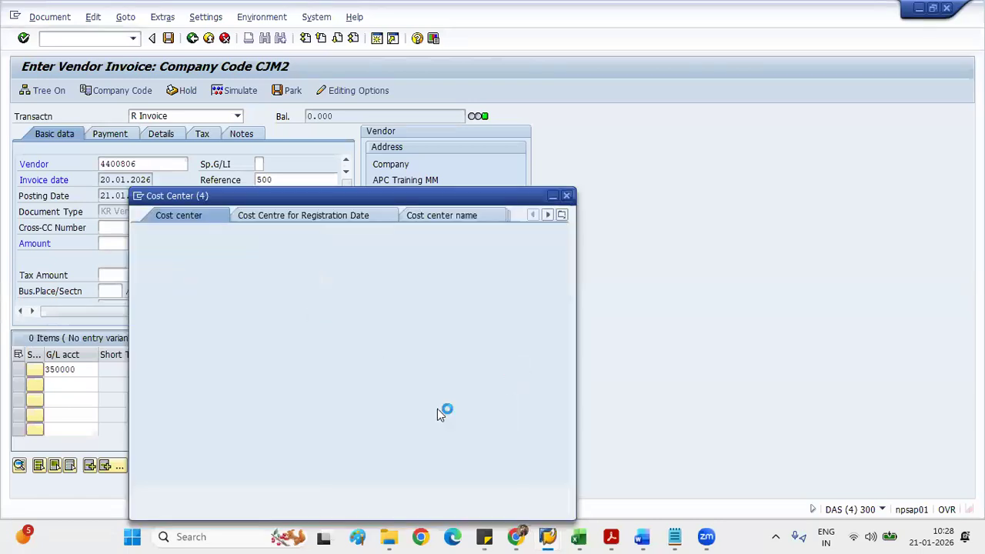
pyautogui.click(520, 497)
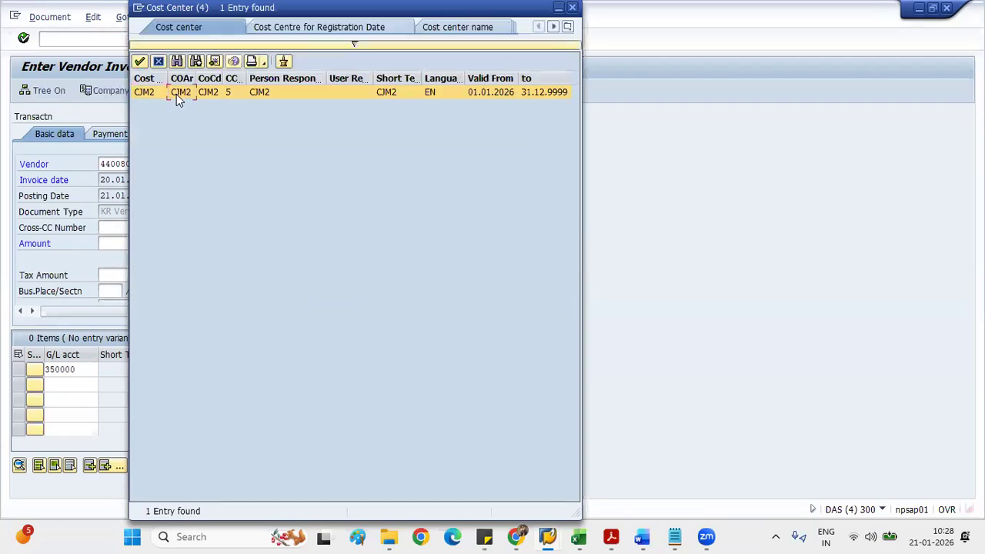
pyautogui.doubleClick(176, 93)
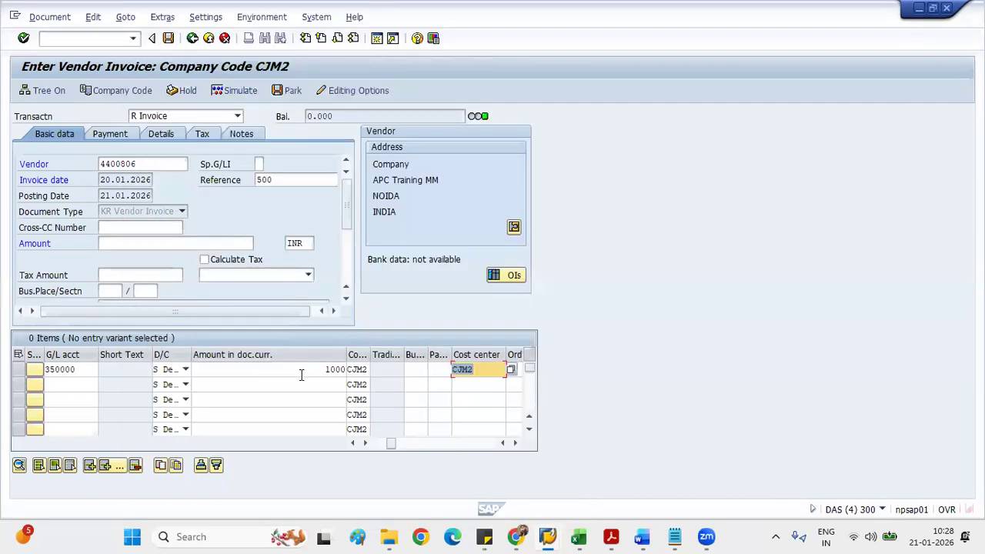
# Set the Misc Exps item's tax code to V1 and turn on automatic tax calculation for the invoice
pyautogui.click(301, 373)
pyautogui.press('Tab')
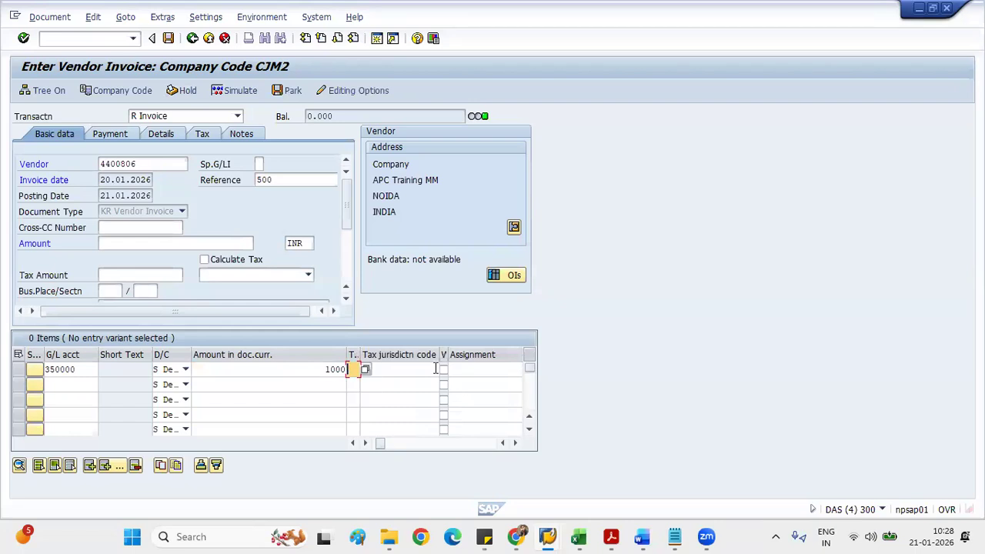
pyautogui.write('V')
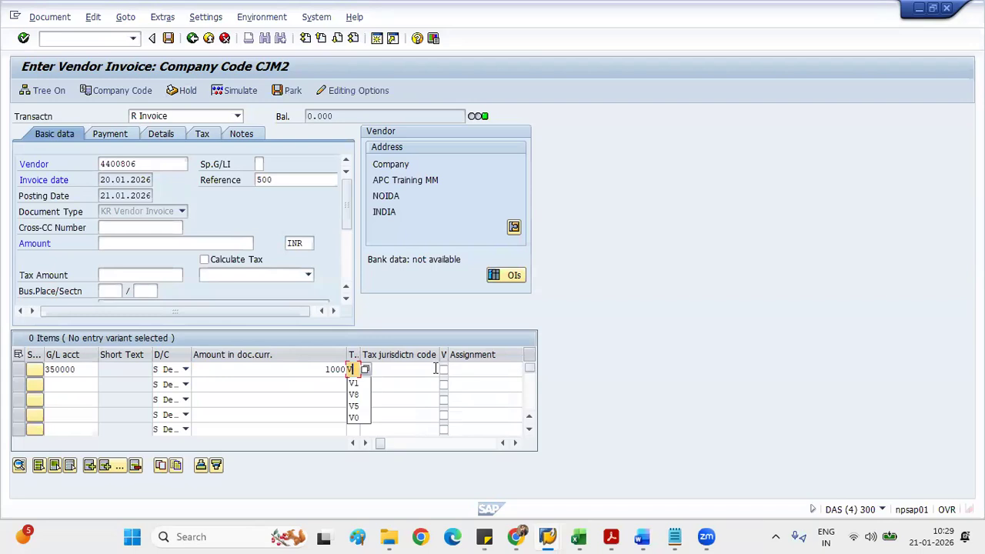
pyautogui.write('1')
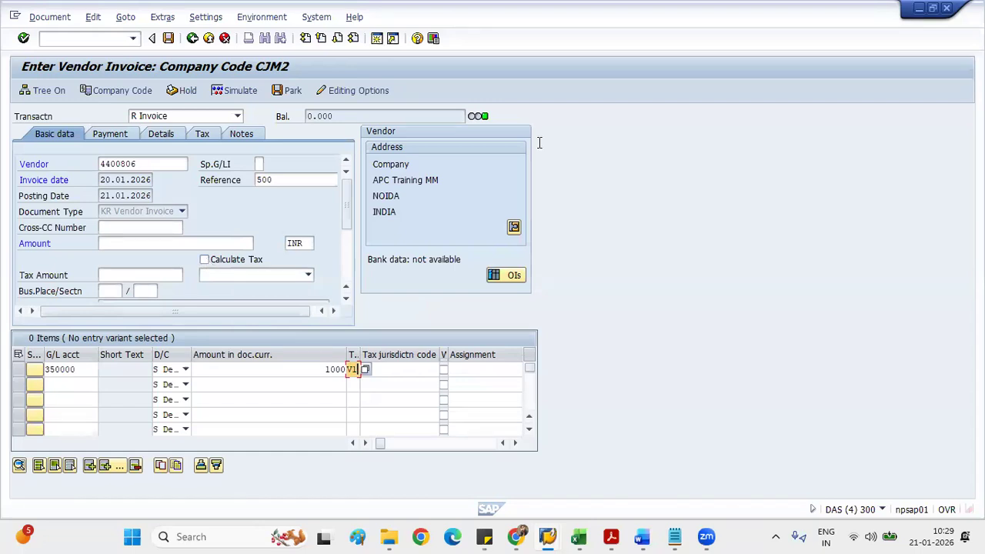
pyautogui.press('Return')
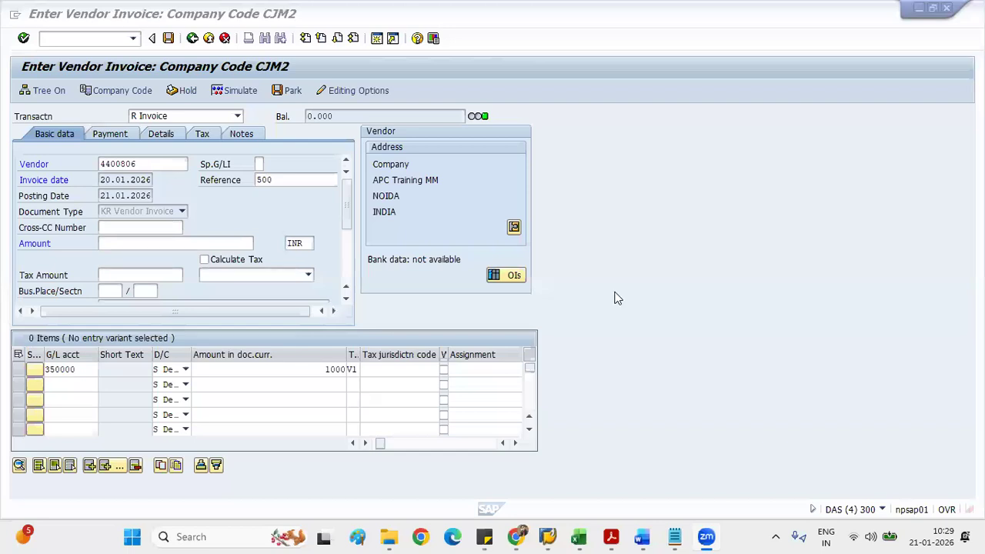
pyautogui.click(204, 261)
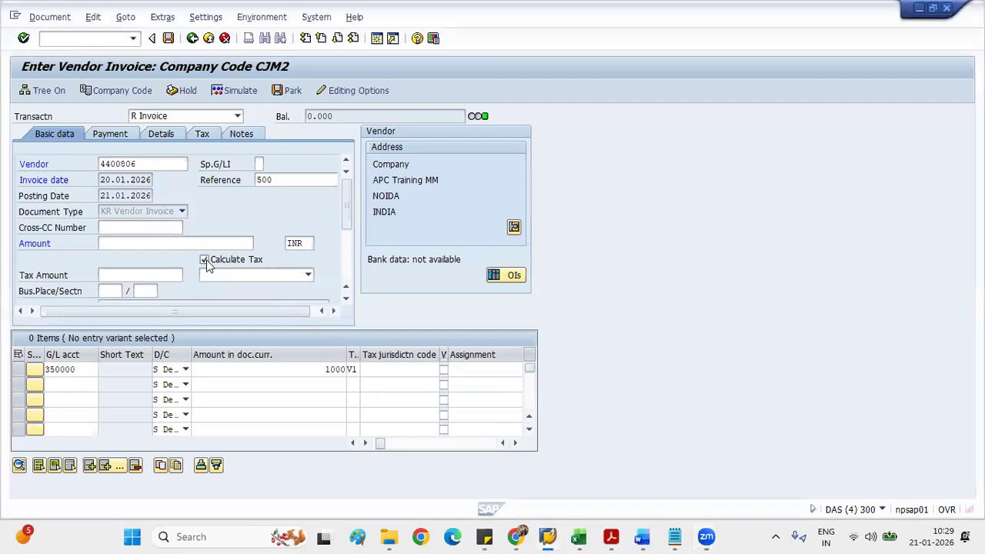
pyautogui.press('Return')
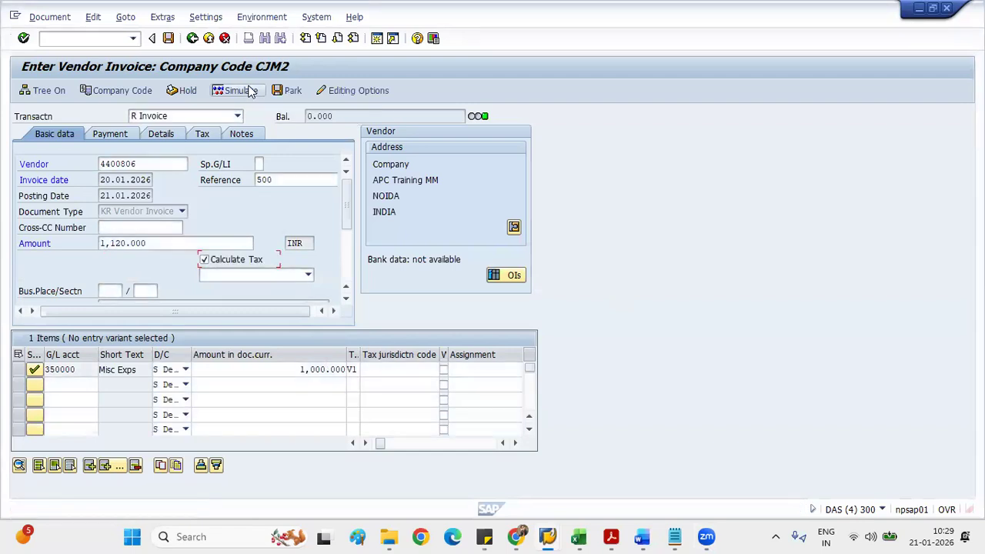
# Simulate the invoice posting with tax code V1, examine the document overview, and return to the invoice entry
pyautogui.click(236, 90)
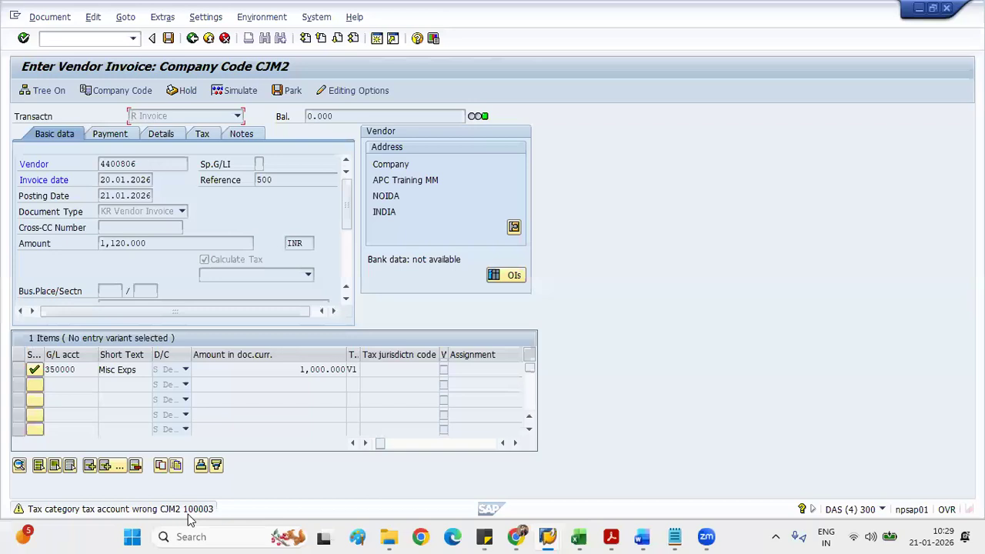
pyautogui.press('Return')
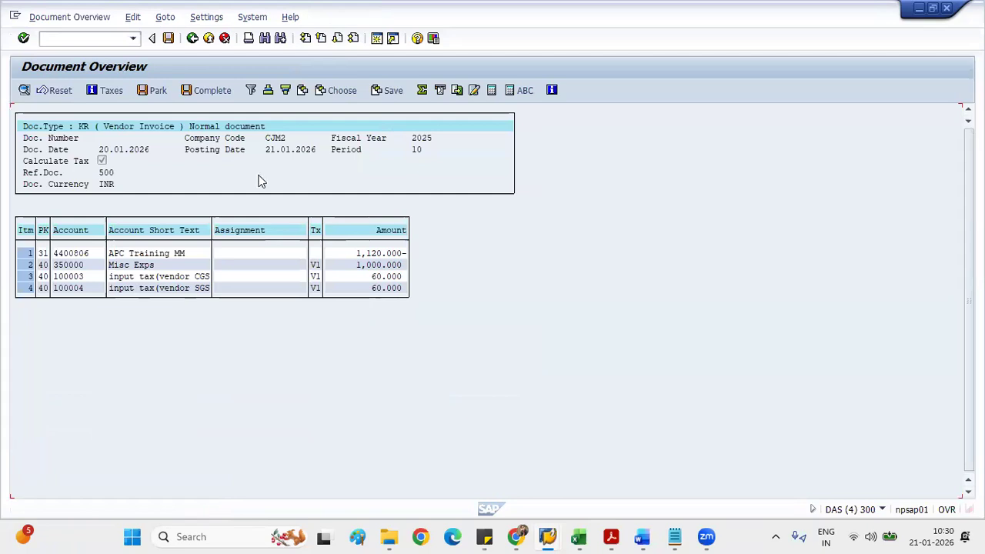
pyautogui.click(192, 40)
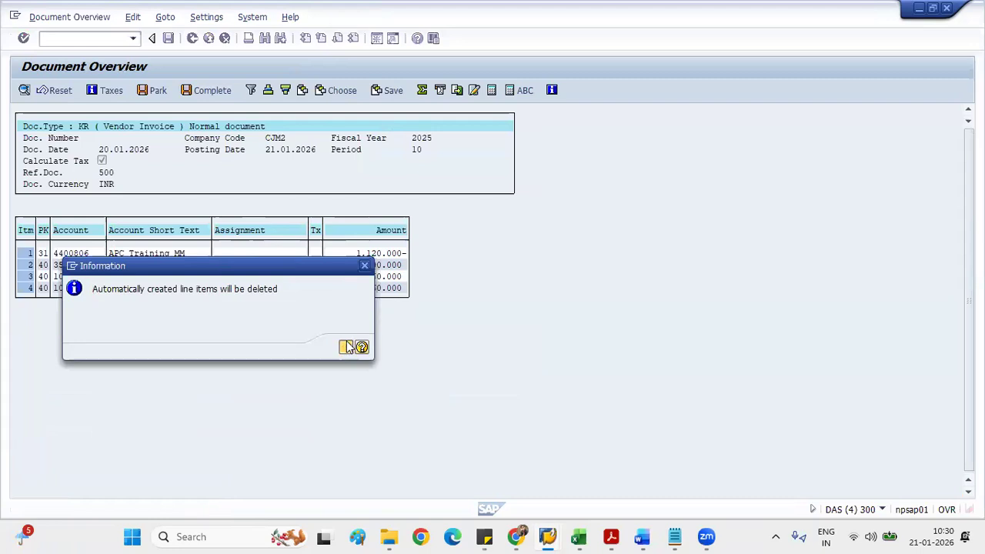
pyautogui.click(346, 347)
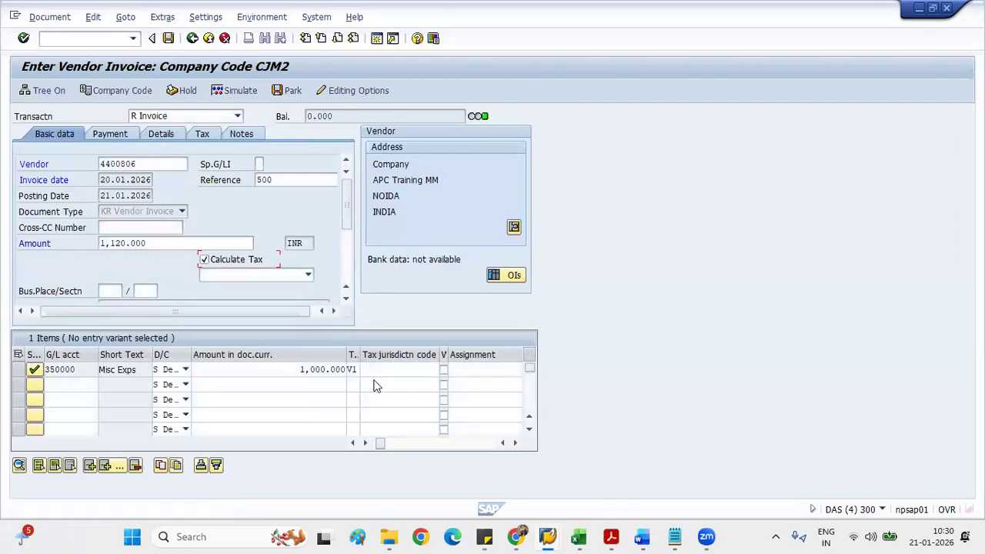
# Change the Misc Exps item's tax code to VI and simulate the invoice posting
pyautogui.click(352, 370)
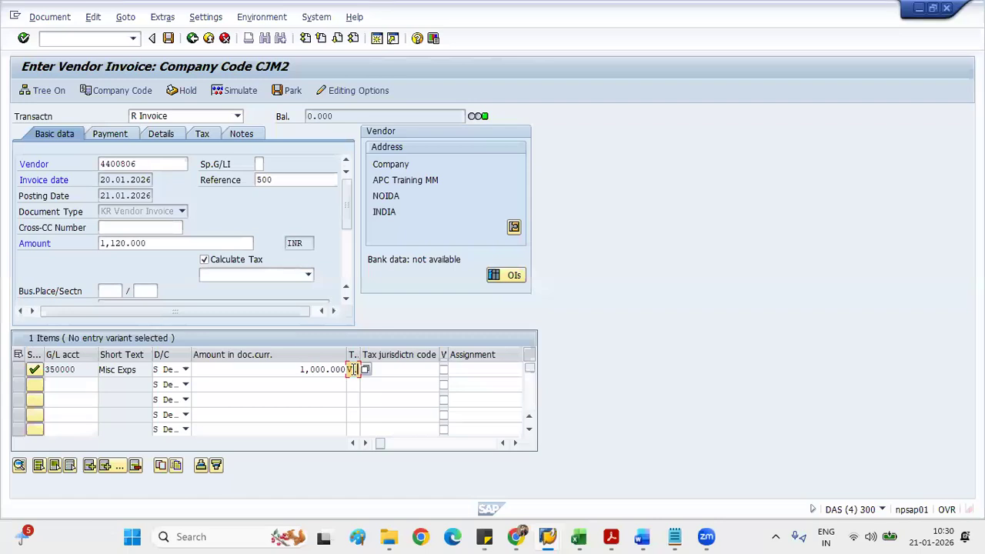
pyautogui.click(352, 369)
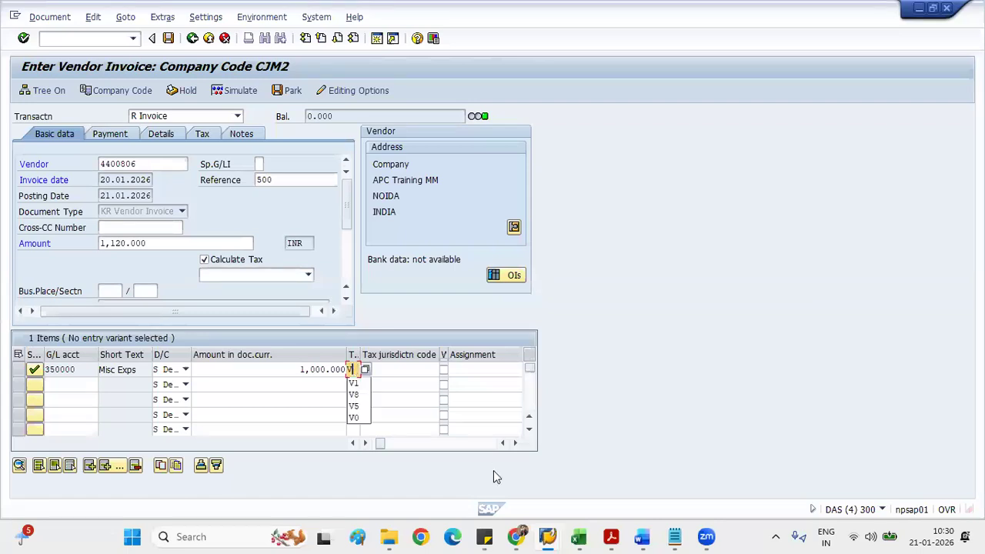
pyautogui.write('1')
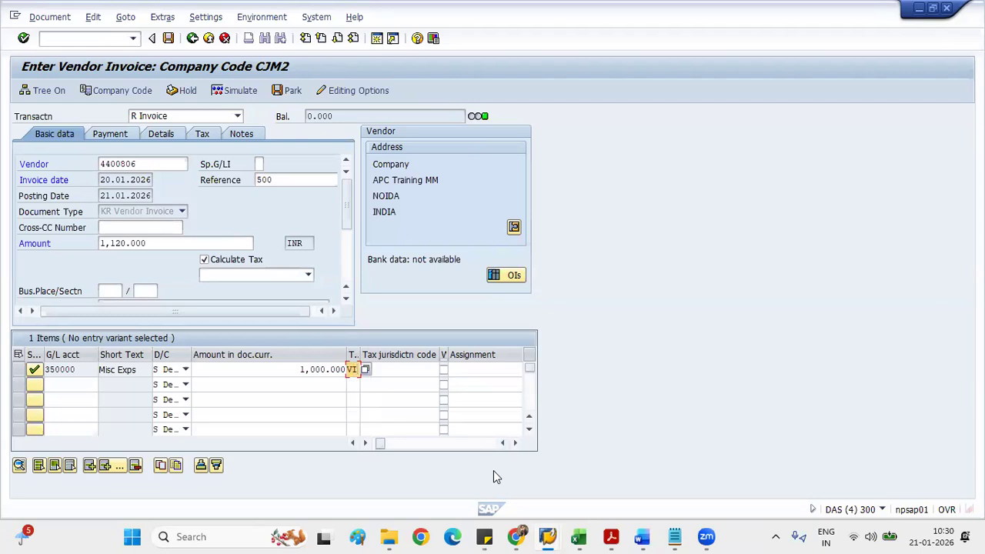
pyautogui.press('Return')
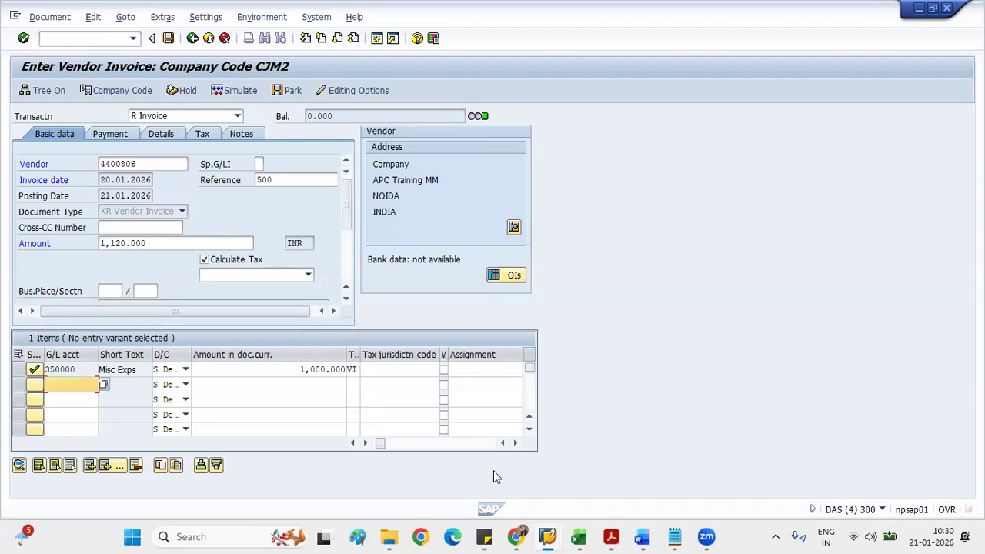
pyautogui.click(230, 94)
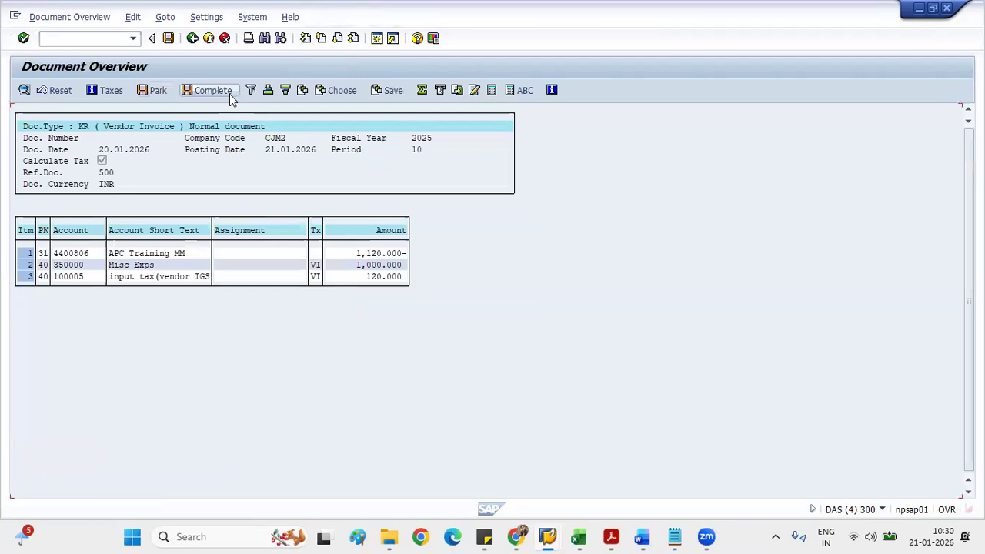